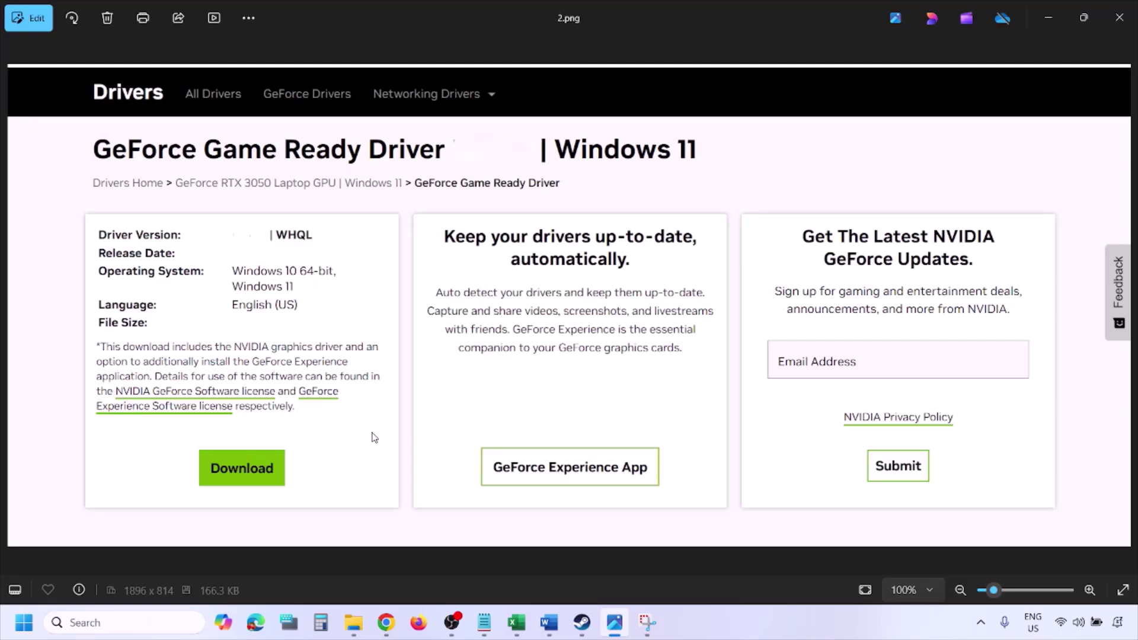
# Page through the NVIDIA installer screenshots to the clean installation options, and open the Start menu's power options.
pyautogui.press('Right')
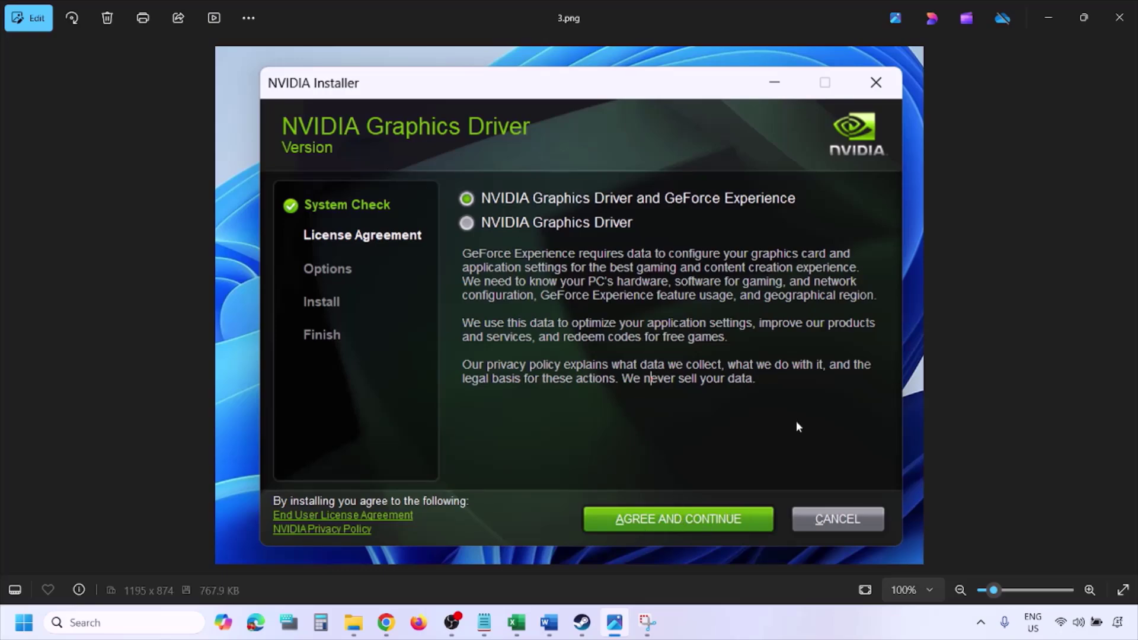
pyautogui.press('Right')
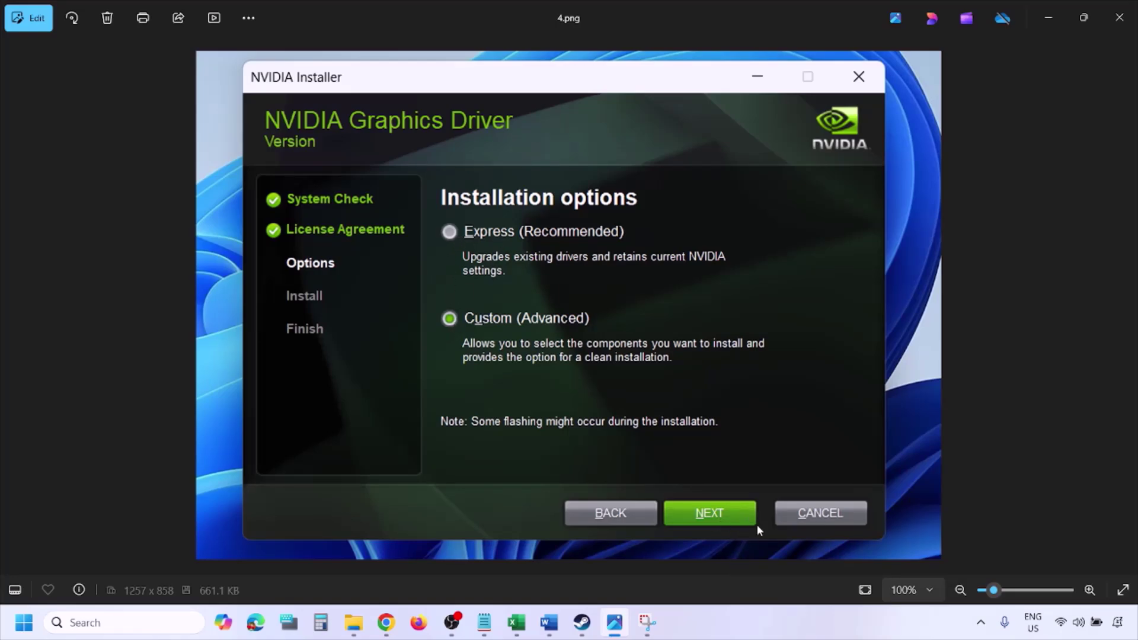
pyautogui.press('Right')
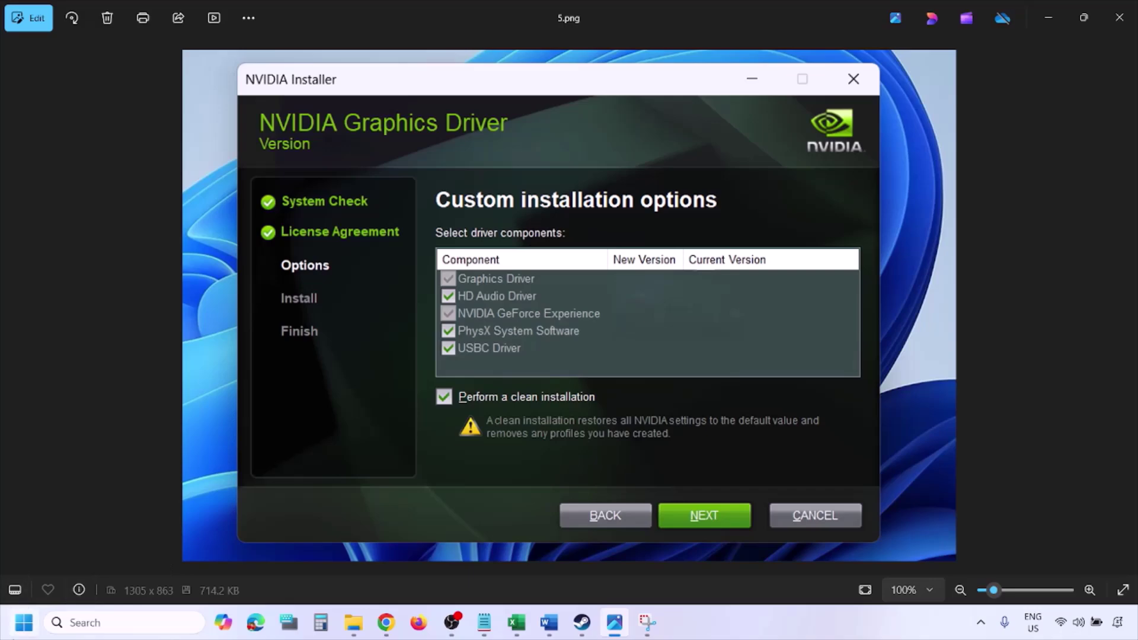
pyautogui.click(24, 623)
pyautogui.click(434, 575)
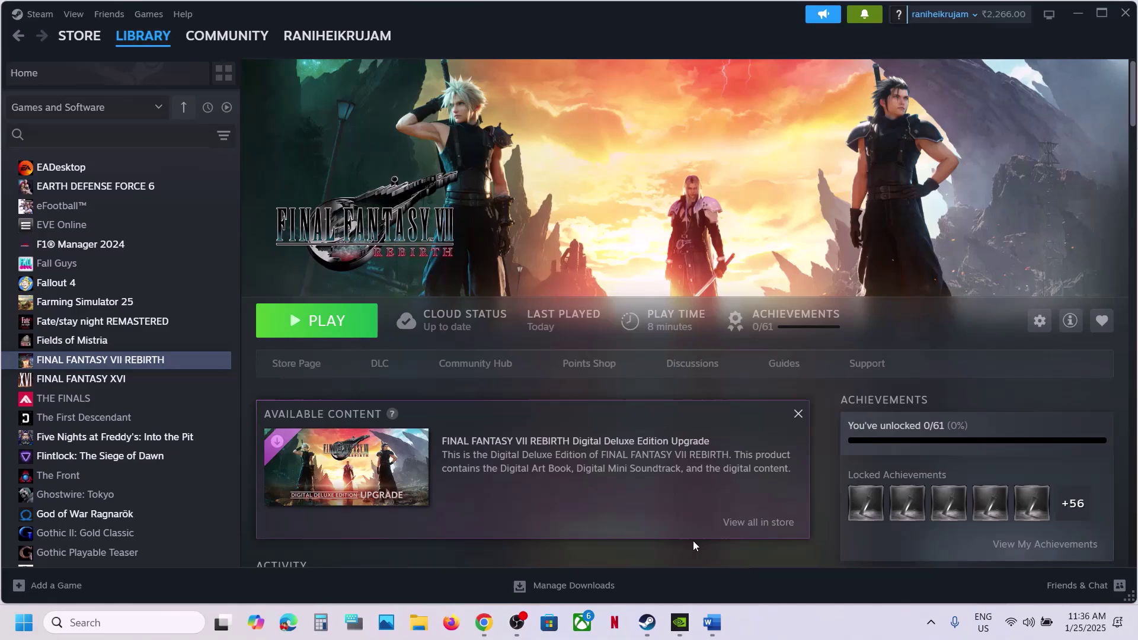
# Copy the word "graphics" from Step 5 of the Word guide and use it to find and open Windows Graphics settings.
pyautogui.click(710, 621)
pyautogui.scroll(-5, 501, 244)
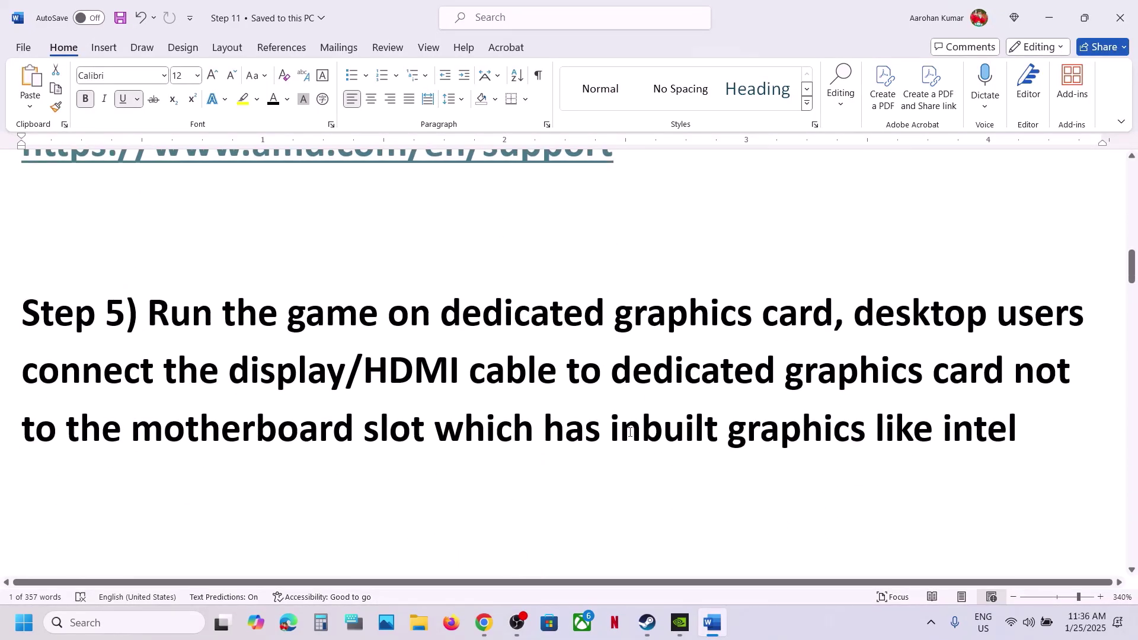
pyautogui.doubleClick(684, 321)
pyautogui.hotkey('ctrl', 'c')
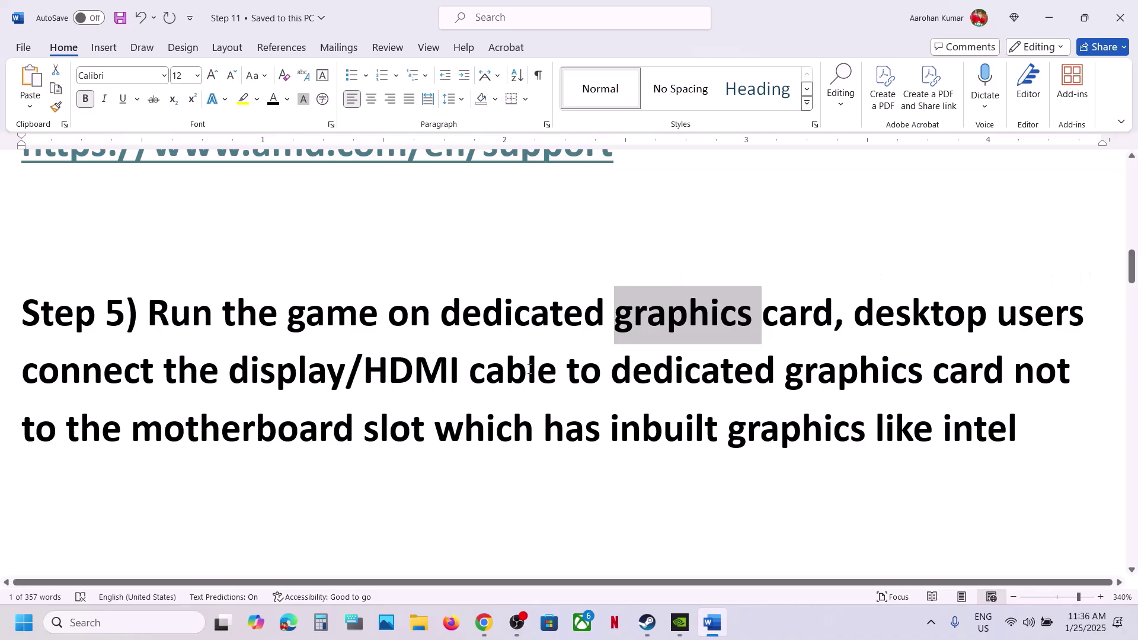
pyautogui.click(57, 624)
pyautogui.hotkey('ctrl', 'v')
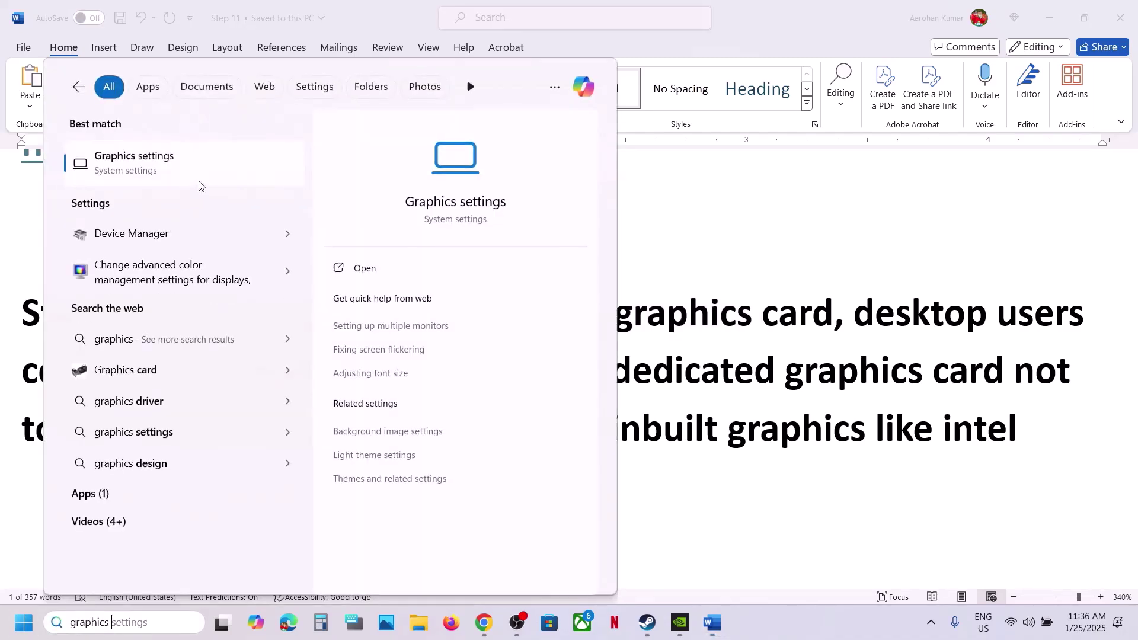
pyautogui.click(170, 174)
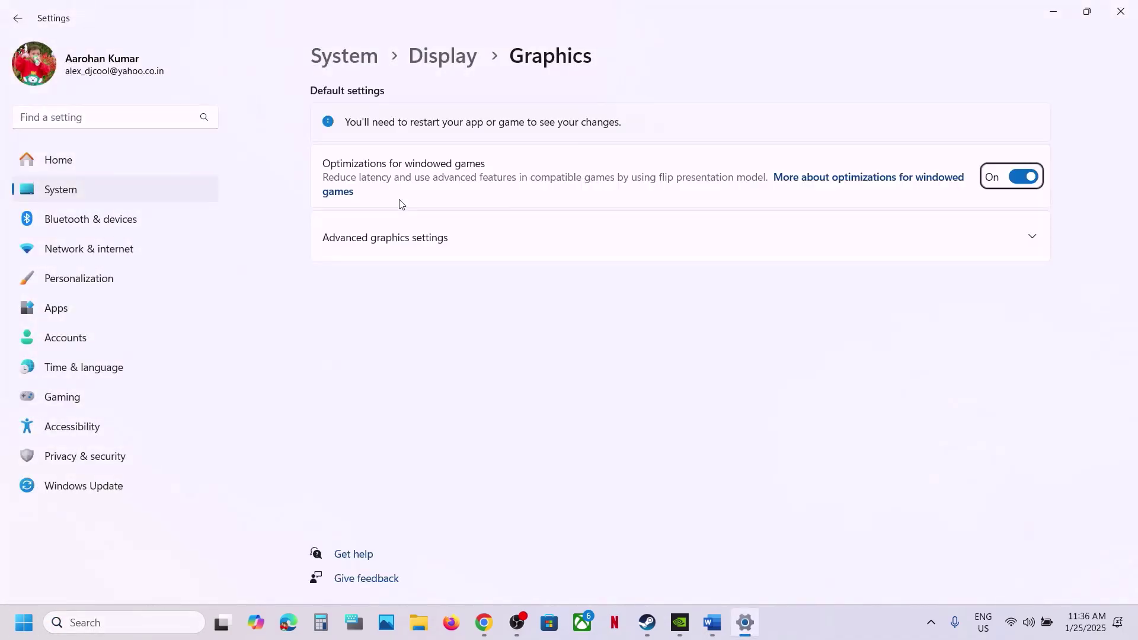
# Add the ff7rebirth application from the main FINAL FANTASY VII REBIRTH folder as a desktop app.
pyautogui.click(848, 408)
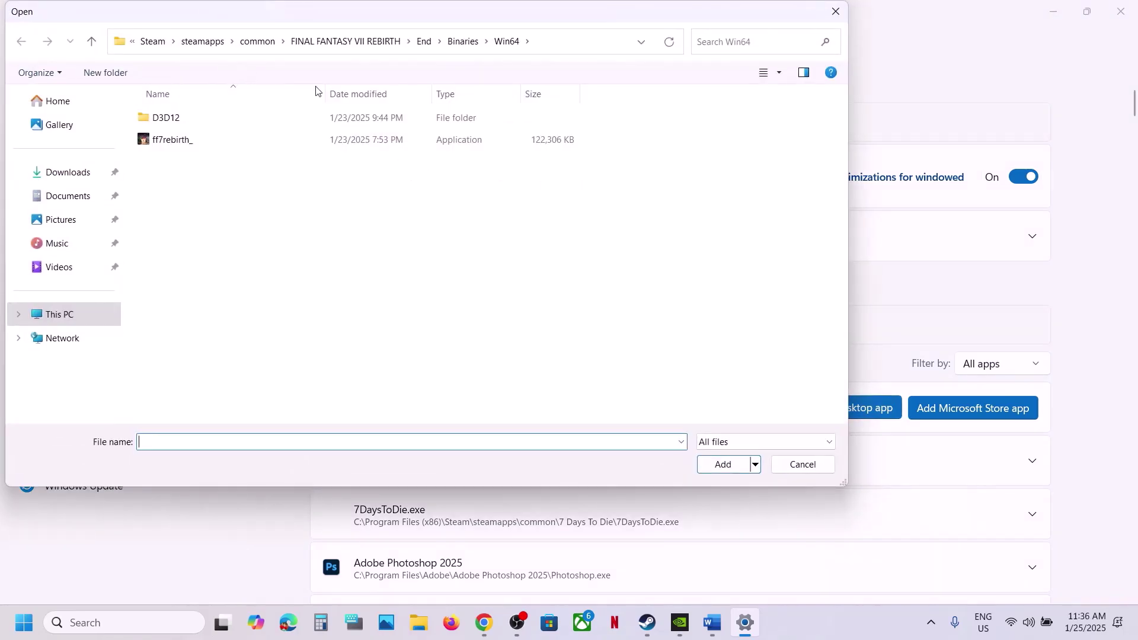
pyautogui.click(372, 47)
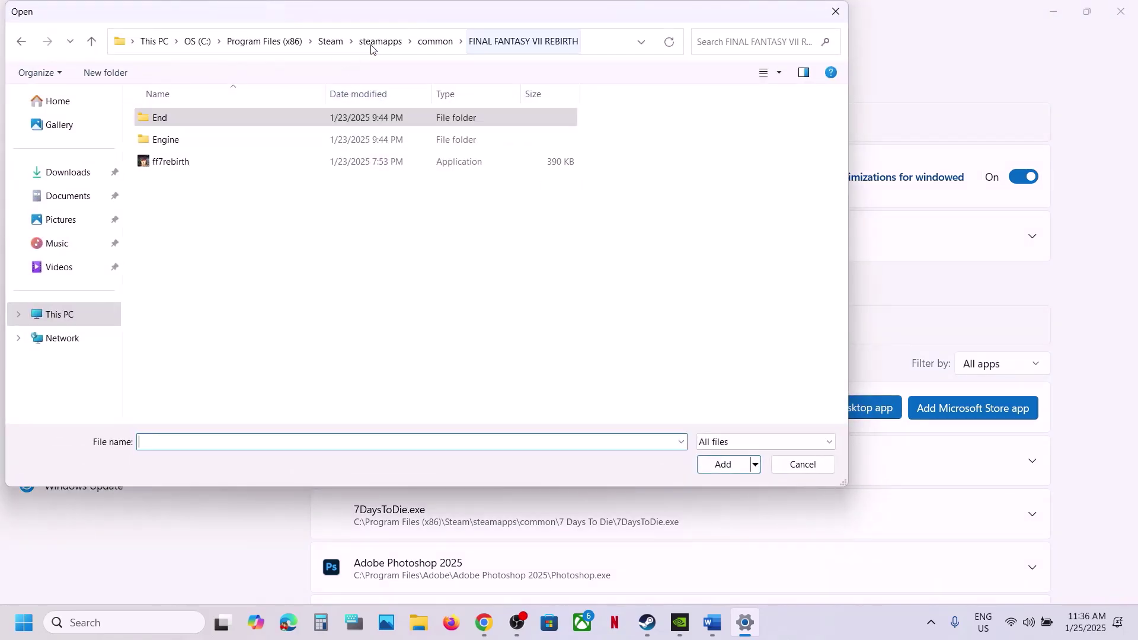
pyautogui.click(193, 161)
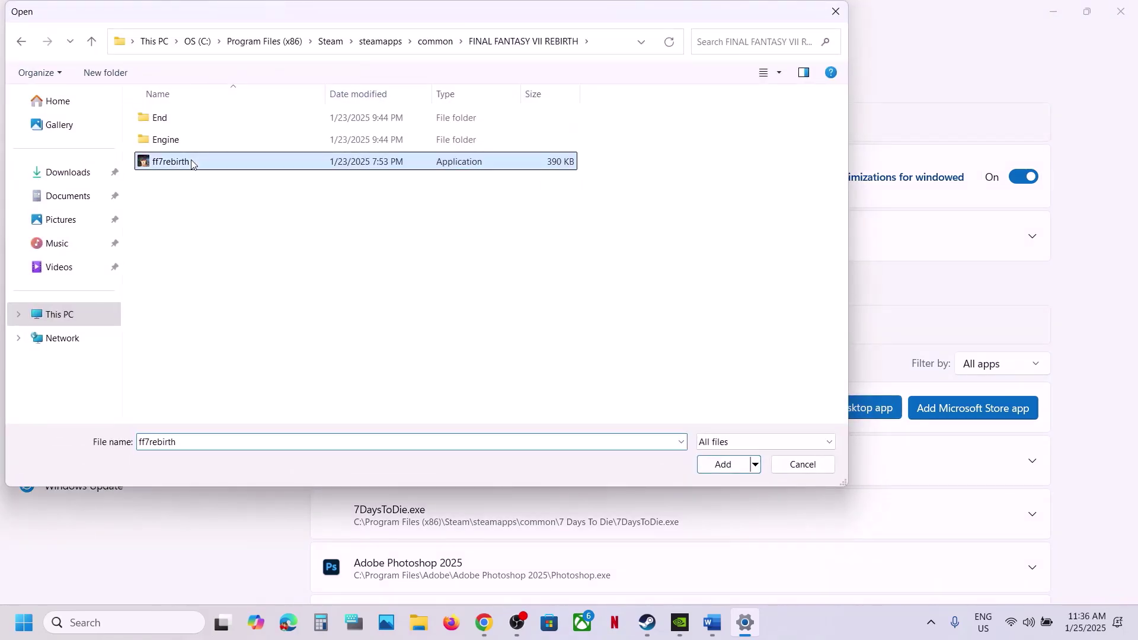
pyautogui.click(724, 465)
# Set the GPU preference of the End\Binaries\Win64\ff7rebirth_.exe entry to High Performance (NVIDIA GeForce RTX 3050 Laptop GPU).
pyautogui.scroll(-15, 568, 503)
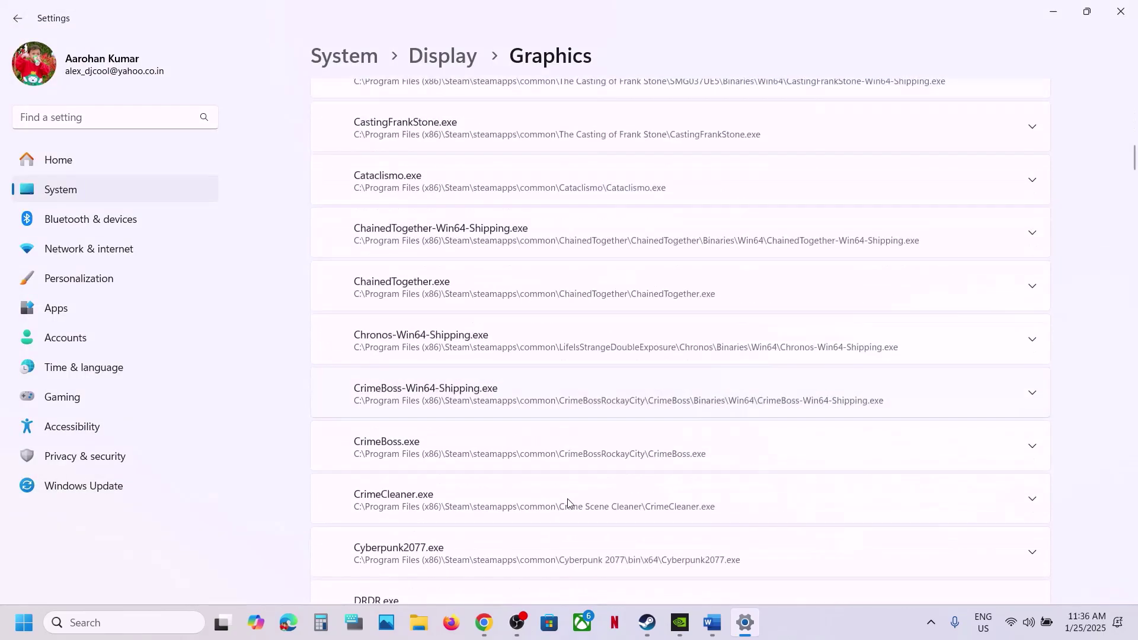
pyautogui.scroll(-20, 568, 503)
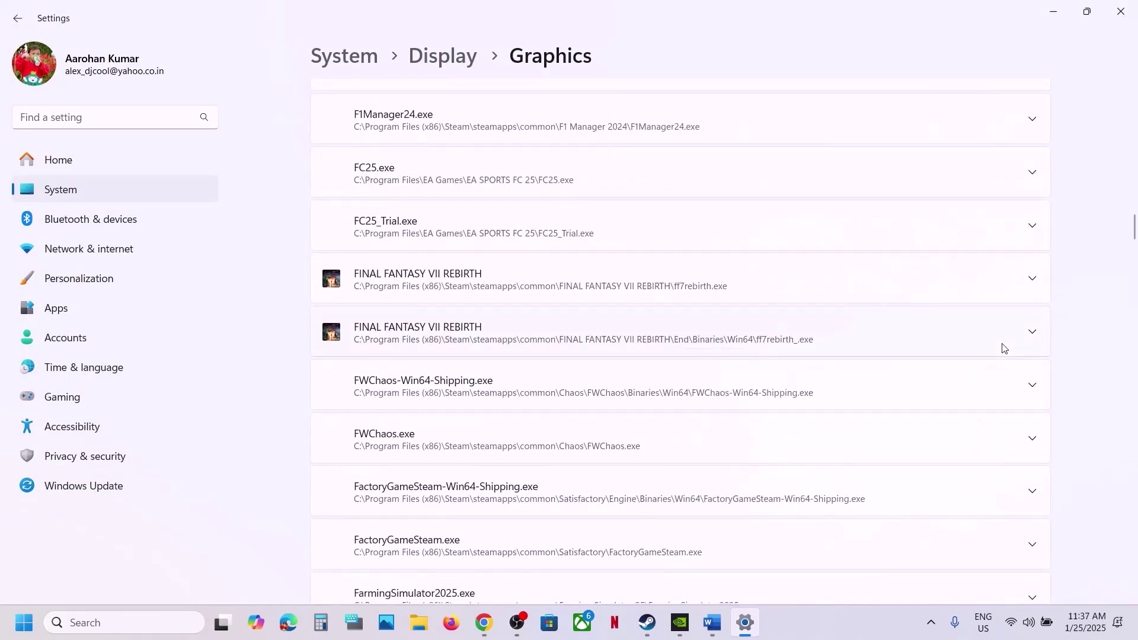
pyautogui.click(1035, 338)
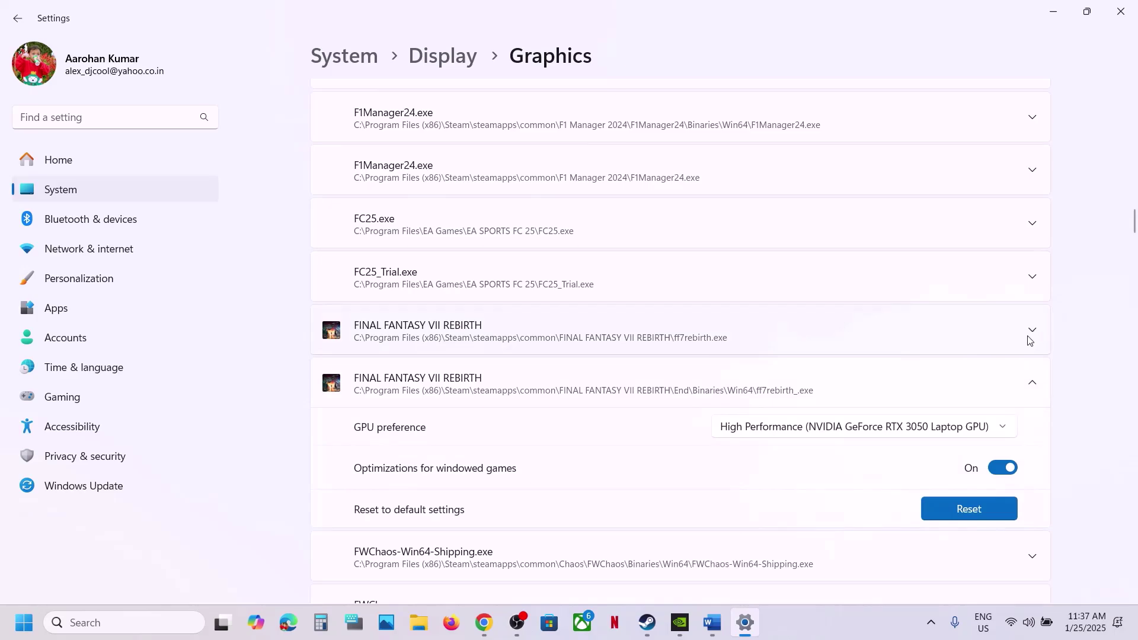
pyautogui.click(909, 431)
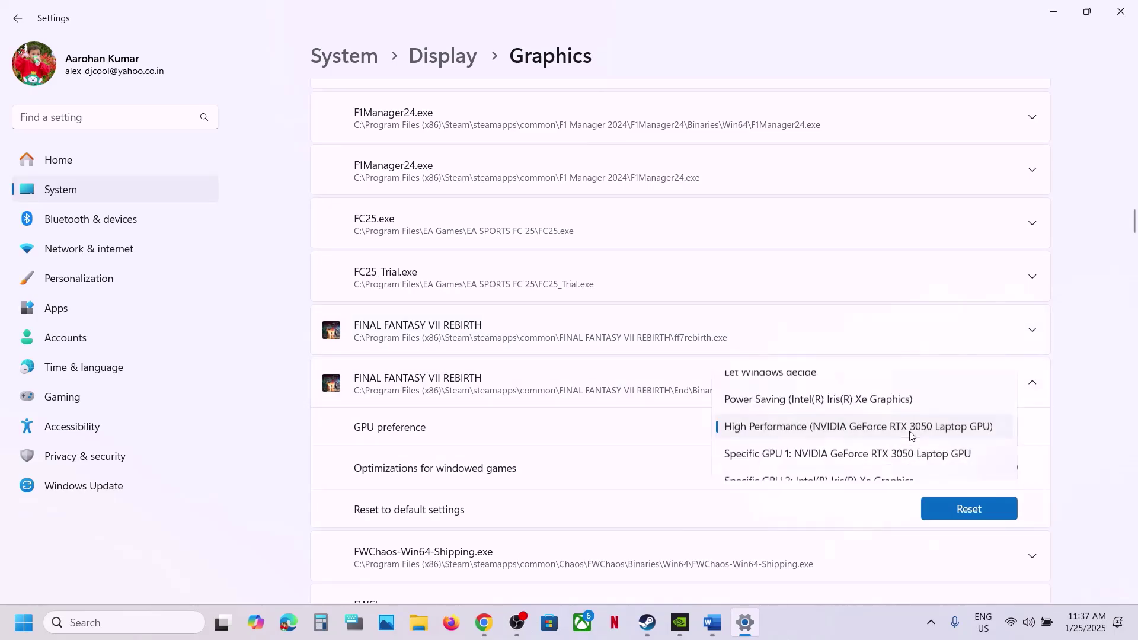
pyautogui.click(849, 433)
# Add the ff7rebirth_ application from the game's End\Binaries\Win64 folder as a desktop app.
pyautogui.scroll(10, 732, 316)
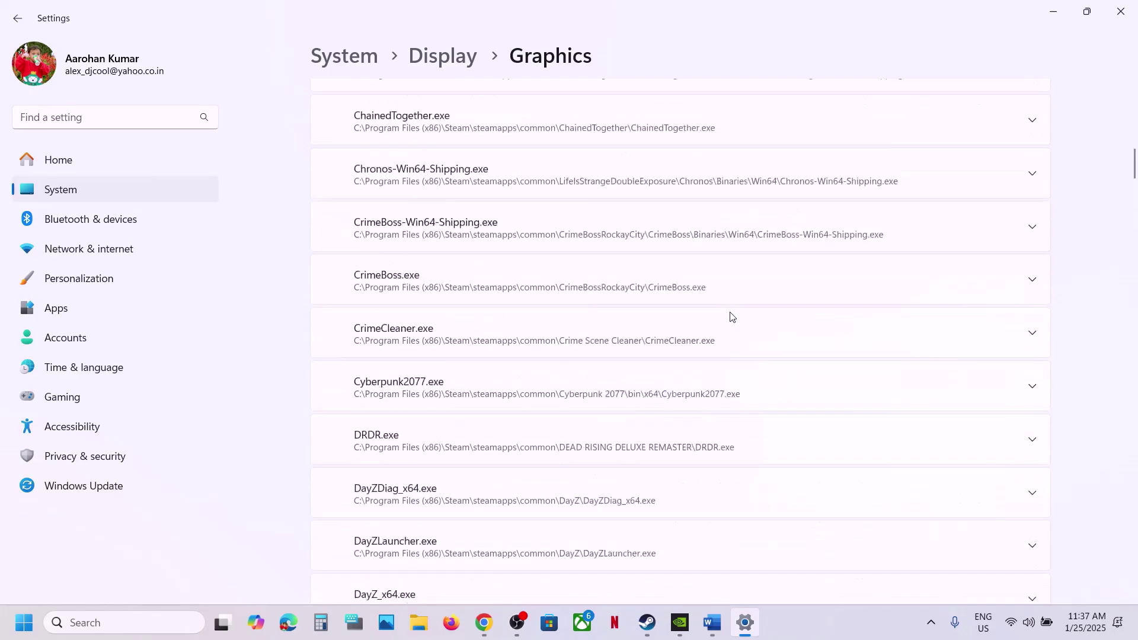
pyautogui.scroll(10, 731, 317)
pyautogui.click(858, 406)
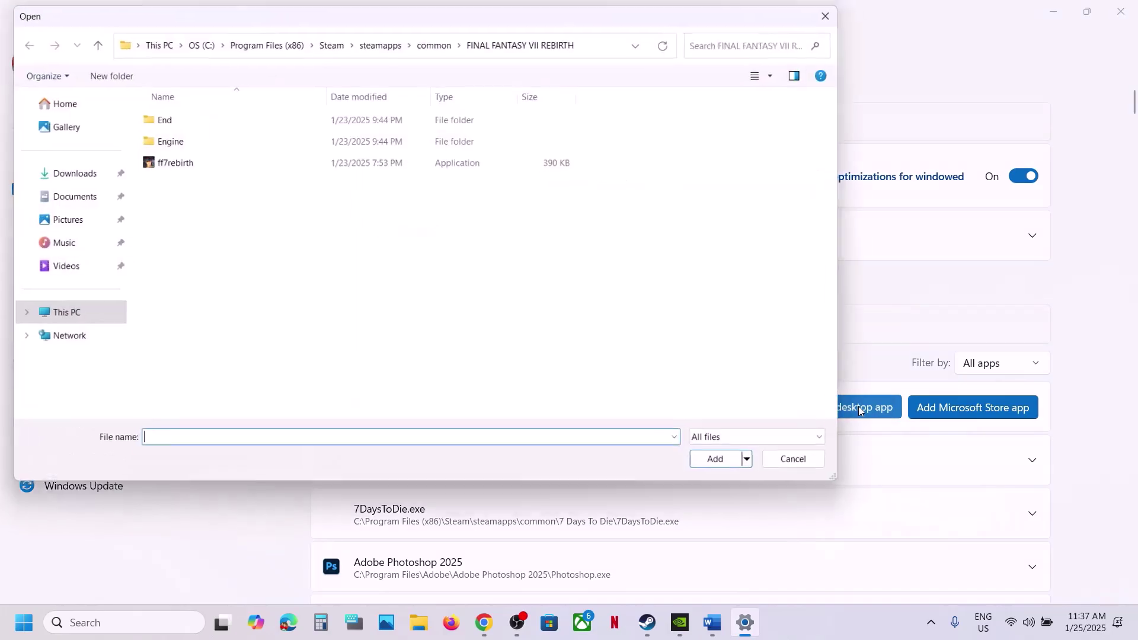
pyautogui.doubleClick(188, 124)
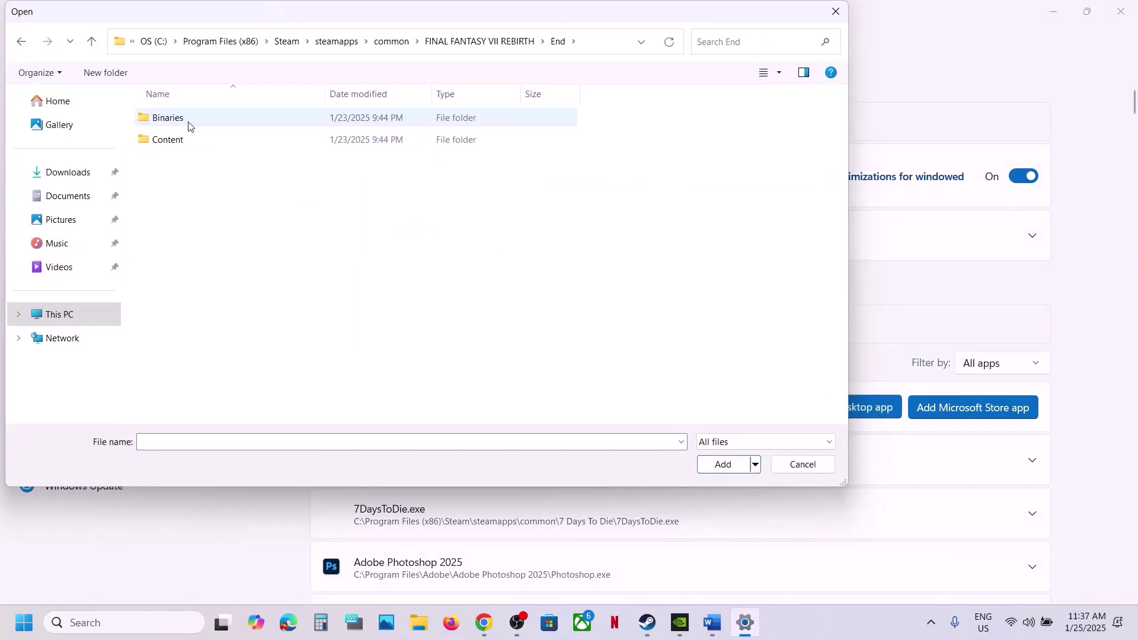
pyautogui.doubleClick(188, 123)
pyautogui.doubleClick(188, 124)
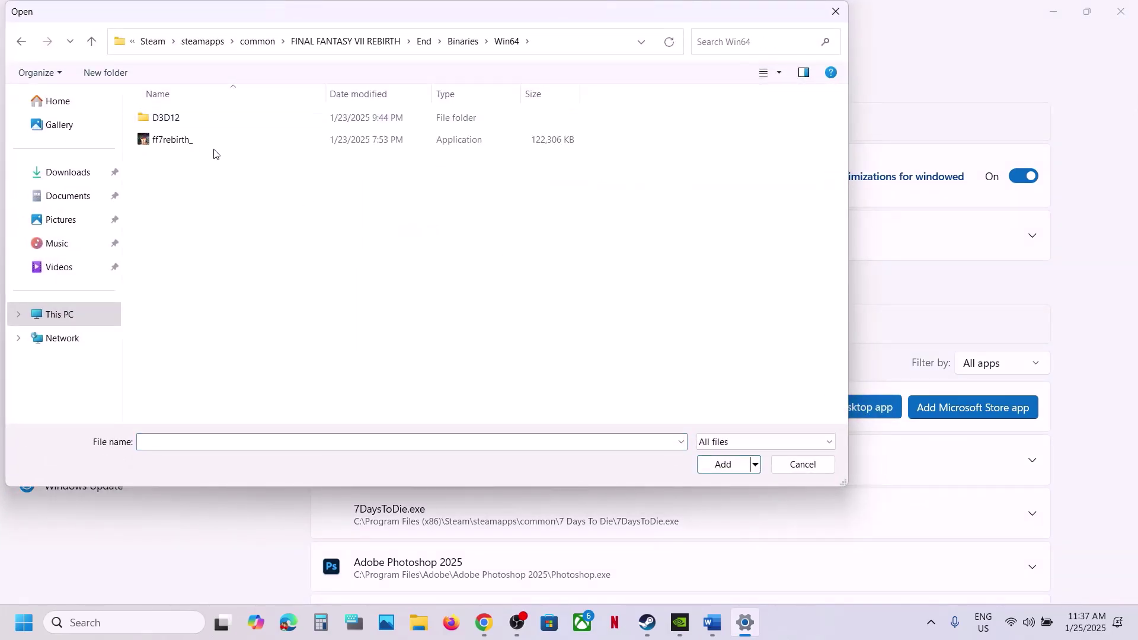
pyautogui.click(203, 142)
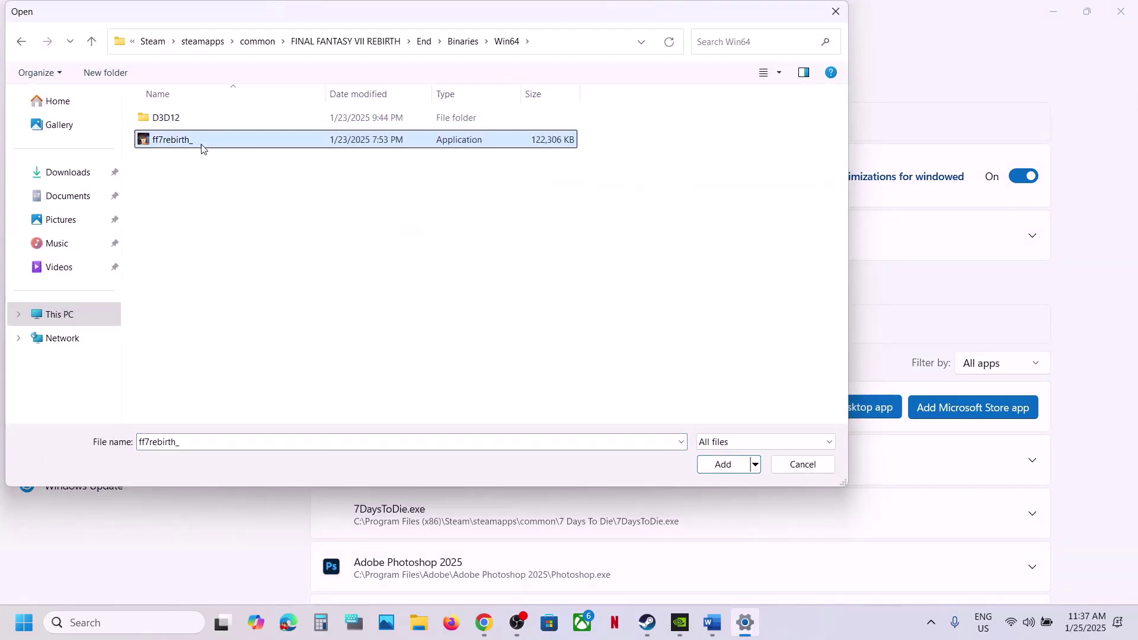
pyautogui.click(723, 464)
# Set the GPU preference of the main-folder ff7rebirth.exe entry to High Performance (NVIDIA GeForce RTX 3050 Laptop GPU) and close Settings.
pyautogui.scroll(-4, 854, 465)
pyautogui.scroll(-20, 854, 465)
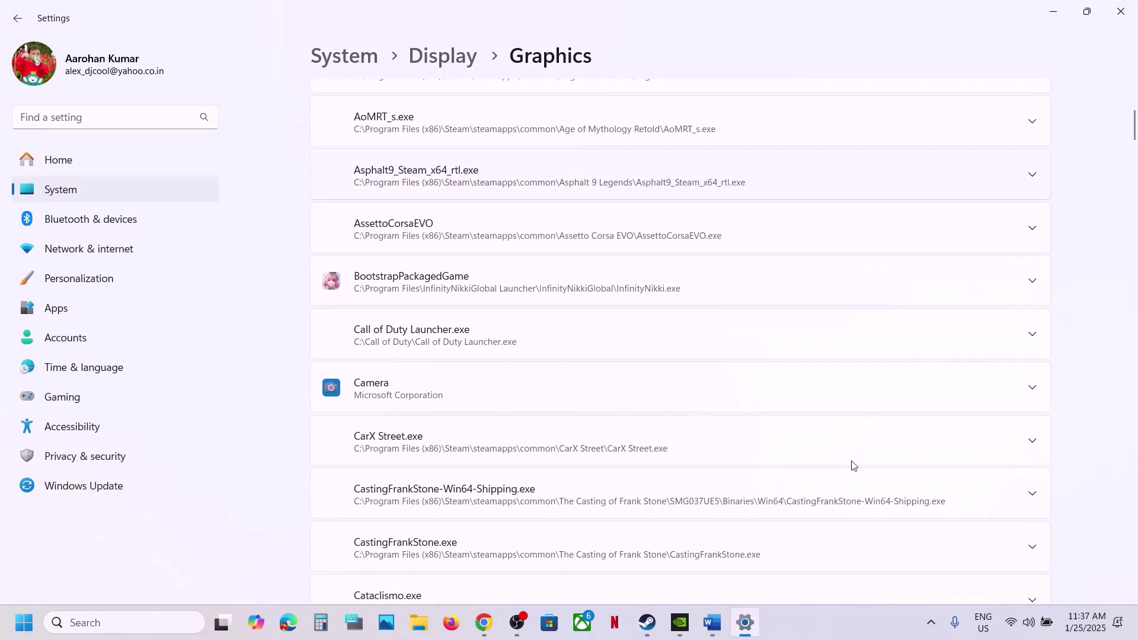
pyautogui.scroll(-8, 854, 465)
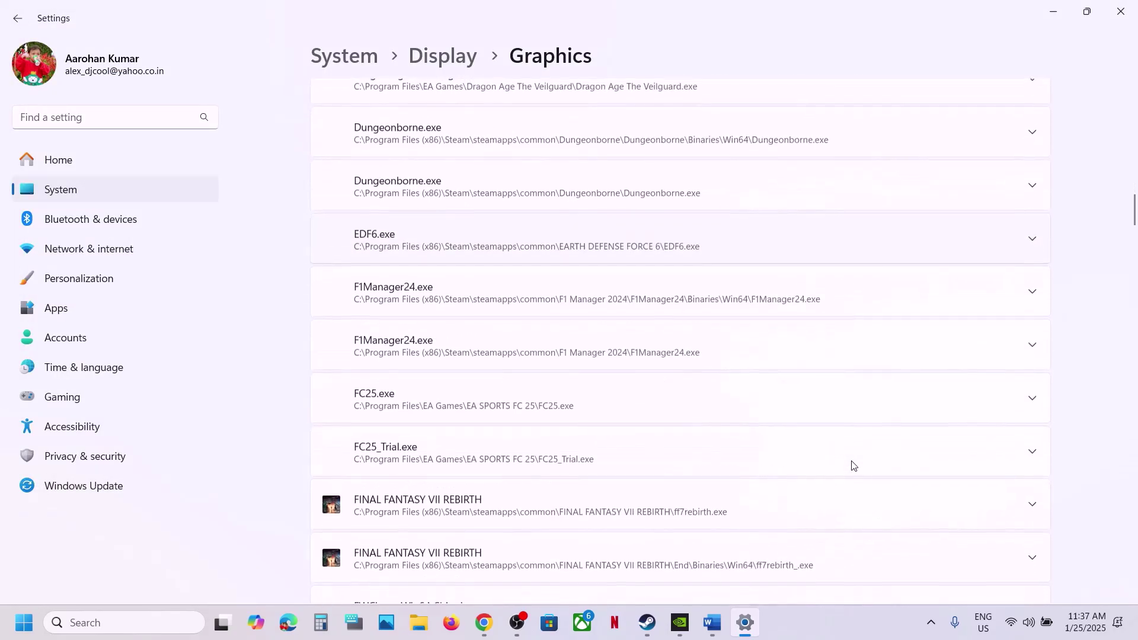
pyautogui.click(1037, 316)
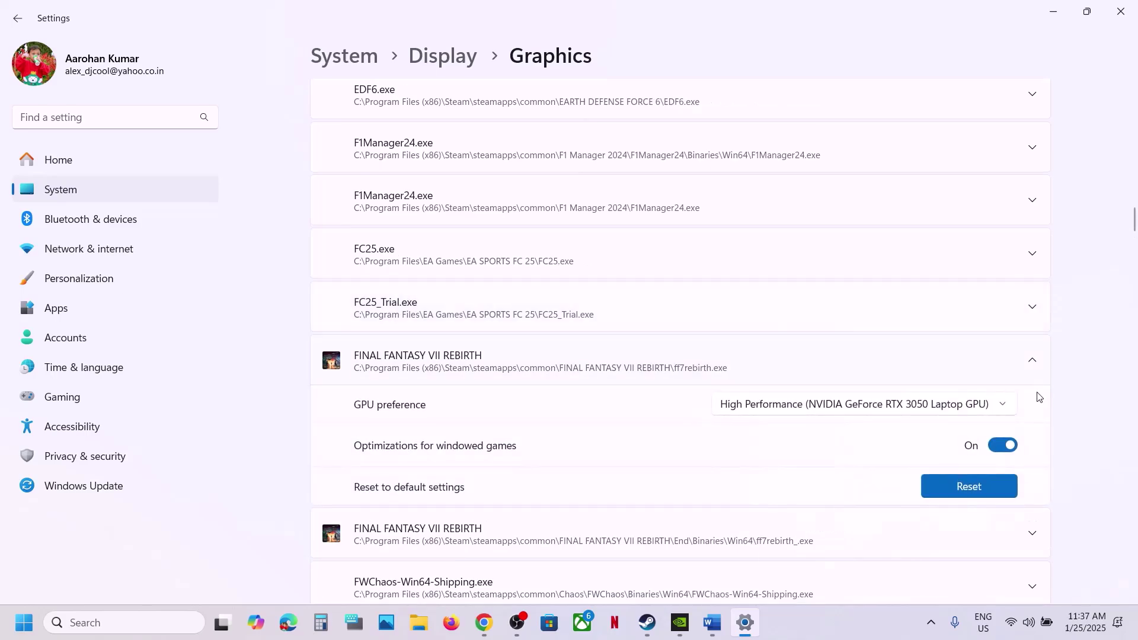
pyautogui.click(972, 405)
pyautogui.click(812, 402)
pyautogui.click(1121, 11)
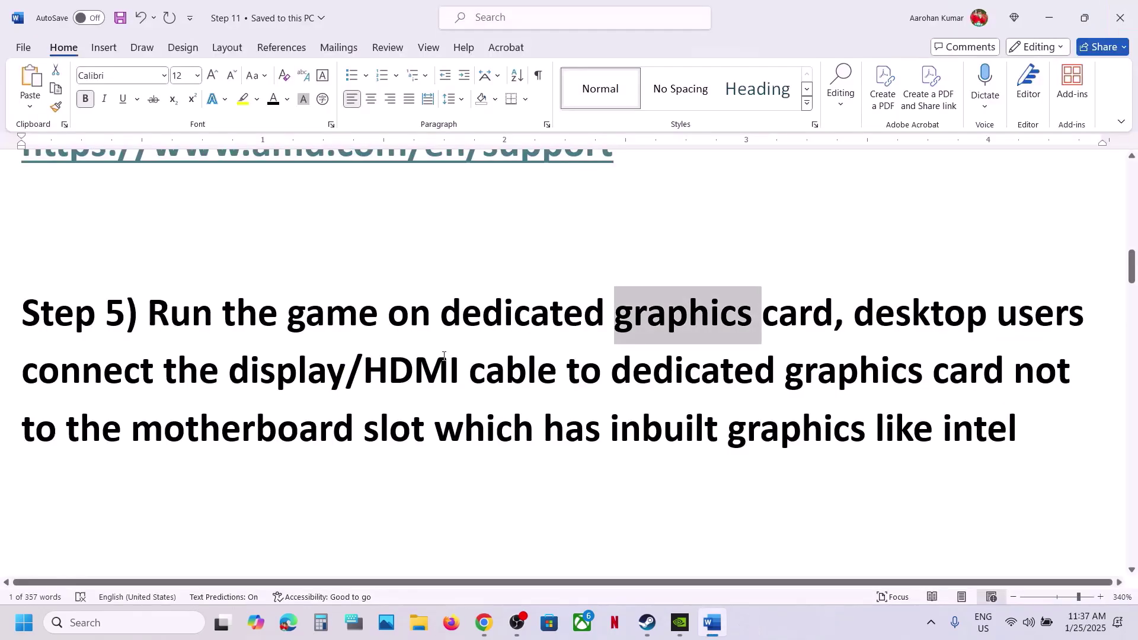
# Highlight the Step 5 advice for desktop users on connecting the display/HDMI cable to the dedicated graphics card.
pyautogui.moveTo(854, 313); pyautogui.dragTo(542, 432)
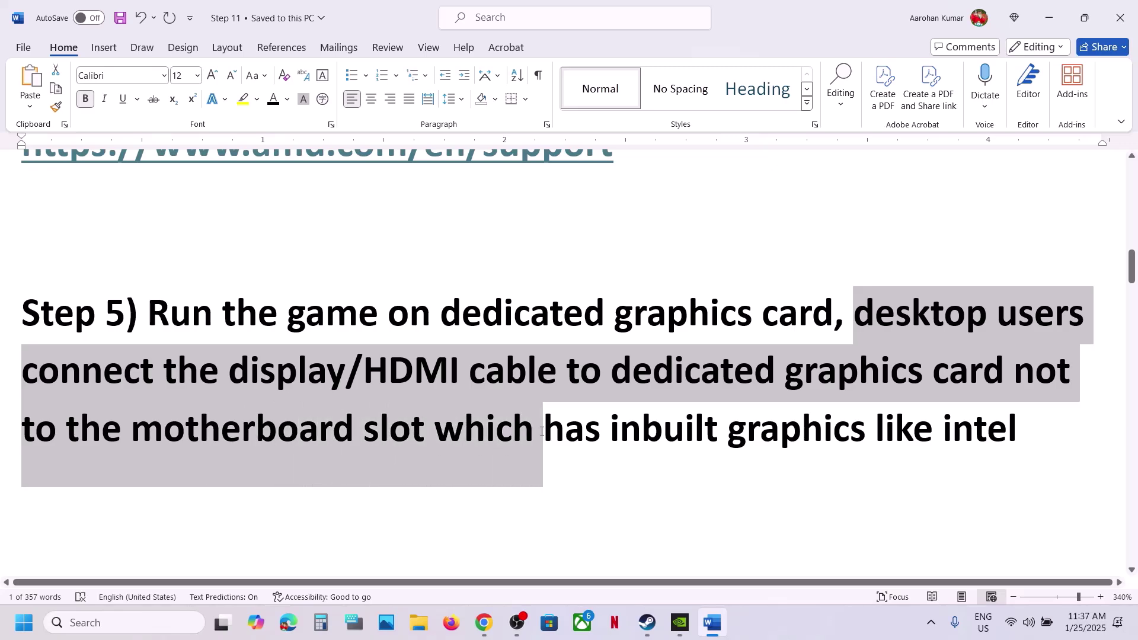
pyautogui.click(542, 432)
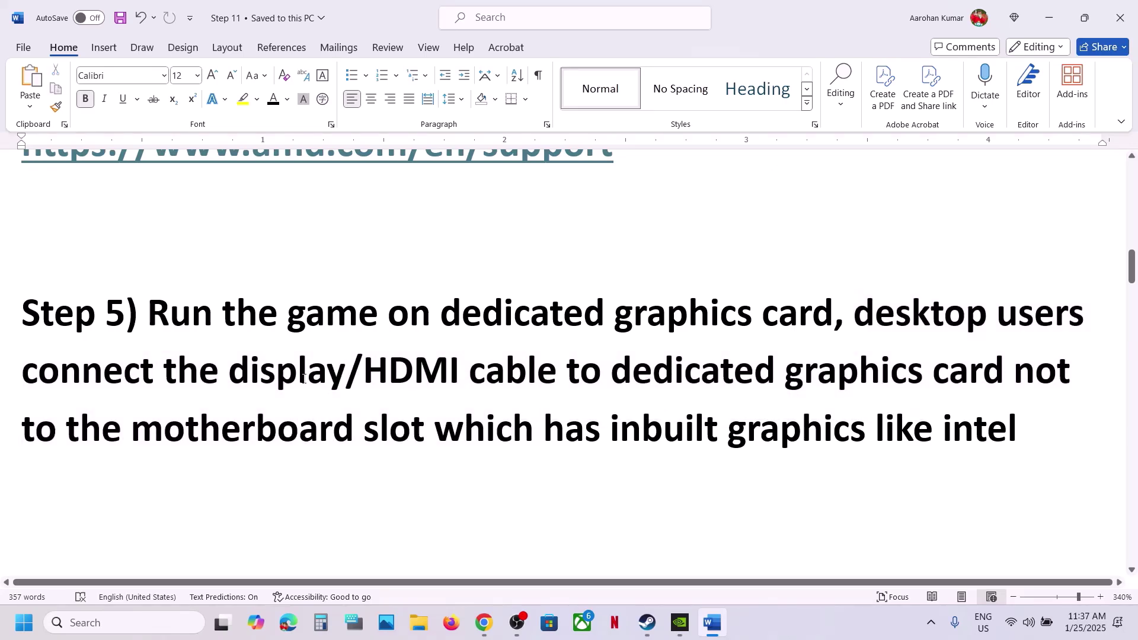
pyautogui.moveTo(302, 378); pyautogui.dragTo(864, 373)
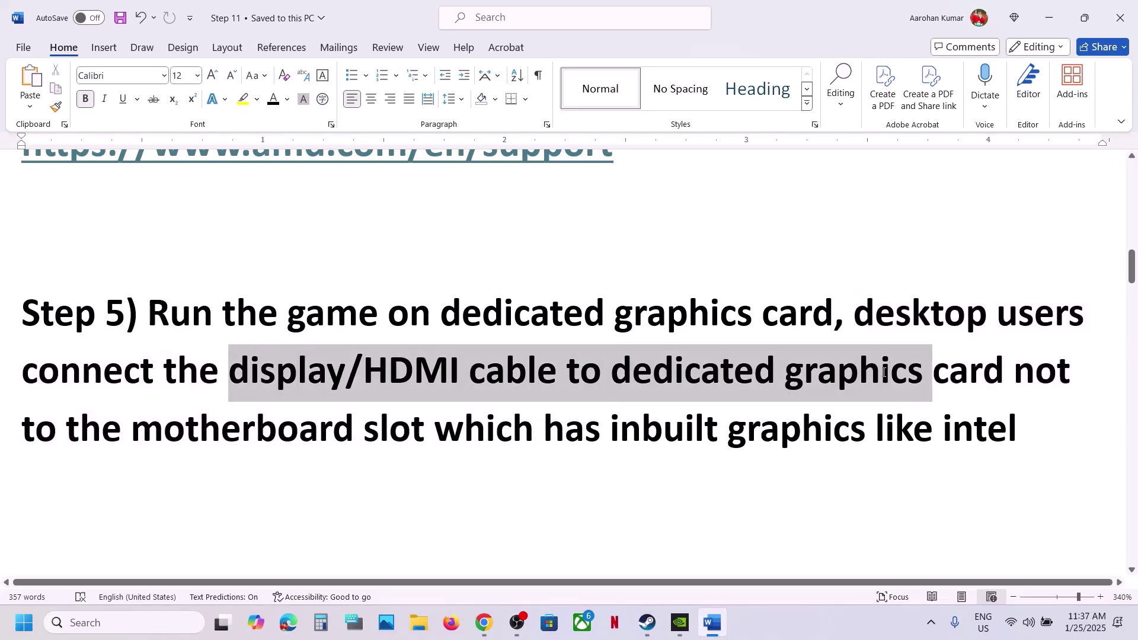
pyautogui.click(363, 382)
# Highlight the Step 6 text about updating Windows, and check the installed Windows version with winver.
pyautogui.scroll(-5, 363, 379)
pyautogui.scroll(1, 363, 379)
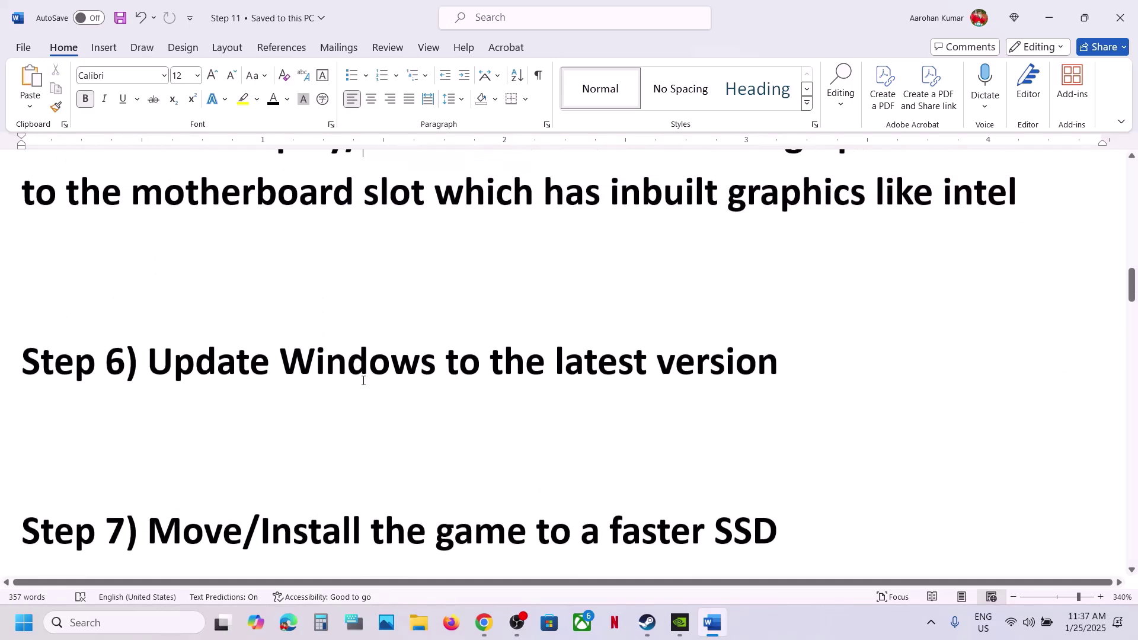
pyautogui.moveTo(169, 359); pyautogui.dragTo(841, 351)
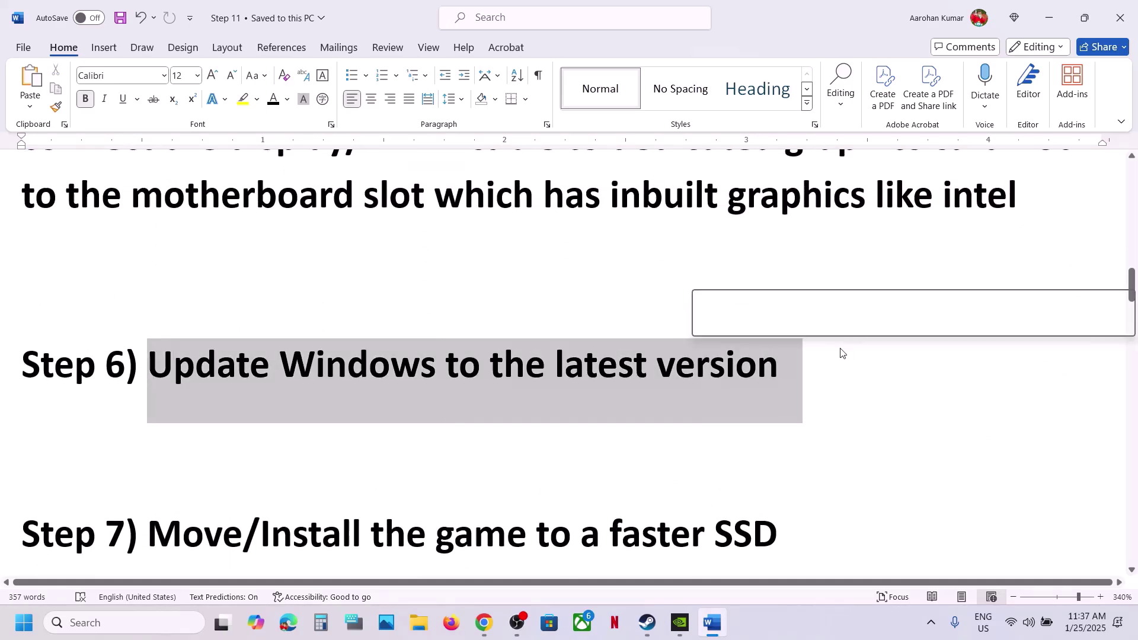
pyautogui.click(131, 631)
pyautogui.write('winver')
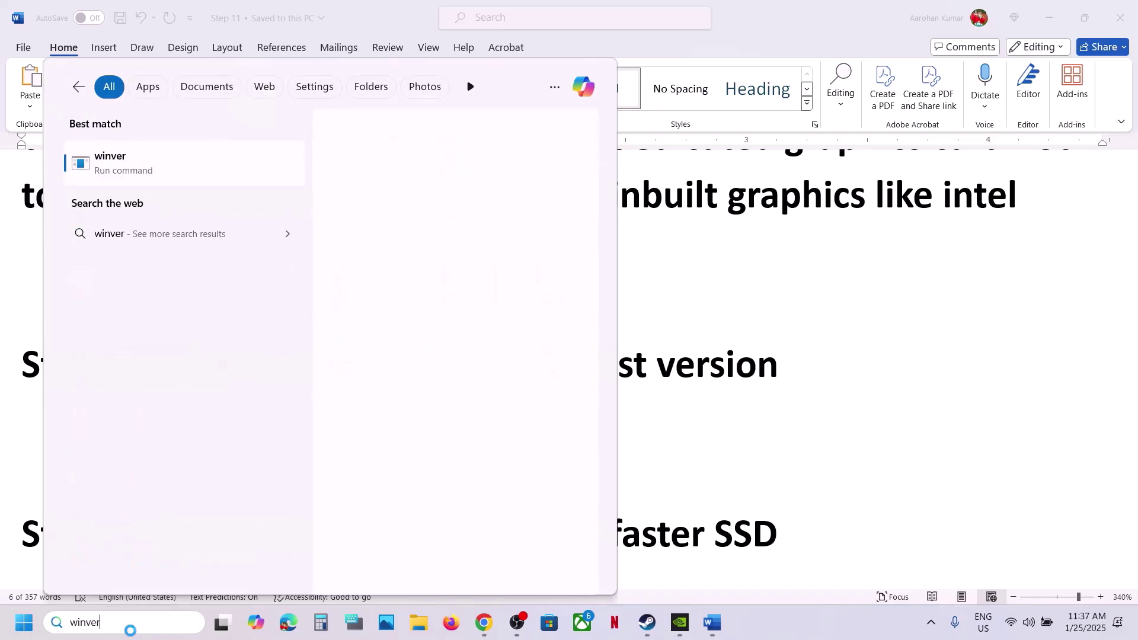
pyautogui.press('Return')
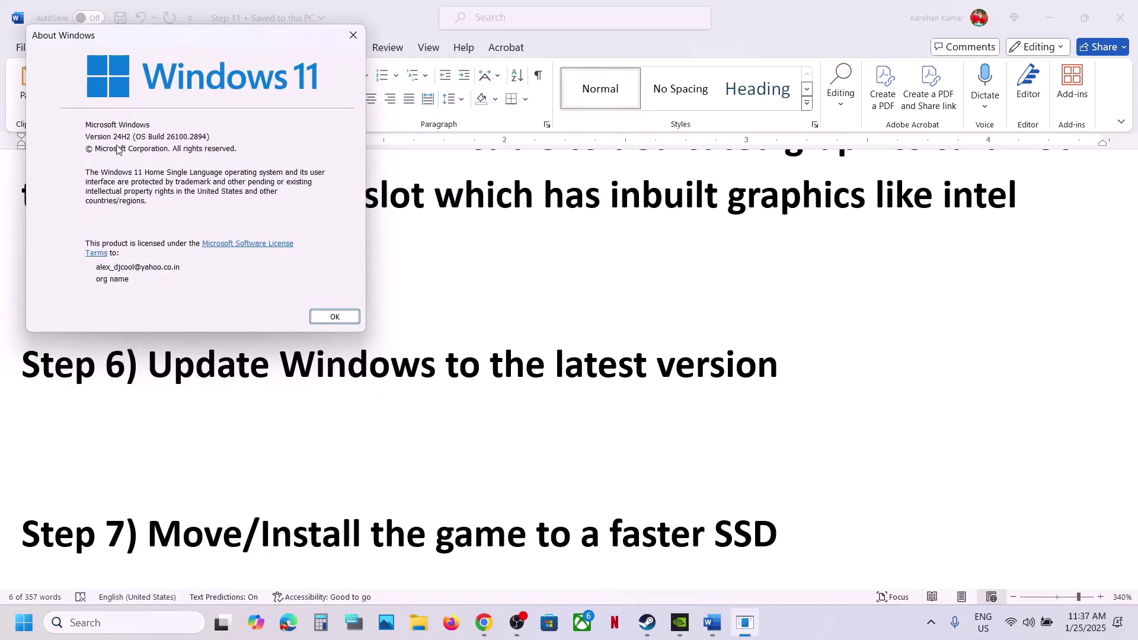
pyautogui.click(353, 35)
# Check for updates in Windows Update and open the Start menu.
pyautogui.press('super+i')
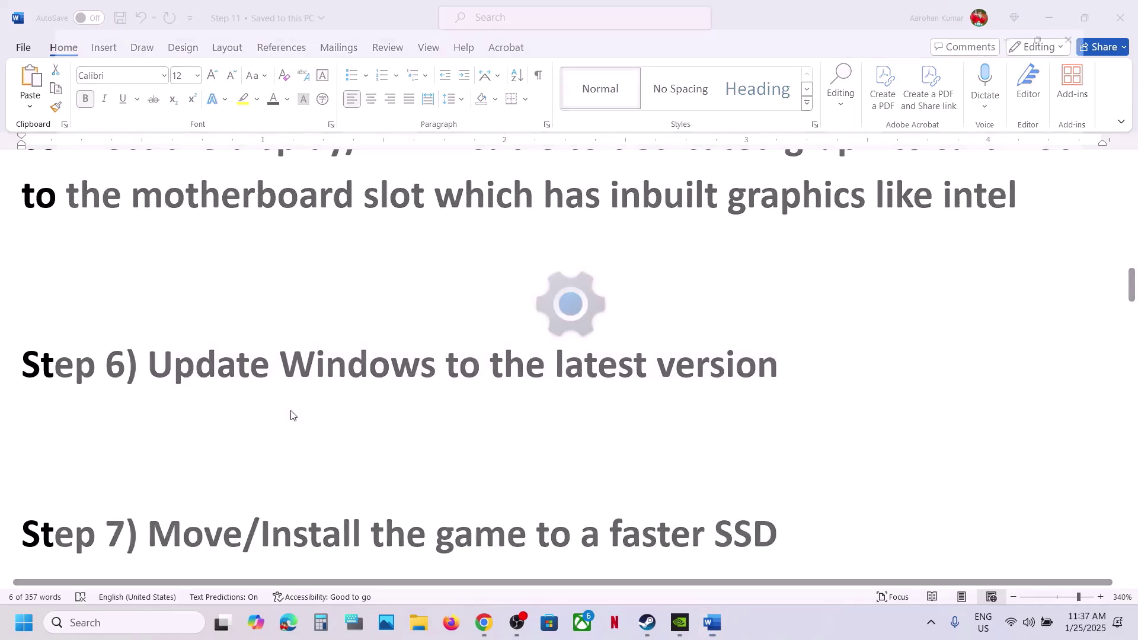
pyautogui.click(89, 486)
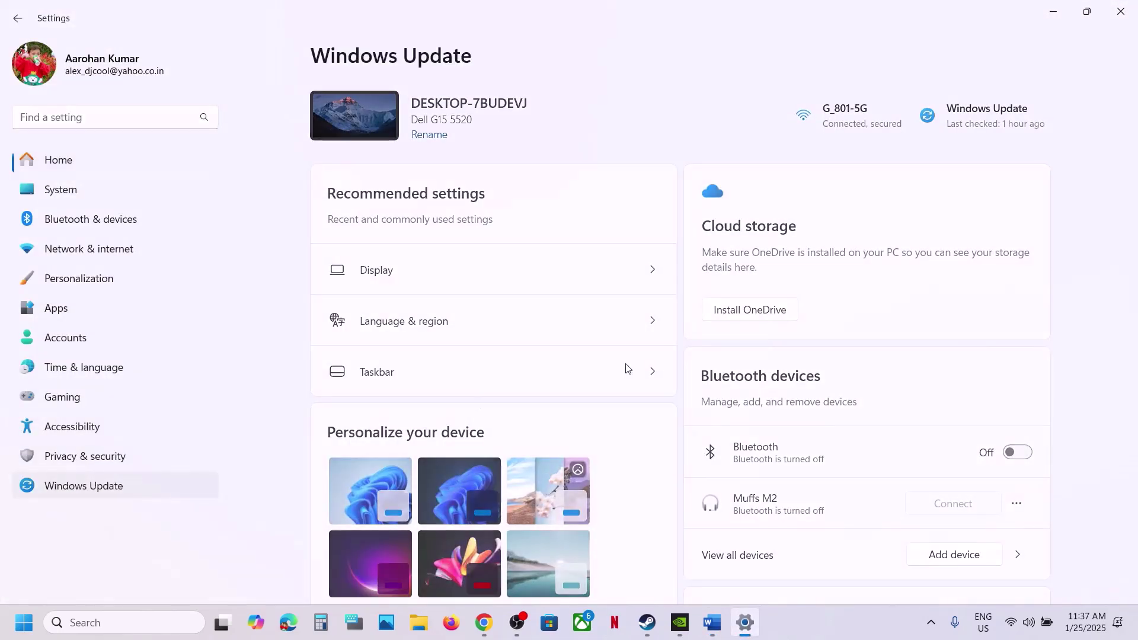
pyautogui.click(996, 124)
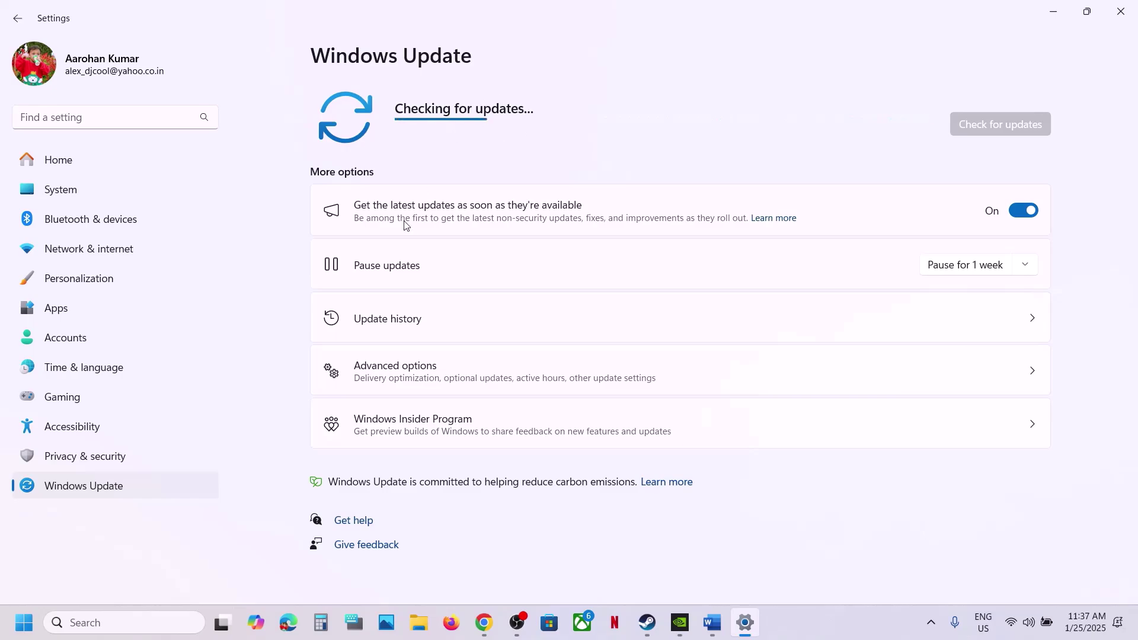
pyautogui.press('super')
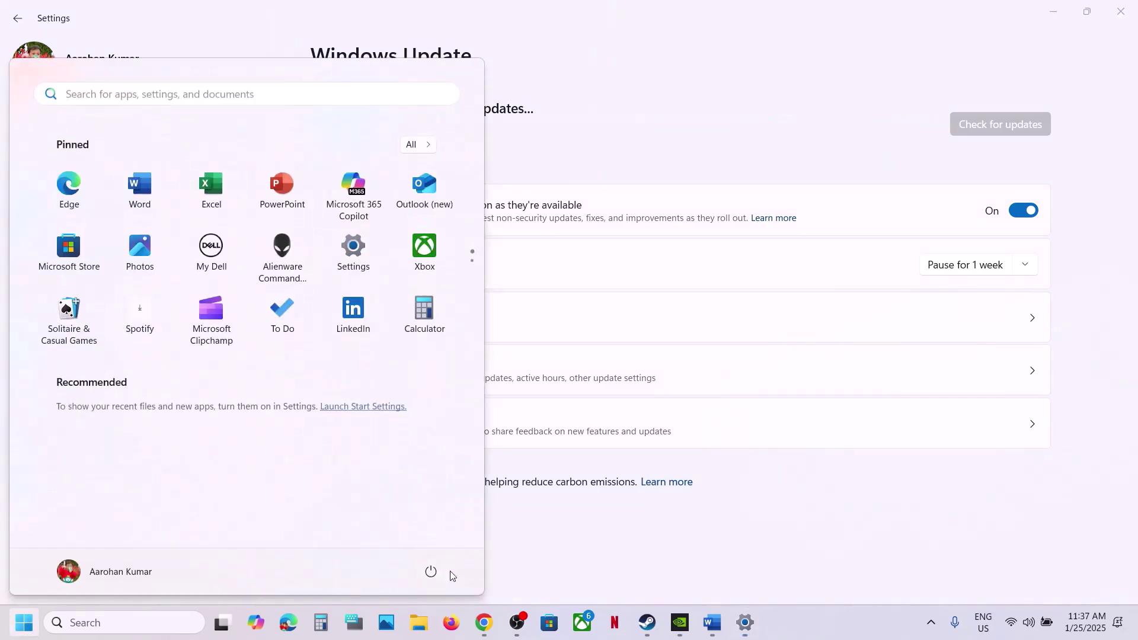
# Show the power options in the Start menu, including Restart, and close the menu without choosing one.
pyautogui.click(431, 572)
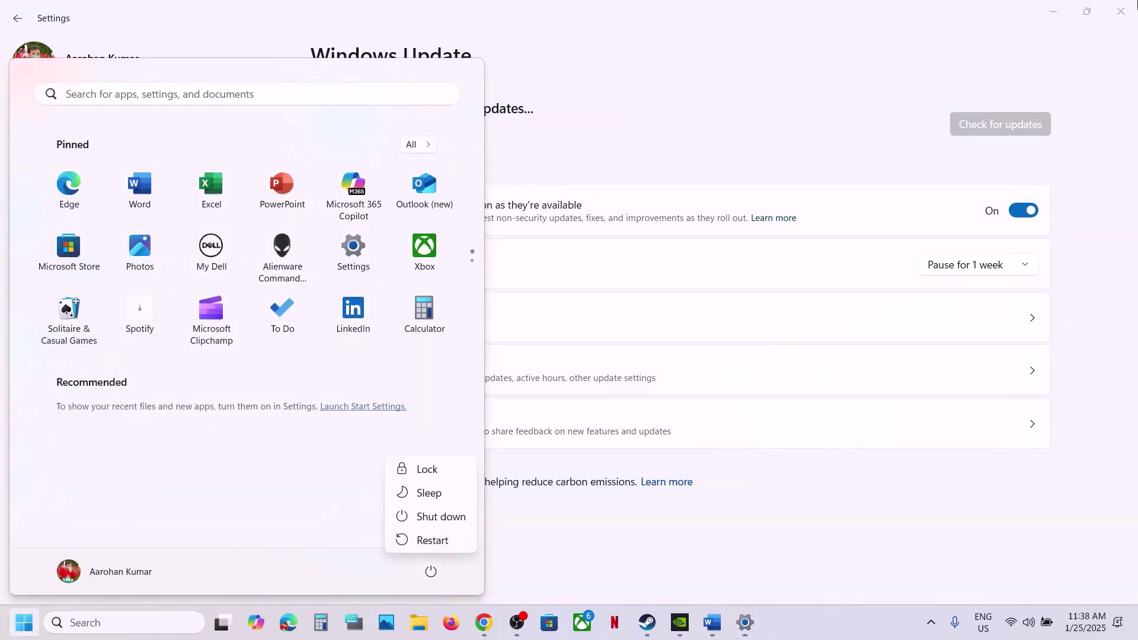
pyautogui.press('Escape')
pyautogui.press('Escape')
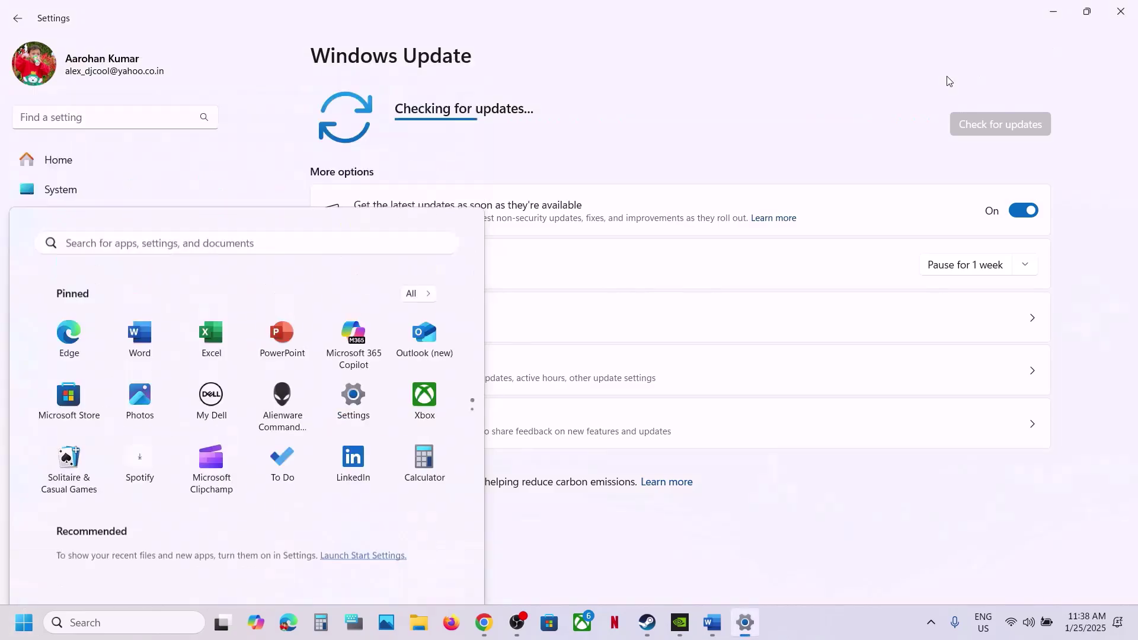
# Switch to the Word guide and highlight the Step 7 text "Install the game to a faster SSD".
pyautogui.hotkey('alt', 'Tab')
pyautogui.scroll(-2, 522, 419)
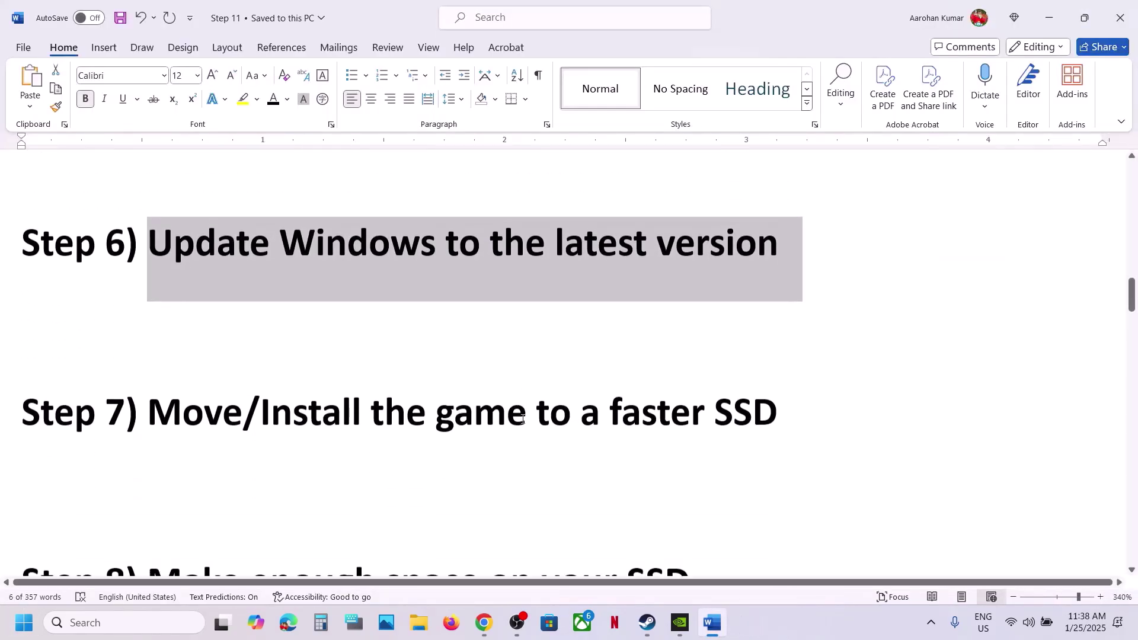
pyautogui.moveTo(275, 412); pyautogui.dragTo(788, 402)
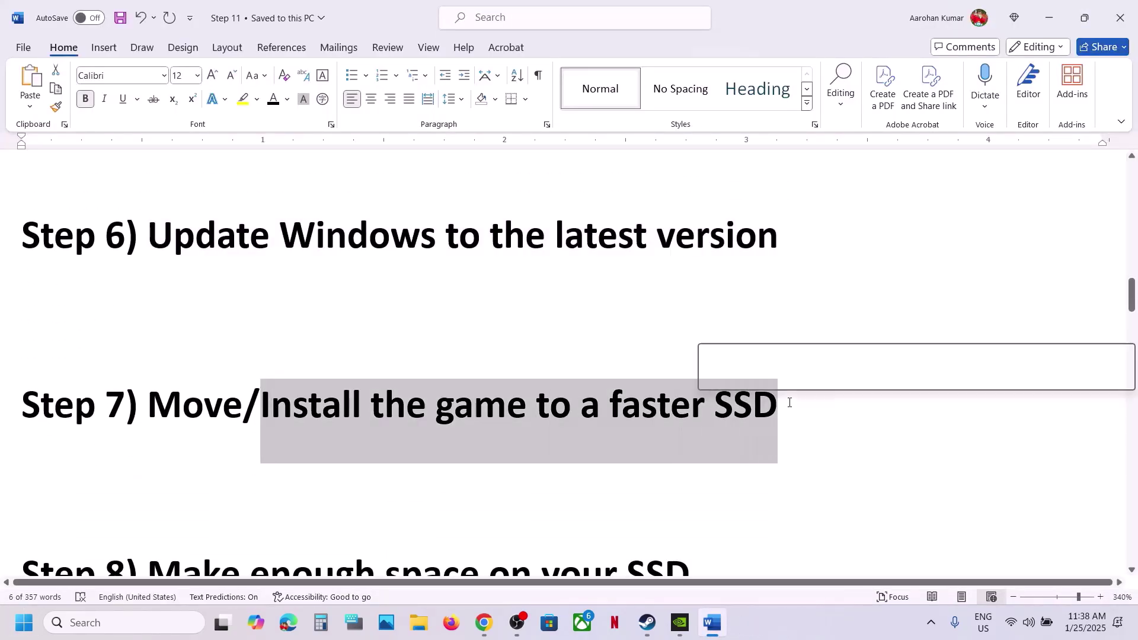
pyautogui.click(789, 403)
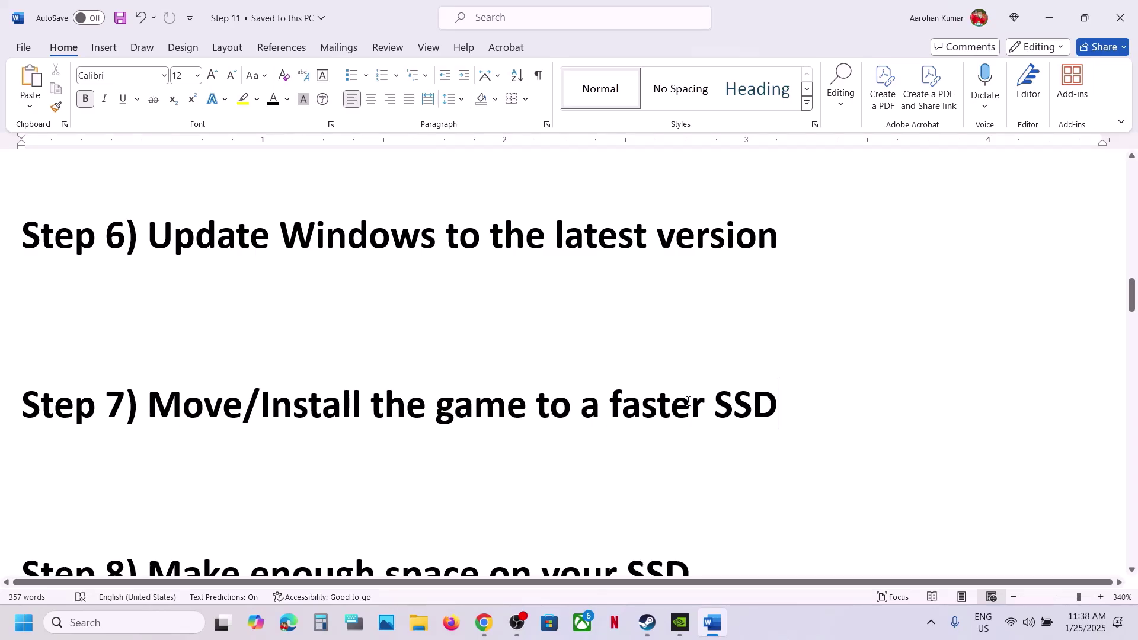
# Switch to Steam, select FINAL FANTASY VII REBIRTH in the storage settings to inspect the Move option, and close the settings.
pyautogui.click(647, 622)
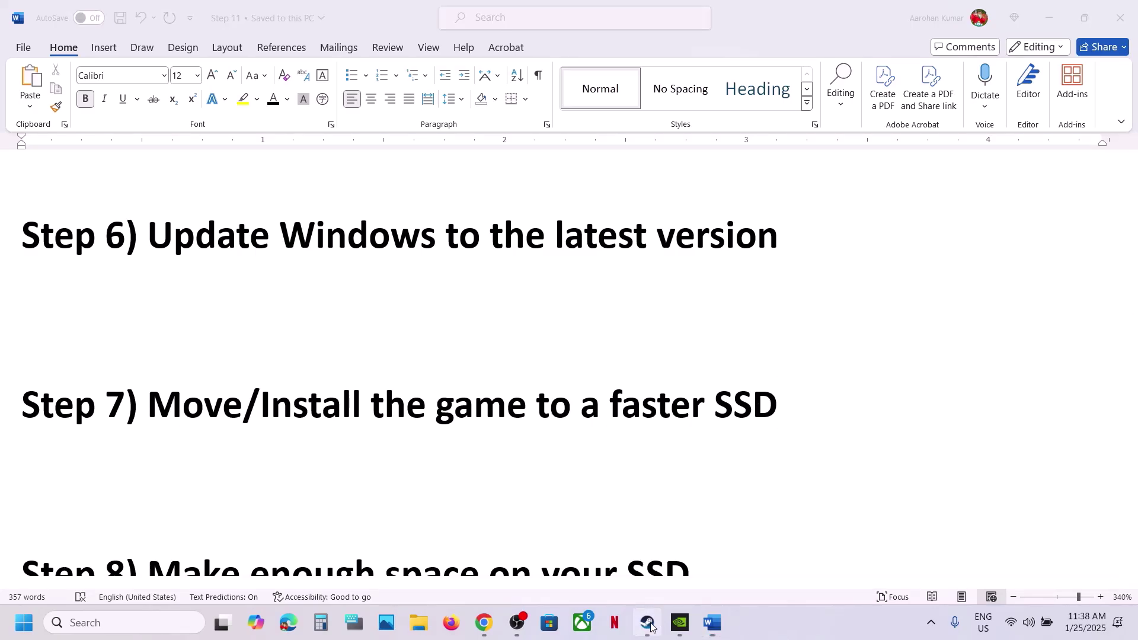
pyautogui.click(39, 14)
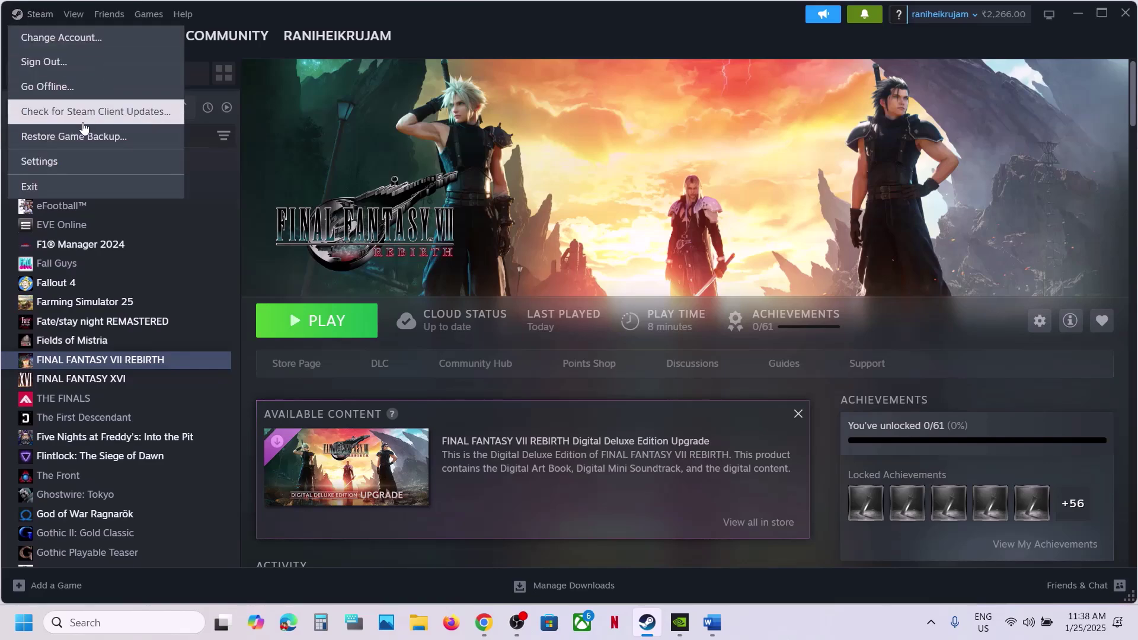
pyautogui.click(42, 166)
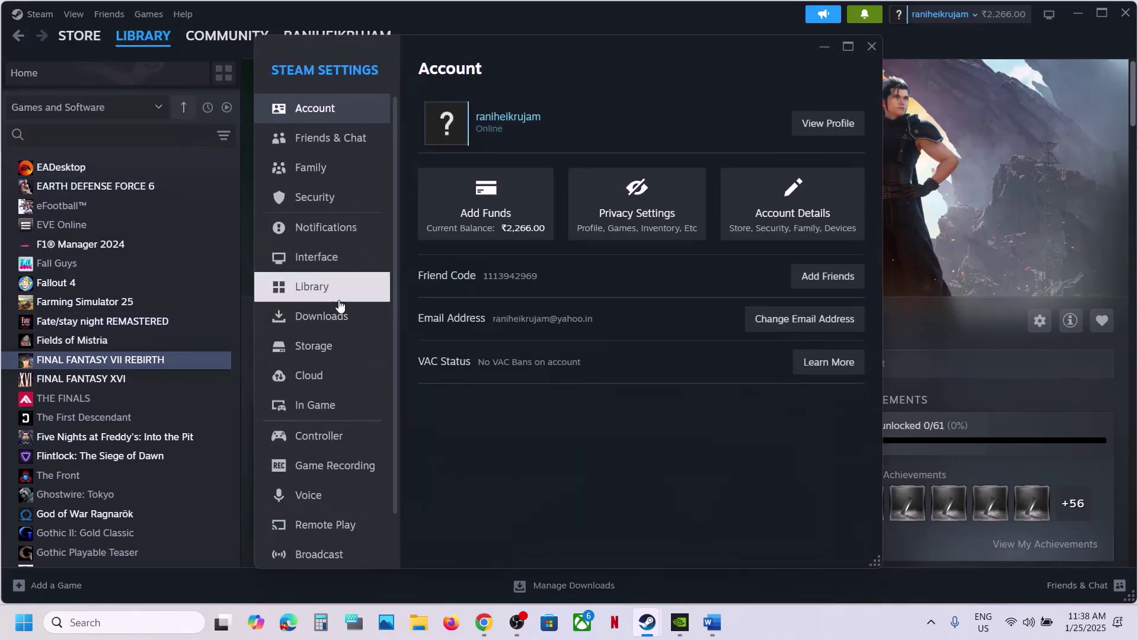
pyautogui.click(310, 344)
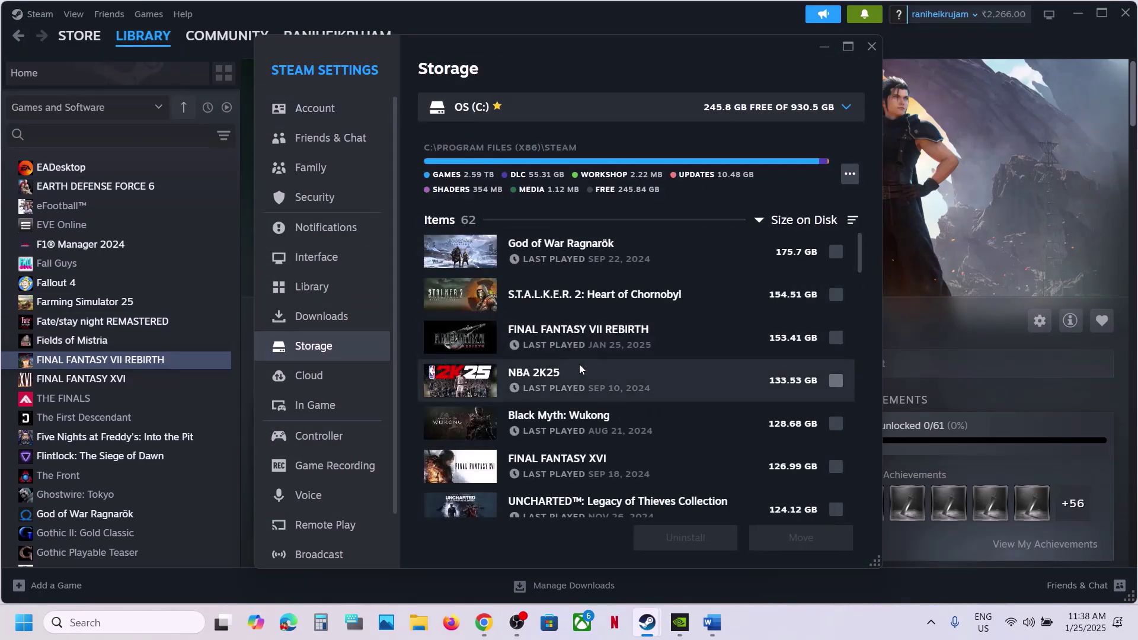
pyautogui.click(835, 339)
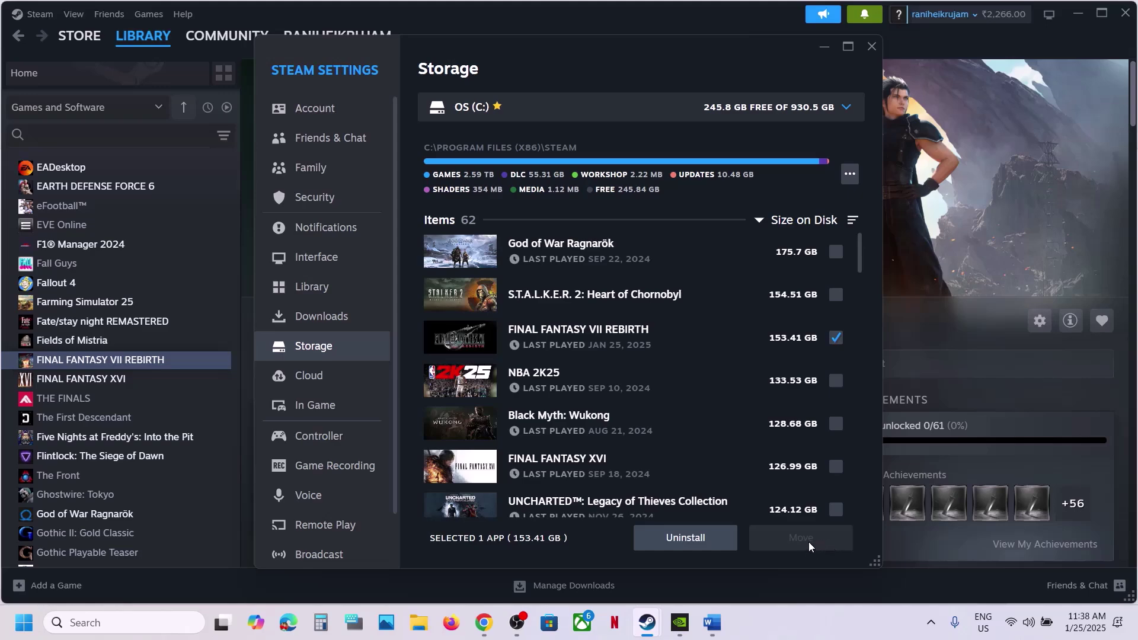
pyautogui.click(873, 50)
# Mark the word "Install" in Step 7 of the Word guide, and inspect the management options for FINAL FANTASY VII REBIRTH in Steam.
pyautogui.click(712, 624)
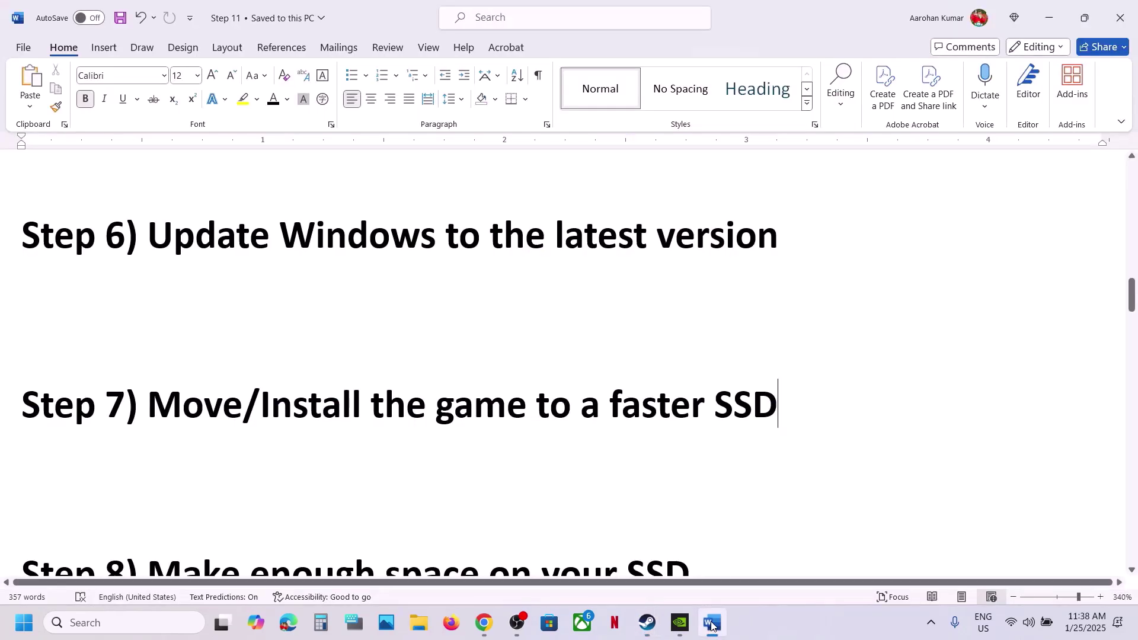
pyautogui.scroll(-1, 352, 447)
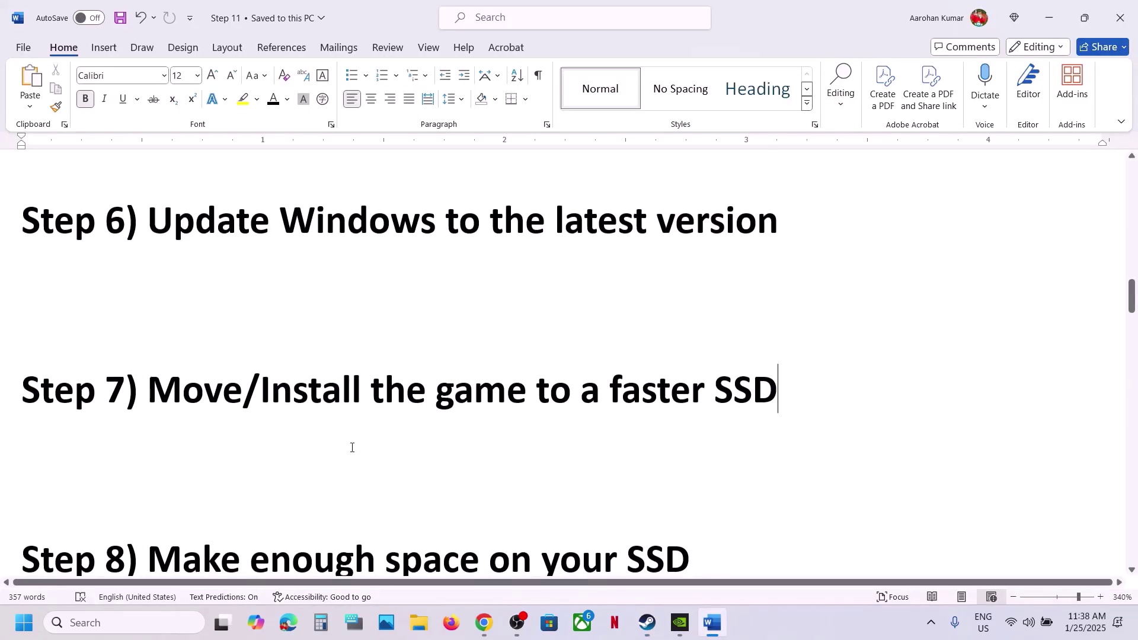
pyautogui.click(261, 381)
pyautogui.click(648, 625)
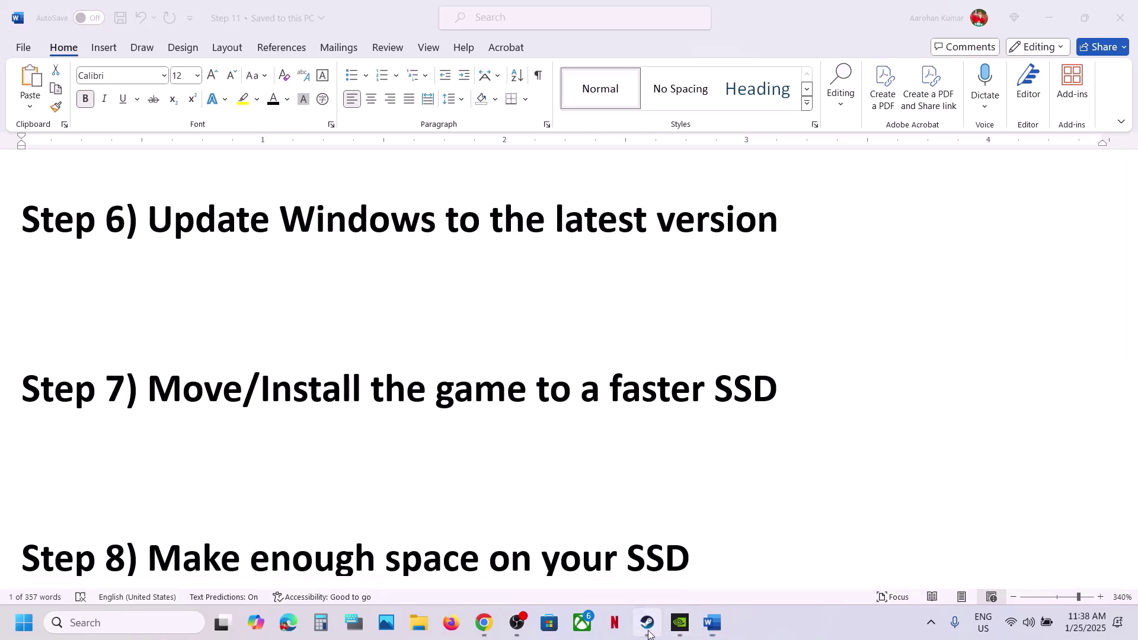
pyautogui.rightClick(105, 360)
pyautogui.moveTo(148, 447)
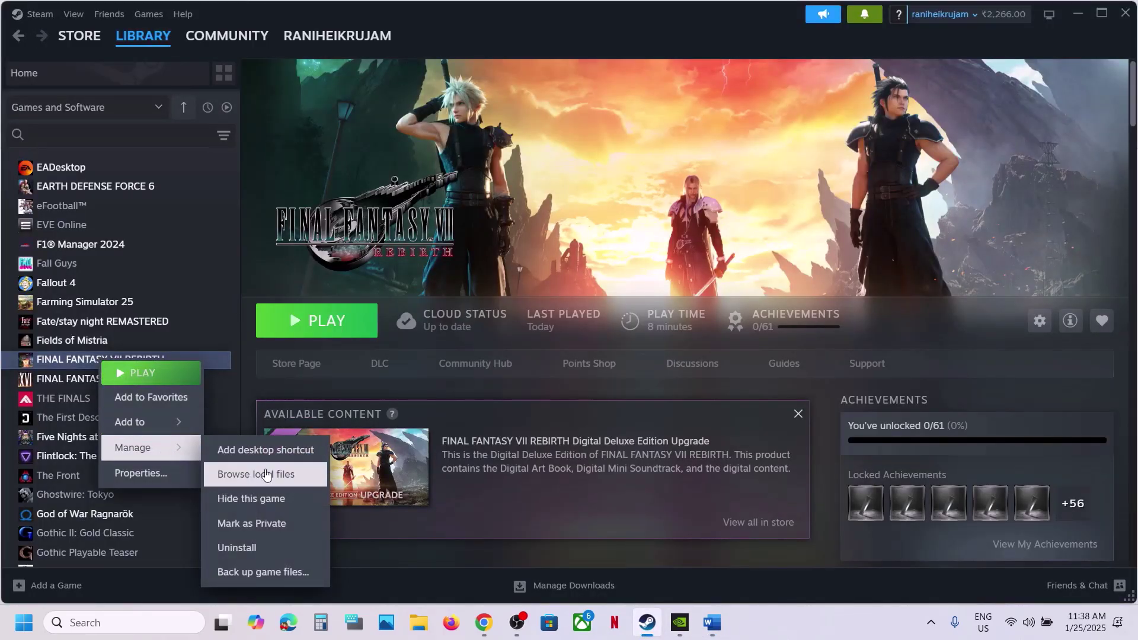
pyautogui.click(422, 239)
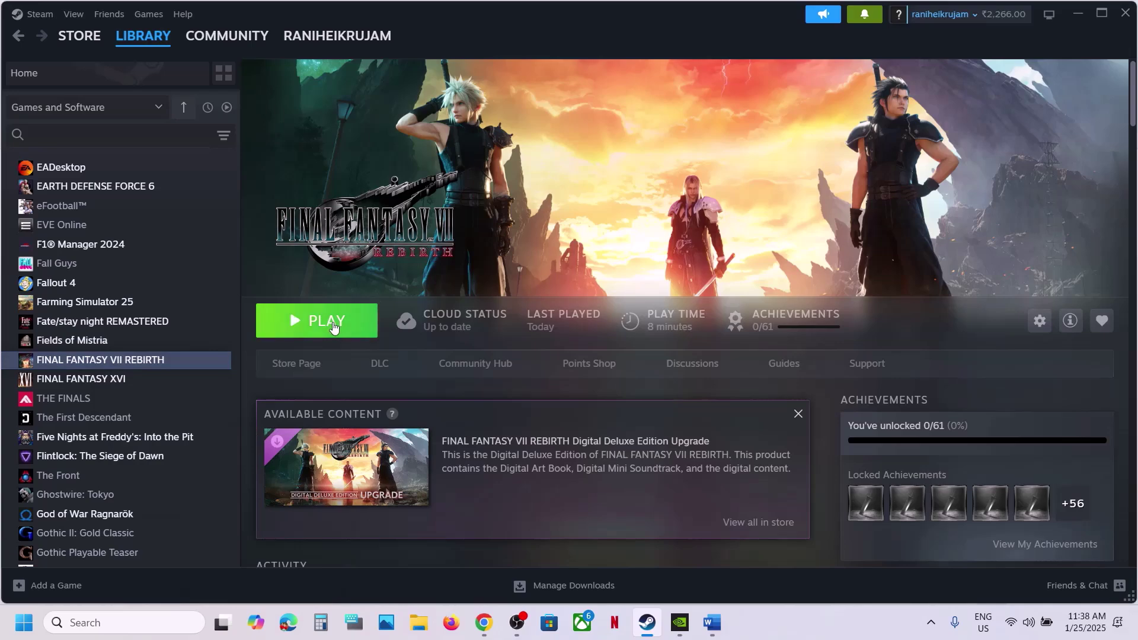
# Return to the Word guide and highlight the end of the Step 7 line about the faster SSD.
pyautogui.click(717, 625)
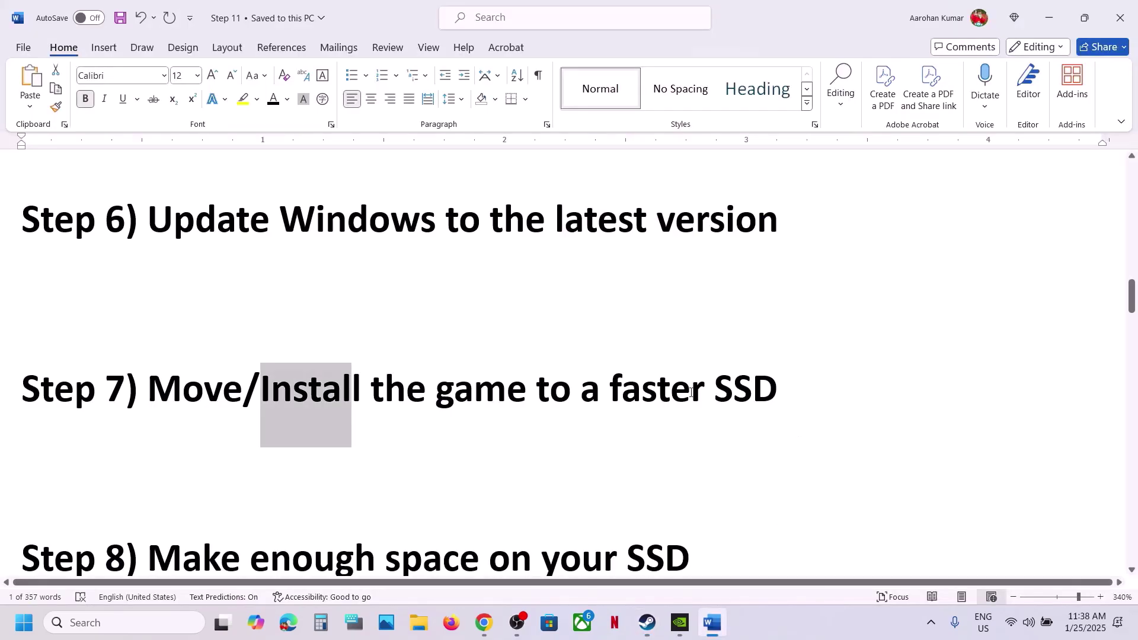
pyautogui.moveTo(691, 392); pyautogui.dragTo(780, 382)
pyautogui.click(362, 466)
# Highlight the Step 8 text "Make enough space on your SSD" and check the free space on the C: drive in File Explorer.
pyautogui.scroll(-2, 362, 466)
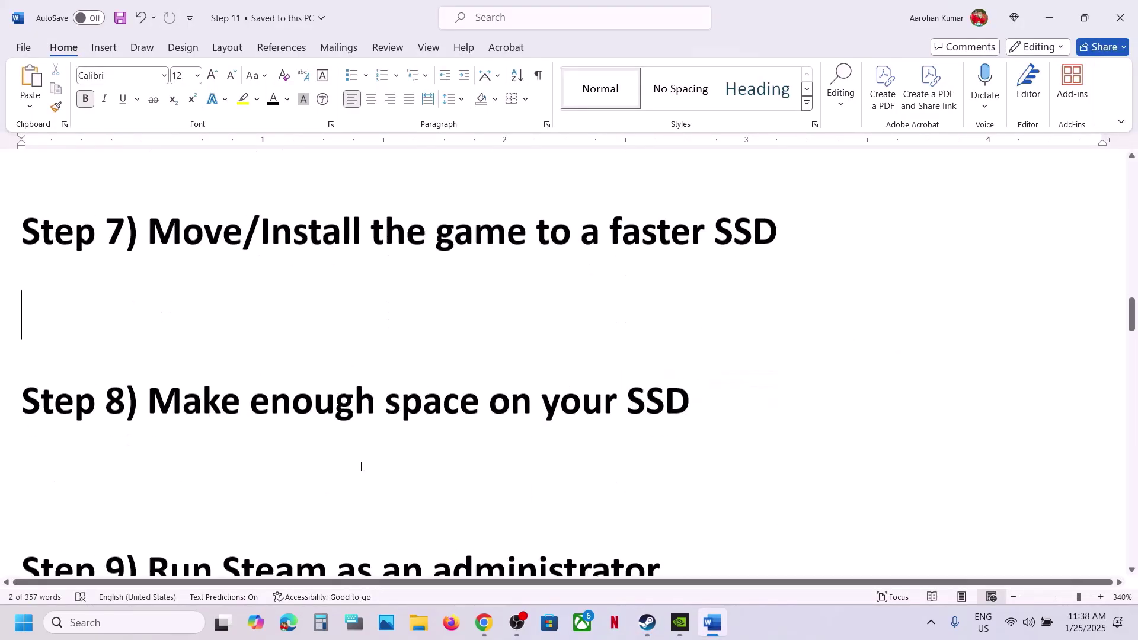
pyautogui.scroll(-2, 361, 466)
pyautogui.scroll(2, 362, 466)
pyautogui.moveTo(148, 417); pyautogui.dragTo(742, 427)
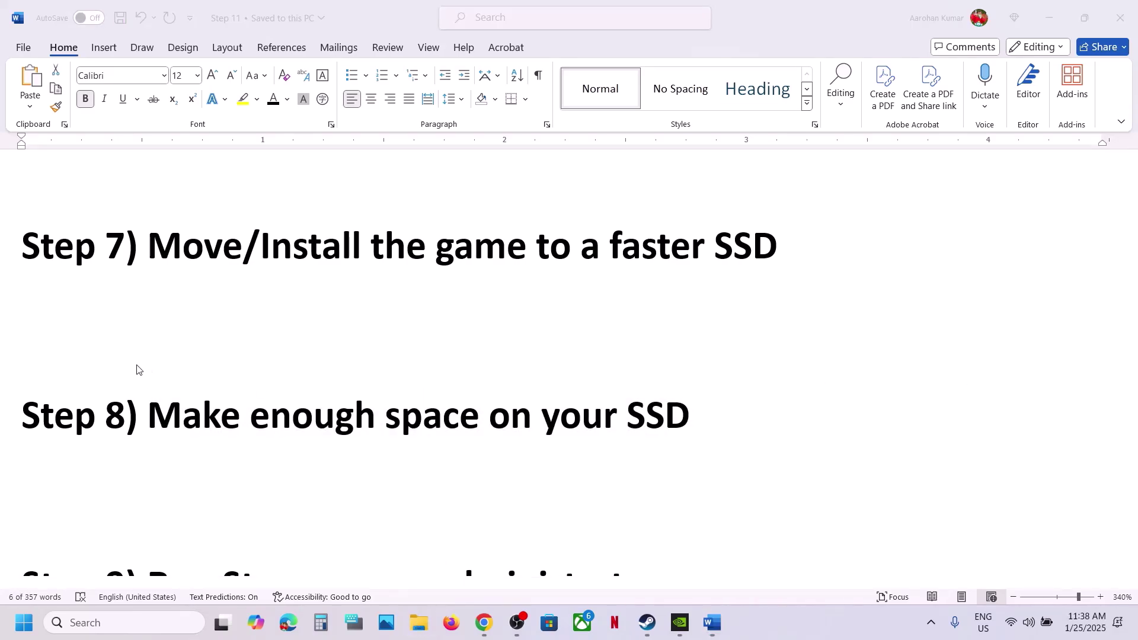
pyautogui.press('super+e')
pyautogui.click(71, 331)
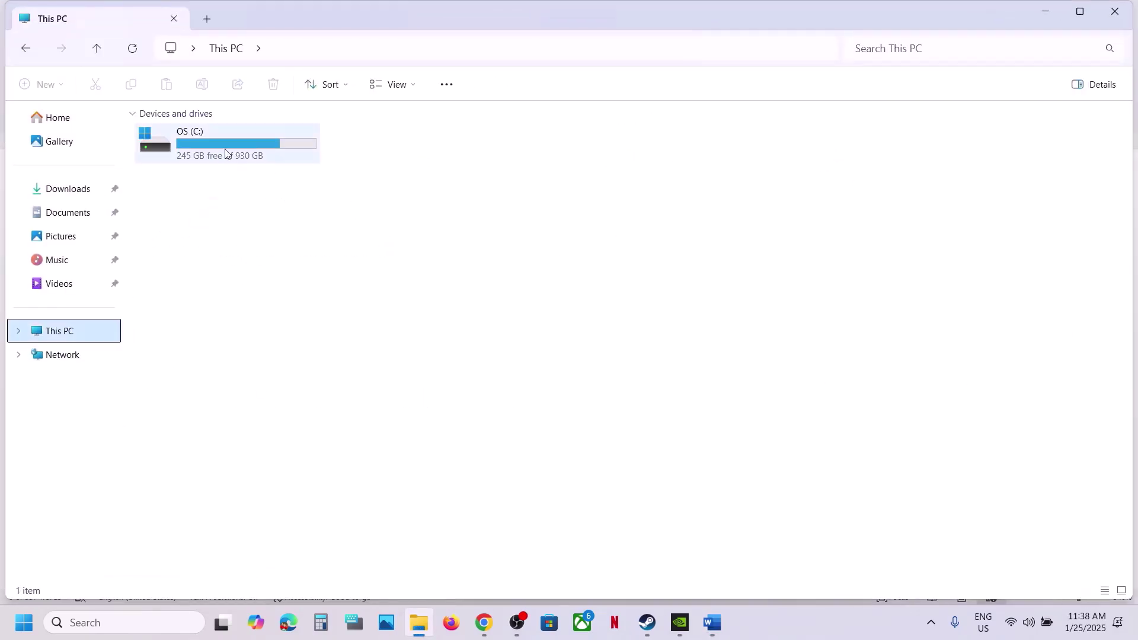
pyautogui.click(1116, 12)
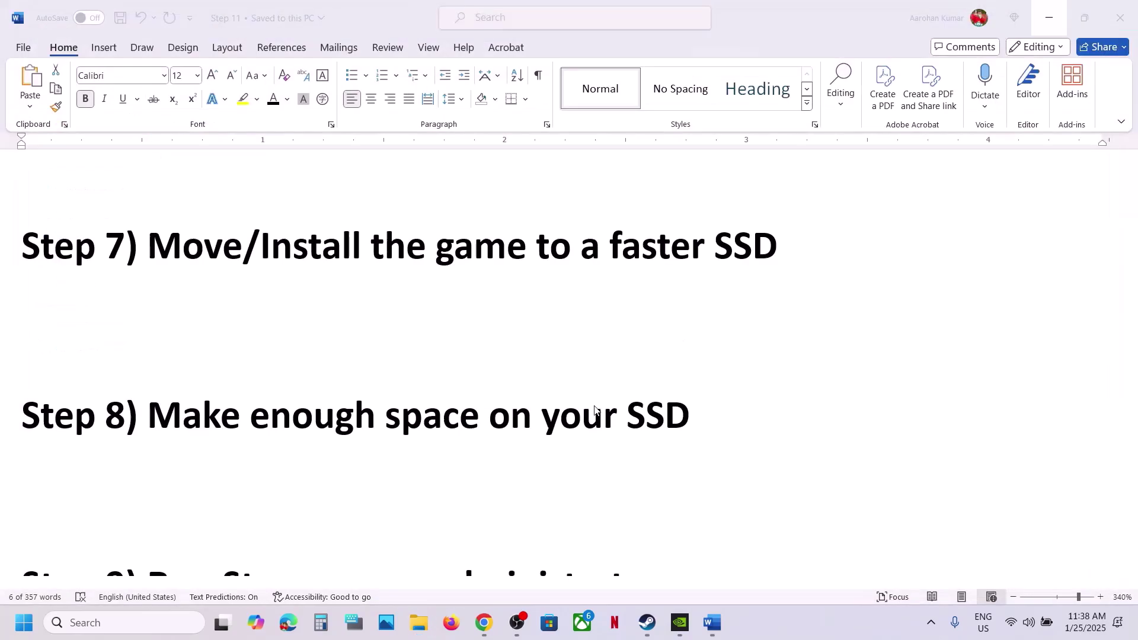
# Highlight the Step 9 text, locate Steam's Exit command, and search Windows for steam to show its Run as administrator option.
pyautogui.scroll(-2, 594, 410)
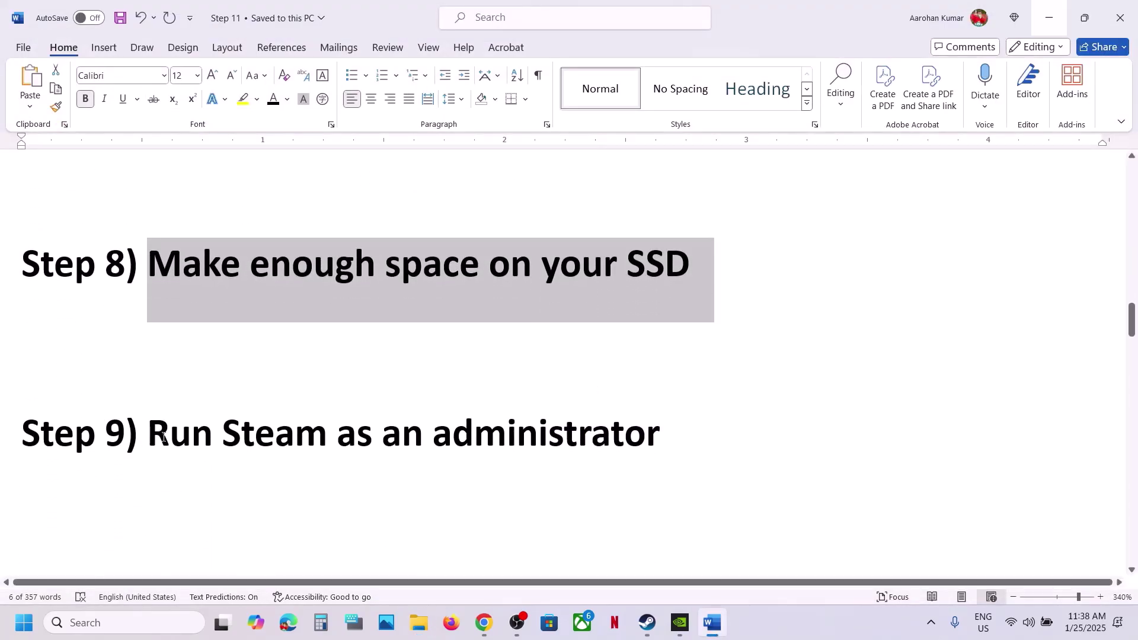
pyautogui.moveTo(164, 437); pyautogui.dragTo(763, 465)
pyautogui.click(645, 628)
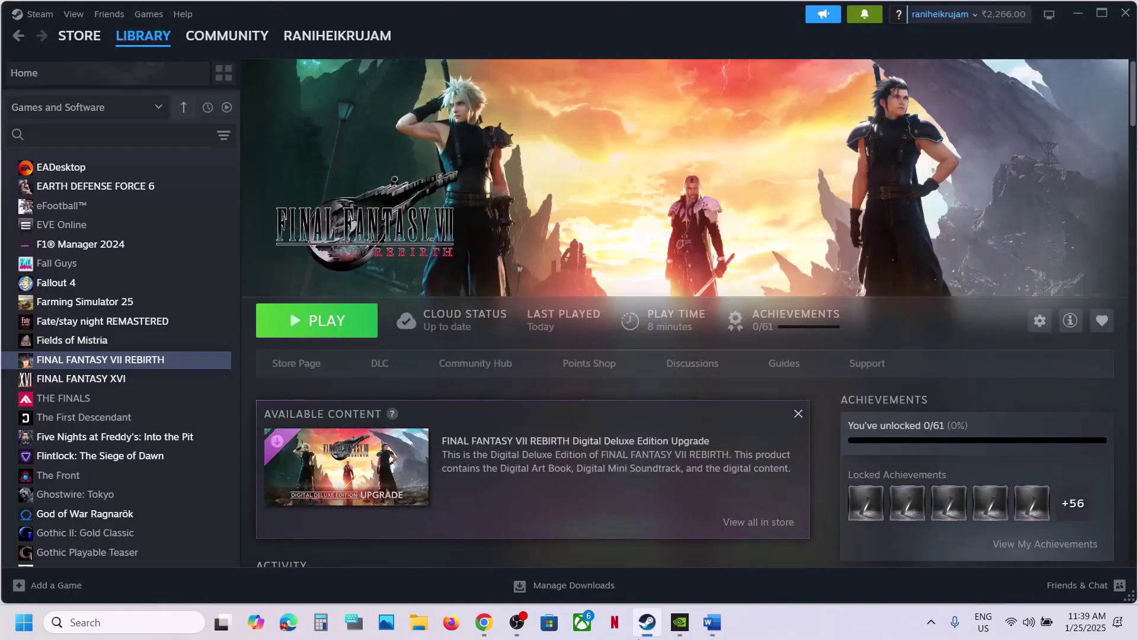
pyautogui.click(37, 13)
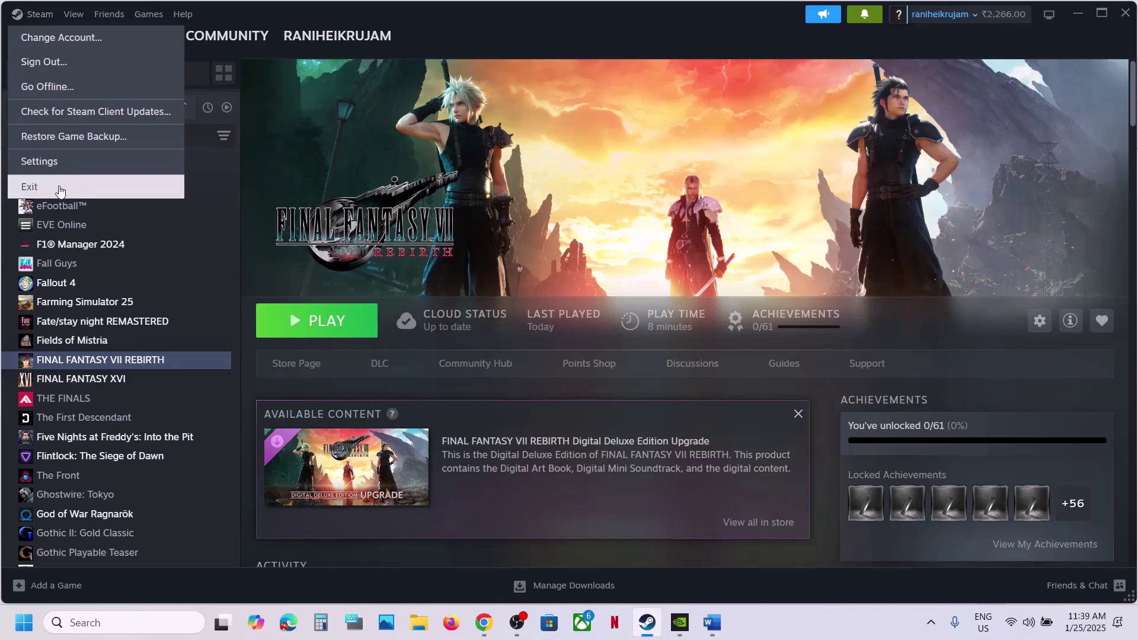
pyautogui.click(88, 633)
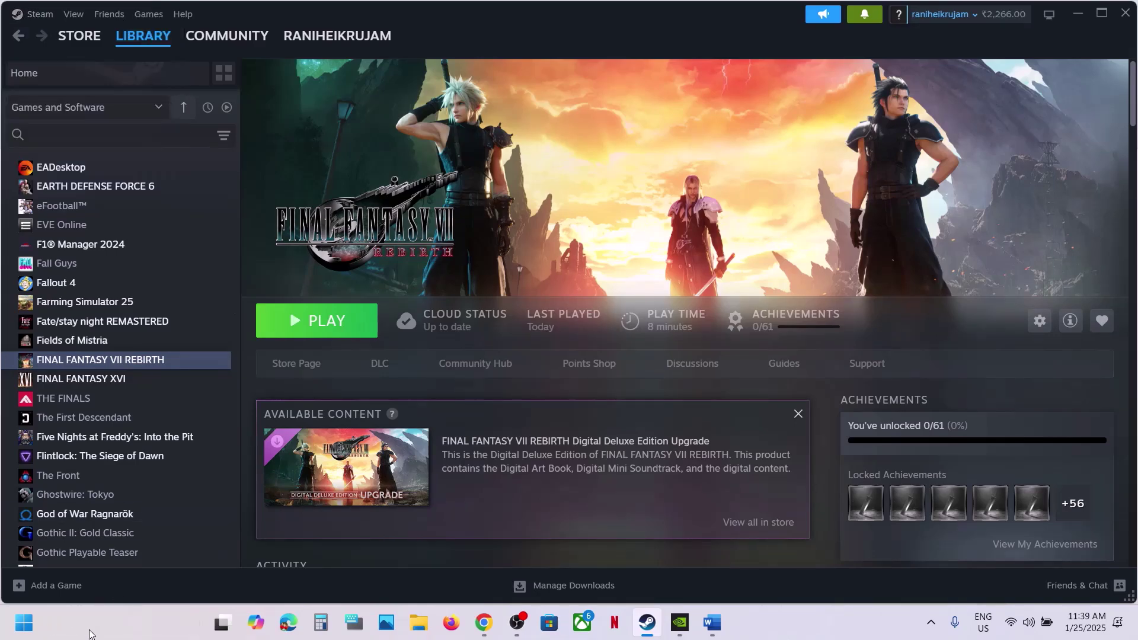
pyautogui.write('steam')
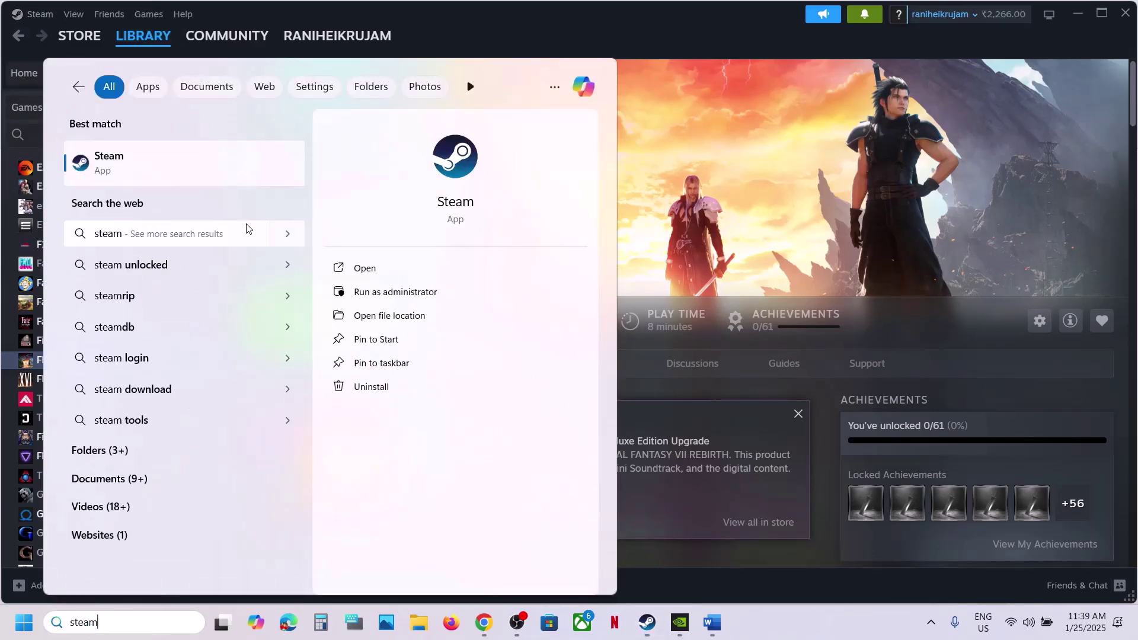
pyautogui.rightClick(162, 172)
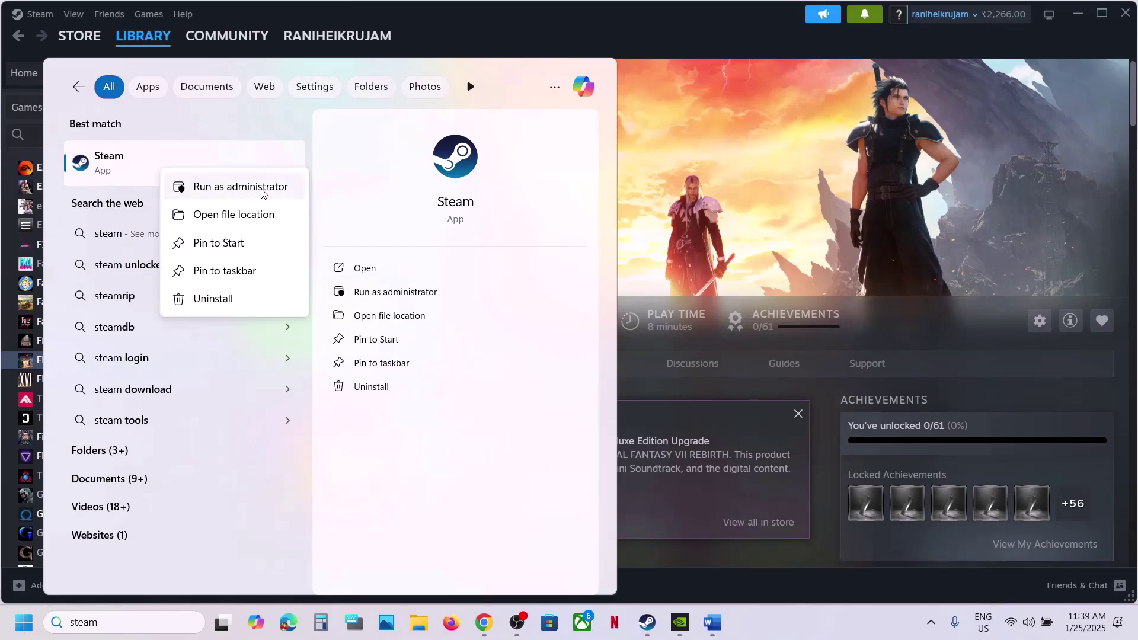
pyautogui.click(716, 190)
# Return to the Word guide and highlight the Step 10 text about closing MSI Afterburner, rivatuner and all overclocking applications.
pyautogui.click(713, 622)
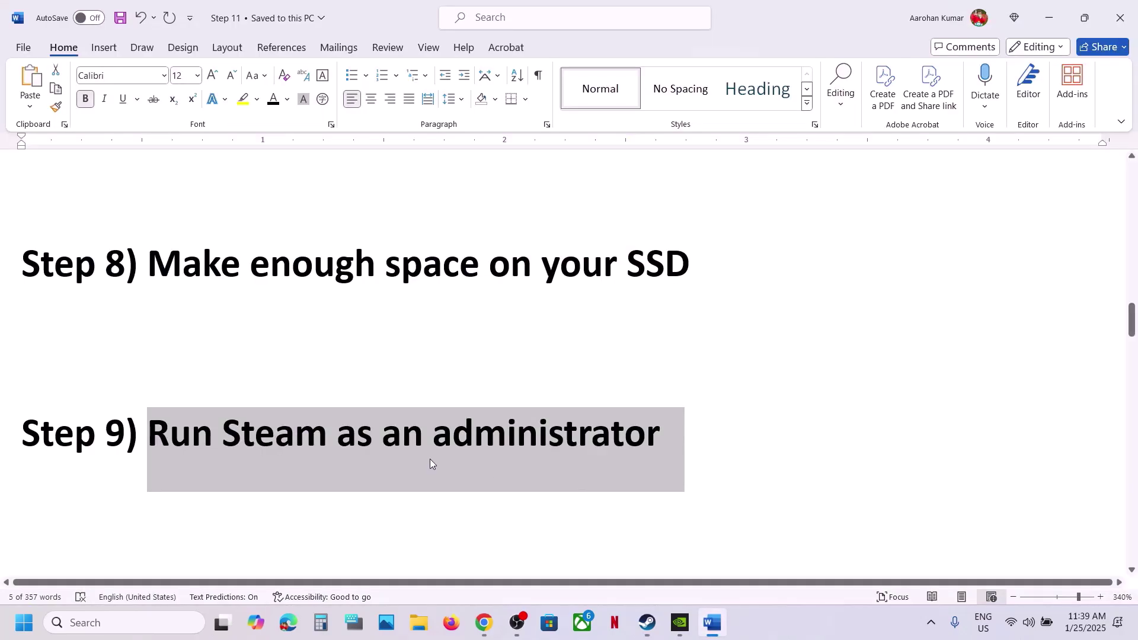
pyautogui.scroll(-4, 433, 463)
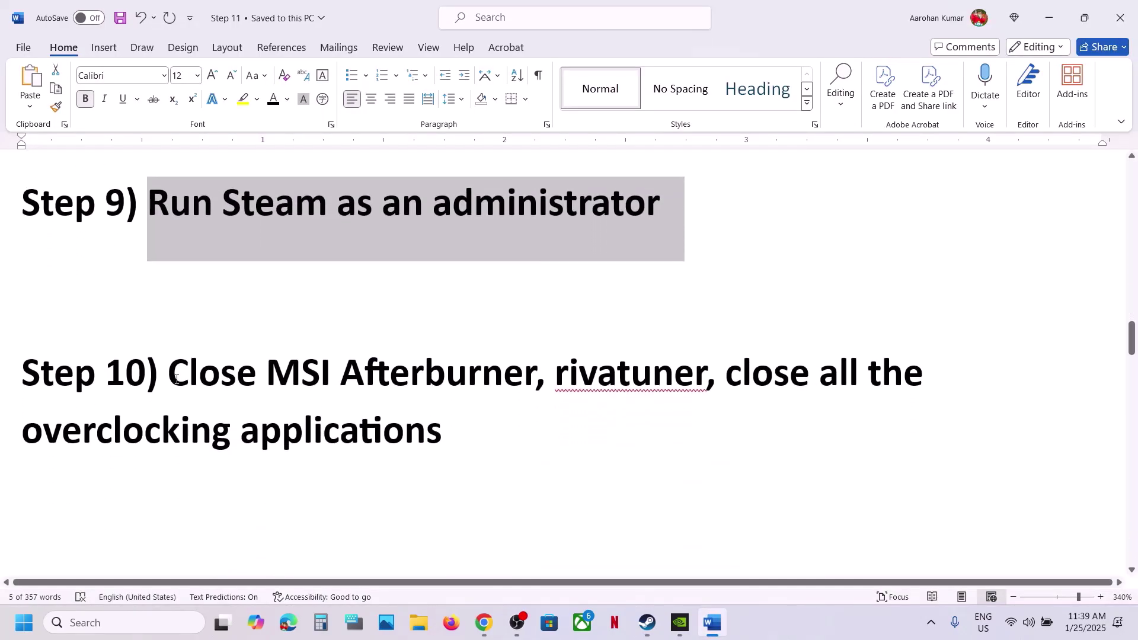
pyautogui.moveTo(176, 379); pyautogui.dragTo(705, 375)
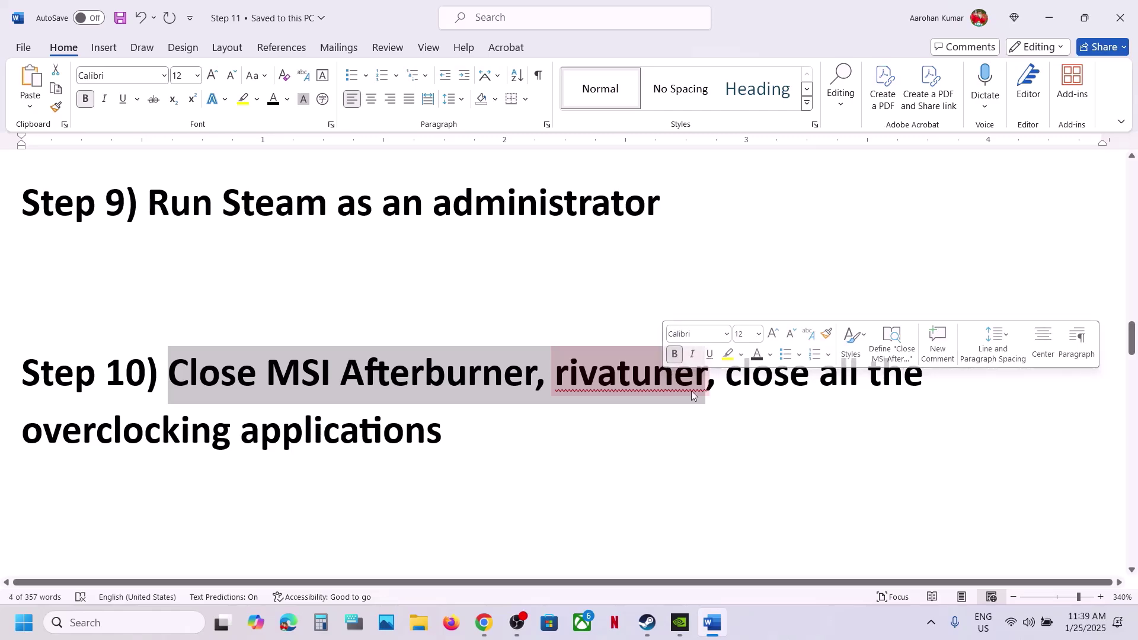
pyautogui.moveTo(55, 434); pyautogui.dragTo(491, 432)
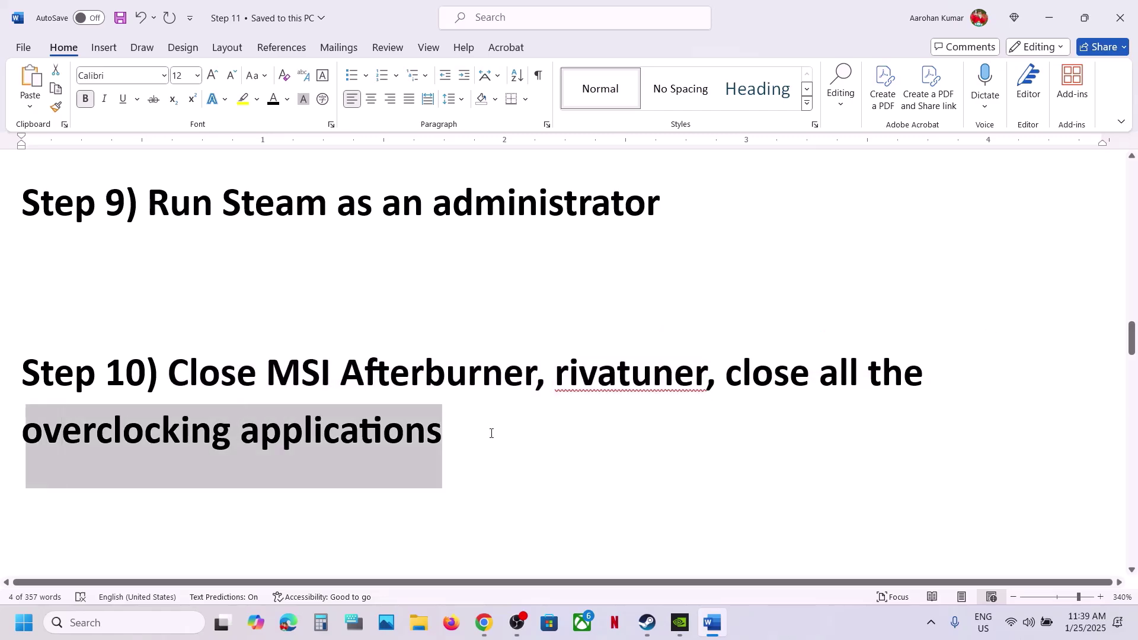
pyautogui.moveTo(169, 370); pyautogui.dragTo(496, 413)
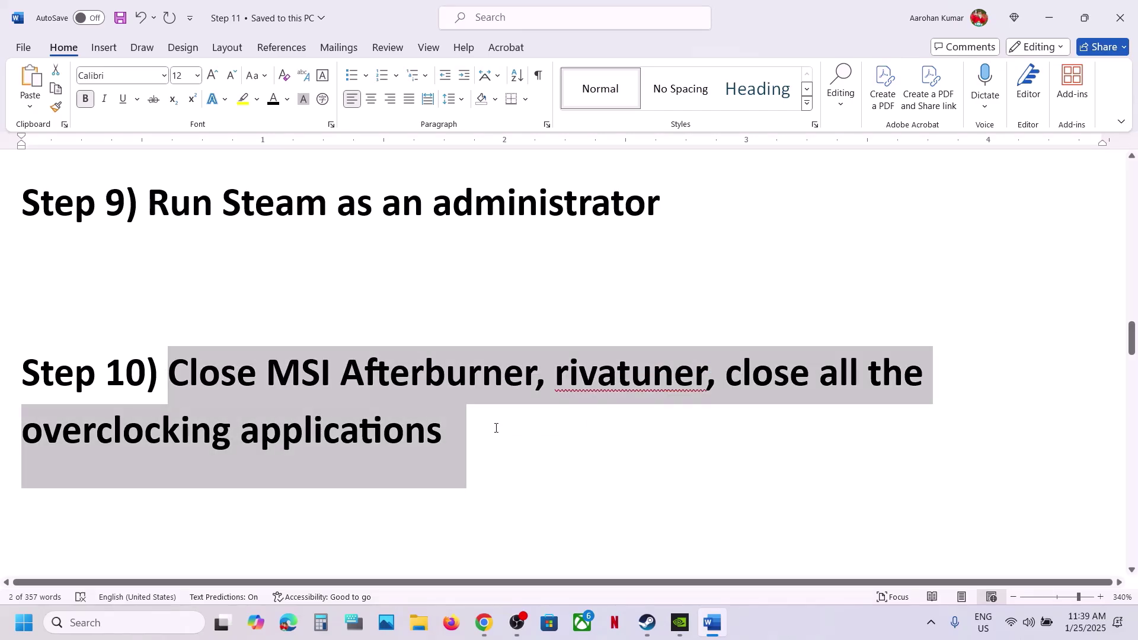
pyautogui.click(496, 429)
# Highlight the Step 11 text about renaming or deleting the save game files, including the note on losing game progress.
pyautogui.scroll(-3, 496, 427)
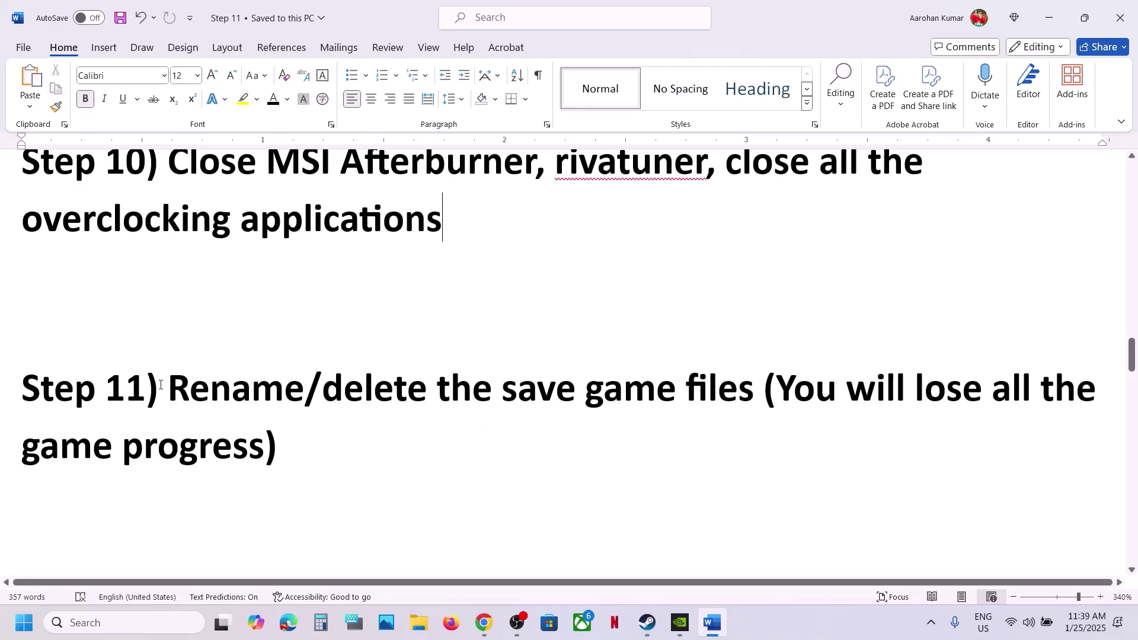
pyautogui.moveTo(174, 384); pyautogui.dragTo(728, 407)
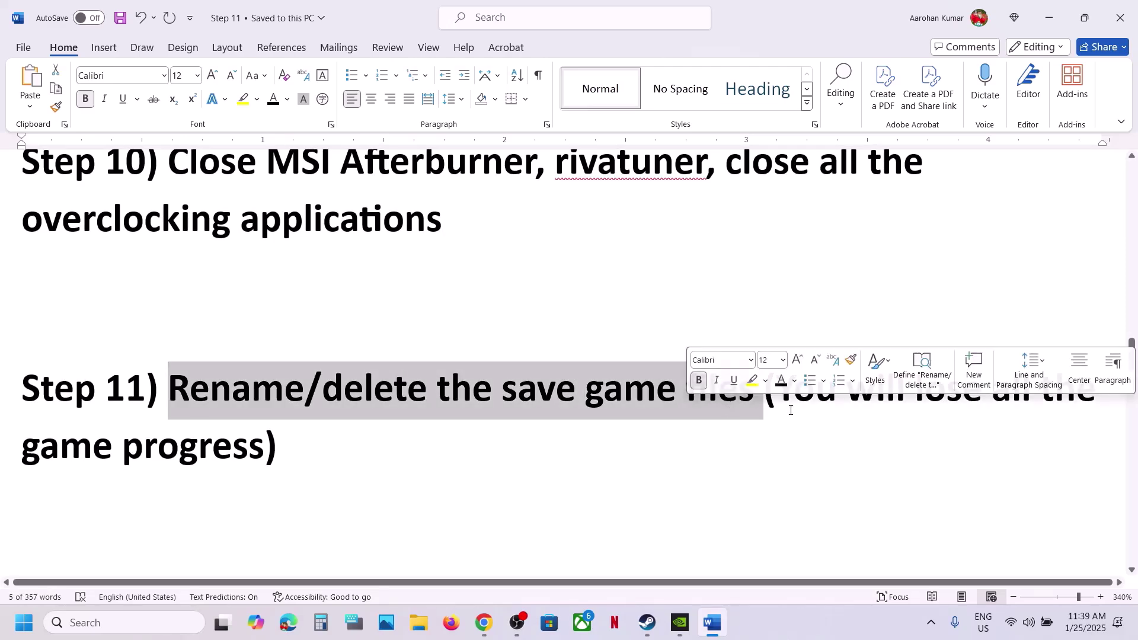
pyautogui.moveTo(778, 392); pyautogui.dragTo(249, 446)
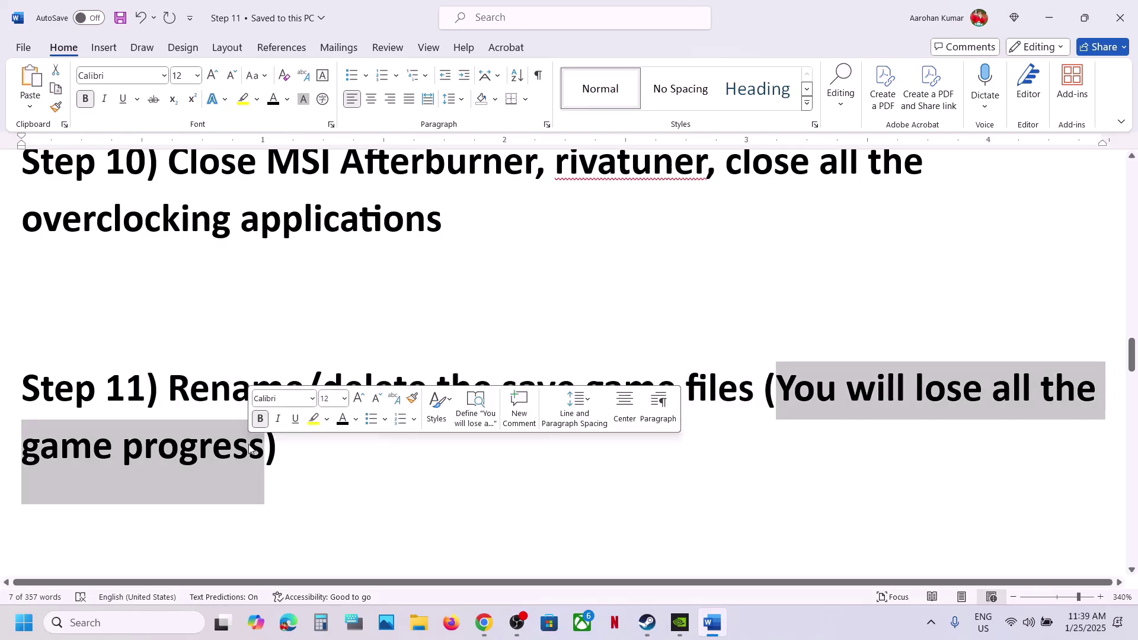
# Open the My Games folder in Documents with File Explorer and select the FINAL FANTASY VII REBIRTH folder.
pyautogui.click(418, 623)
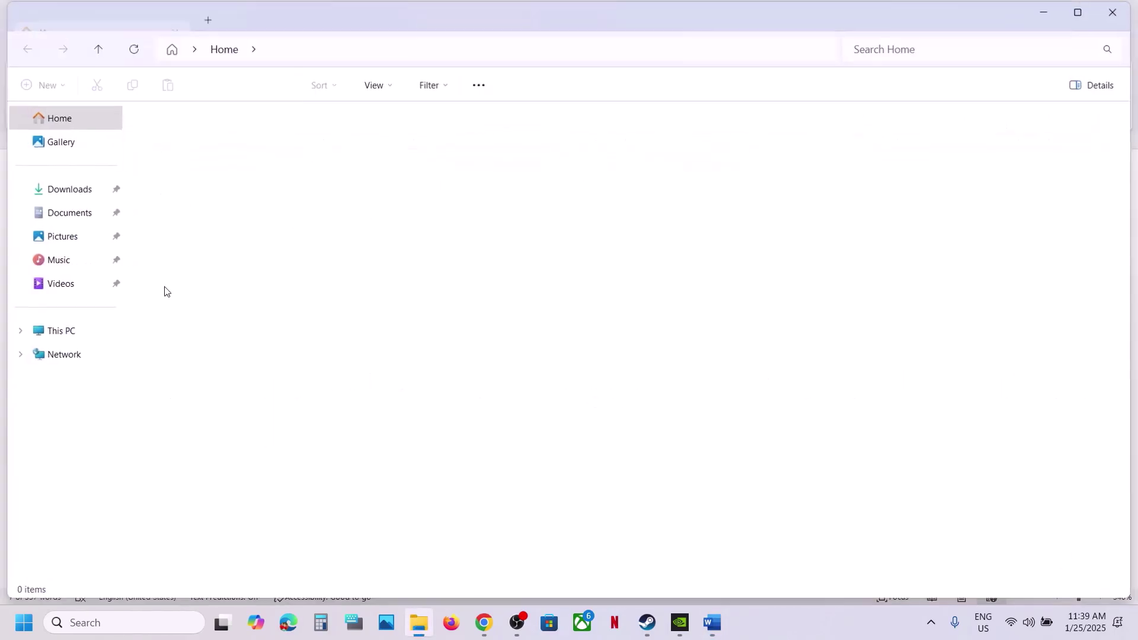
pyautogui.click(73, 220)
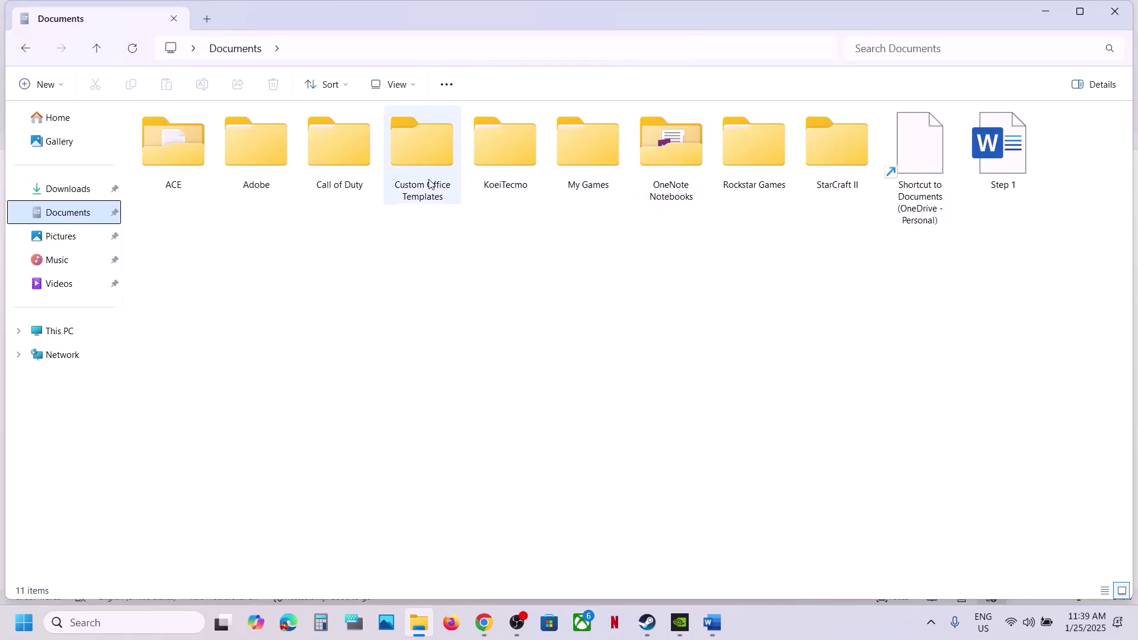
pyautogui.doubleClick(599, 167)
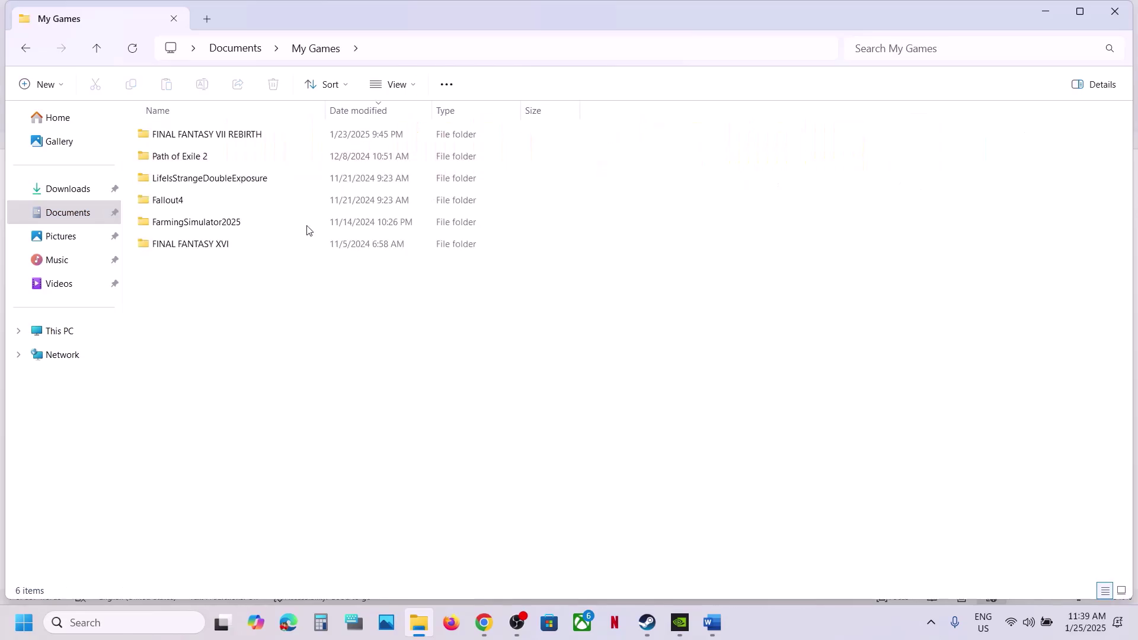
pyautogui.click(226, 138)
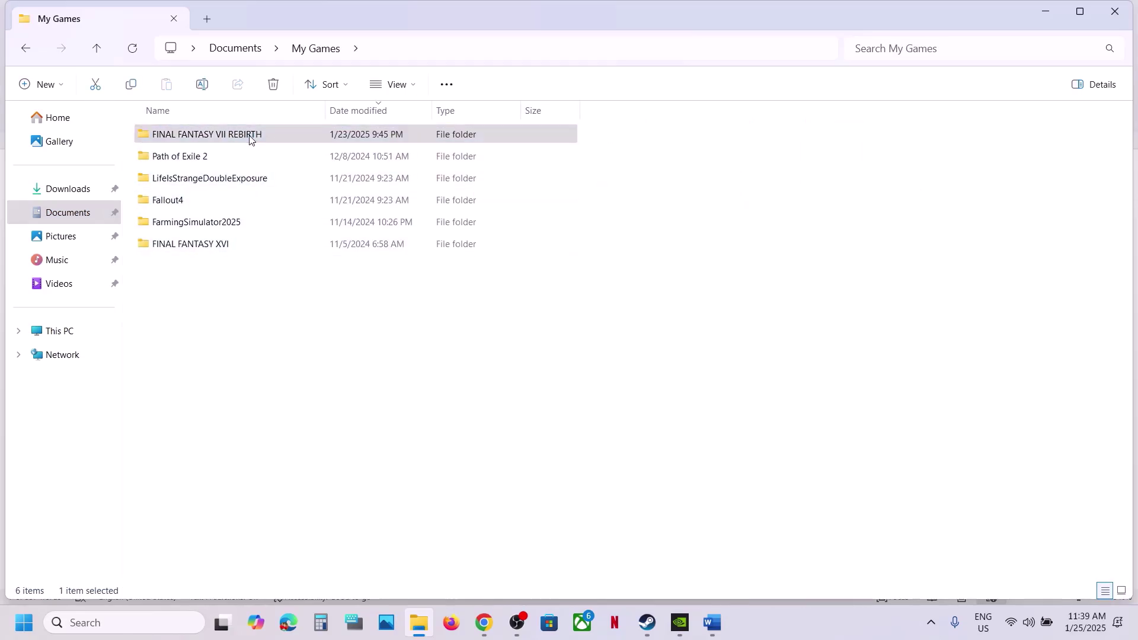
pyautogui.rightClick(251, 139)
pyautogui.click(364, 157)
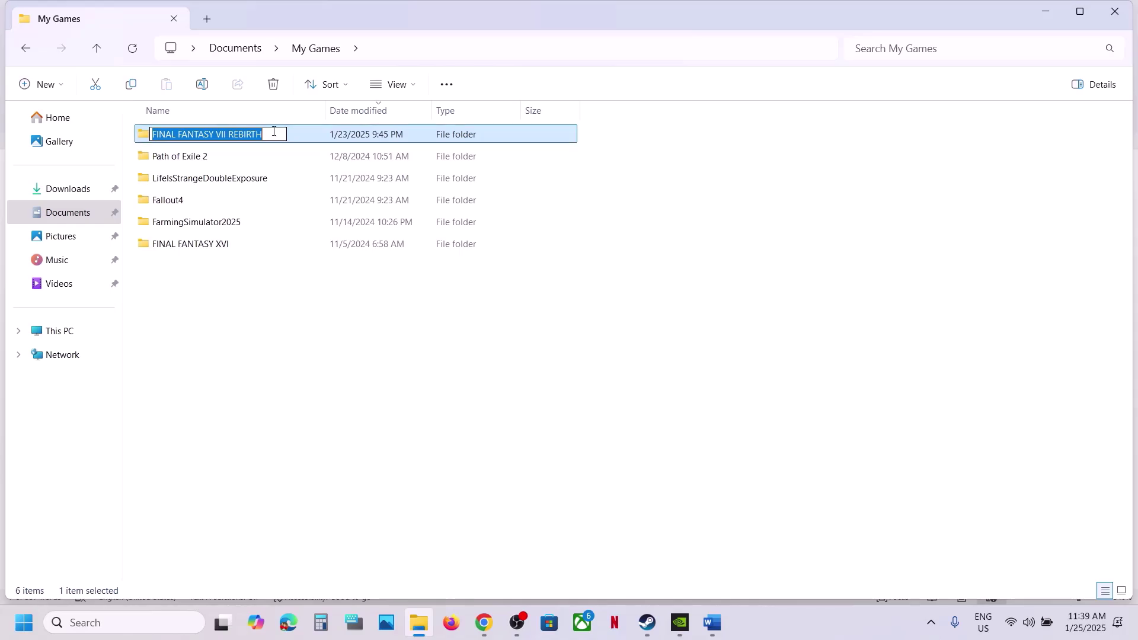
pyautogui.click(323, 342)
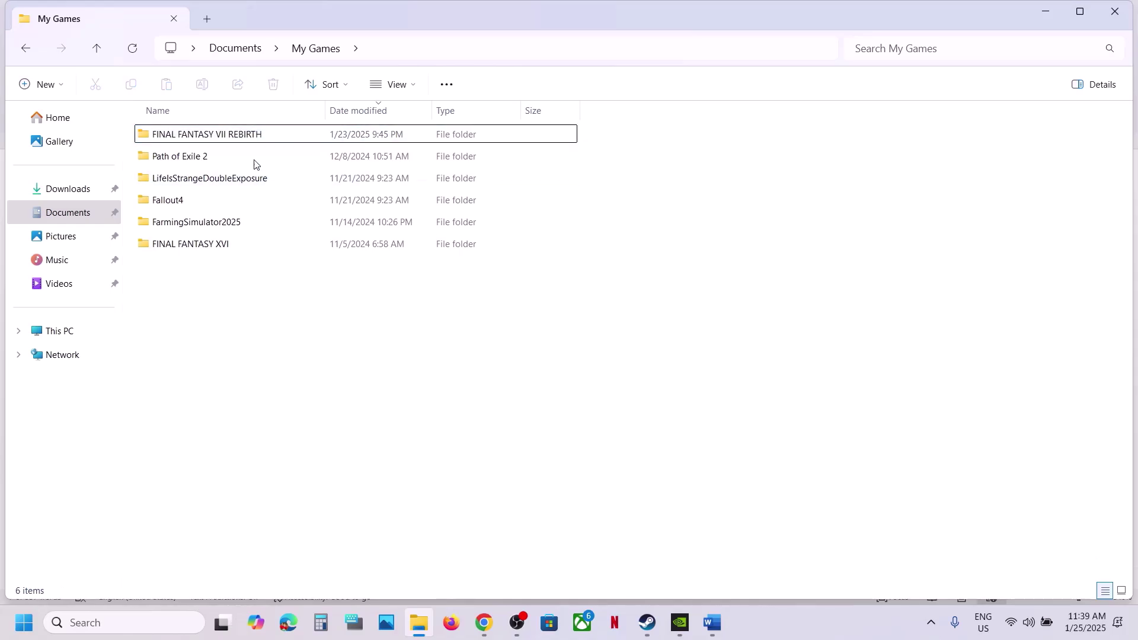
pyautogui.rightClick(247, 139)
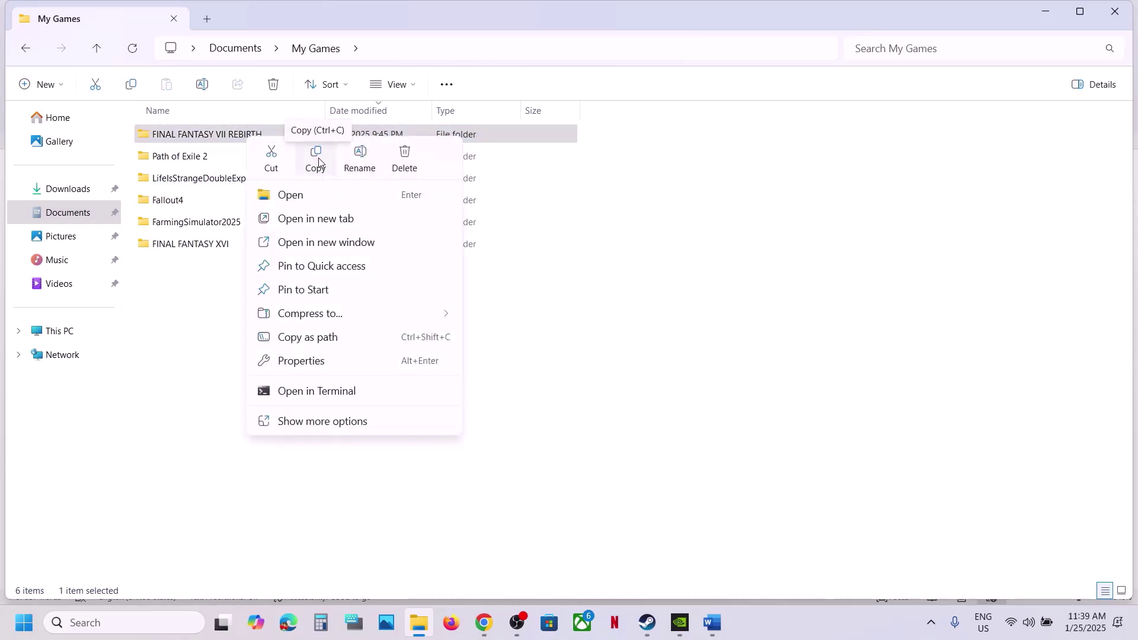
pyautogui.click(182, 332)
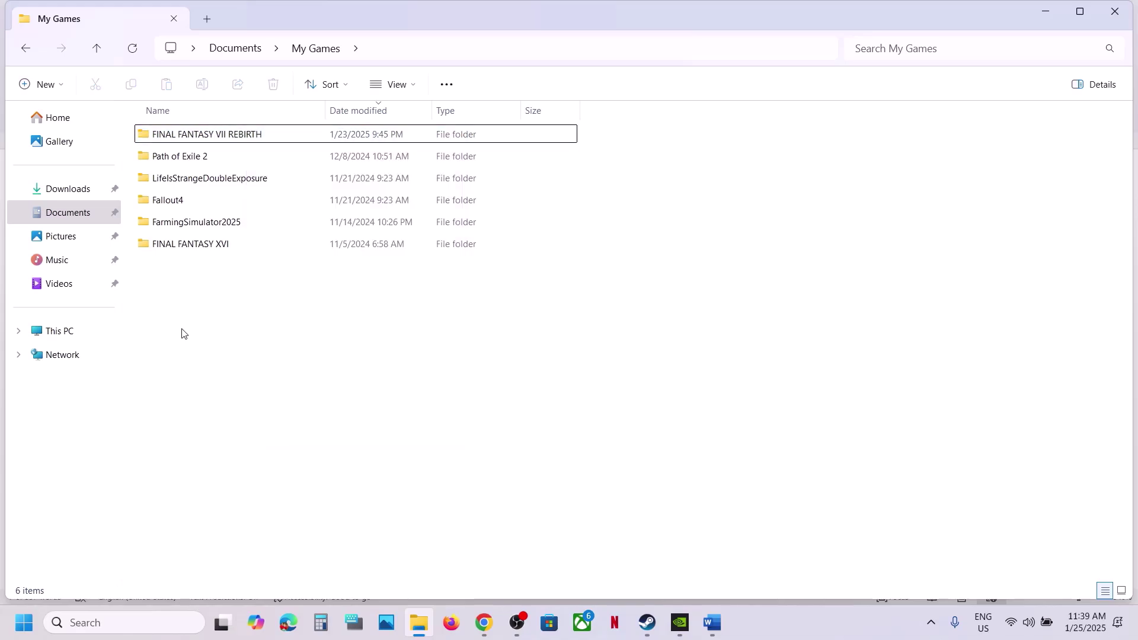
# Rename the FINAL FANTASY VII REBIRTH folder as FINAL FANTASY VII REBIRTH.old.
pyautogui.click(259, 139)
pyautogui.rightClick(259, 138)
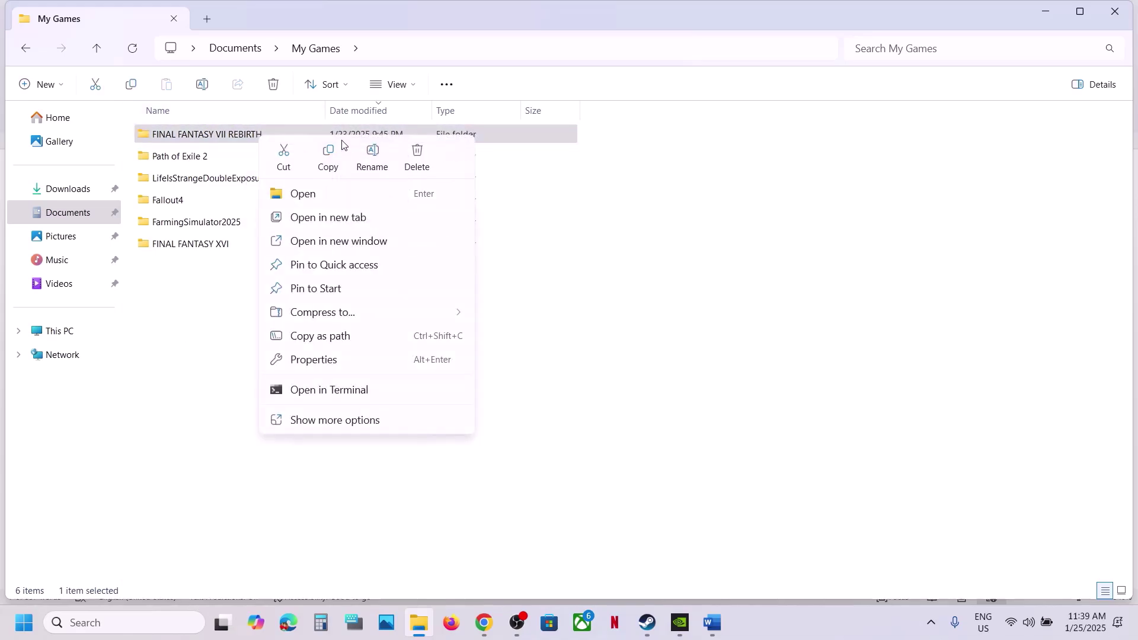
pyautogui.click(370, 152)
pyautogui.click(271, 135)
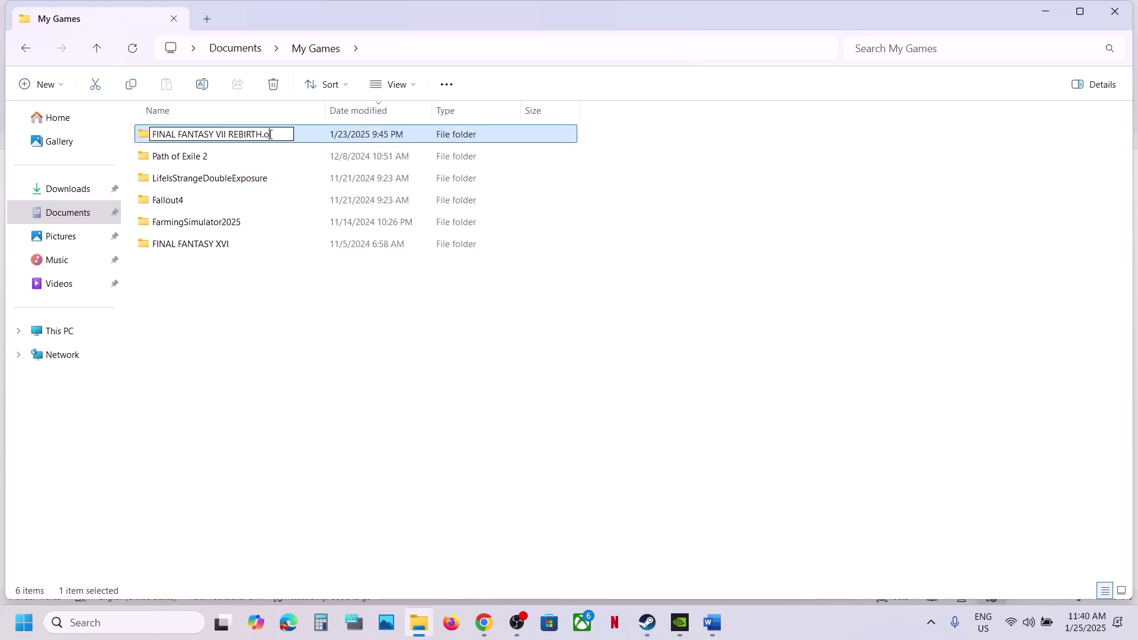
pyautogui.write('.old')
pyautogui.click(275, 297)
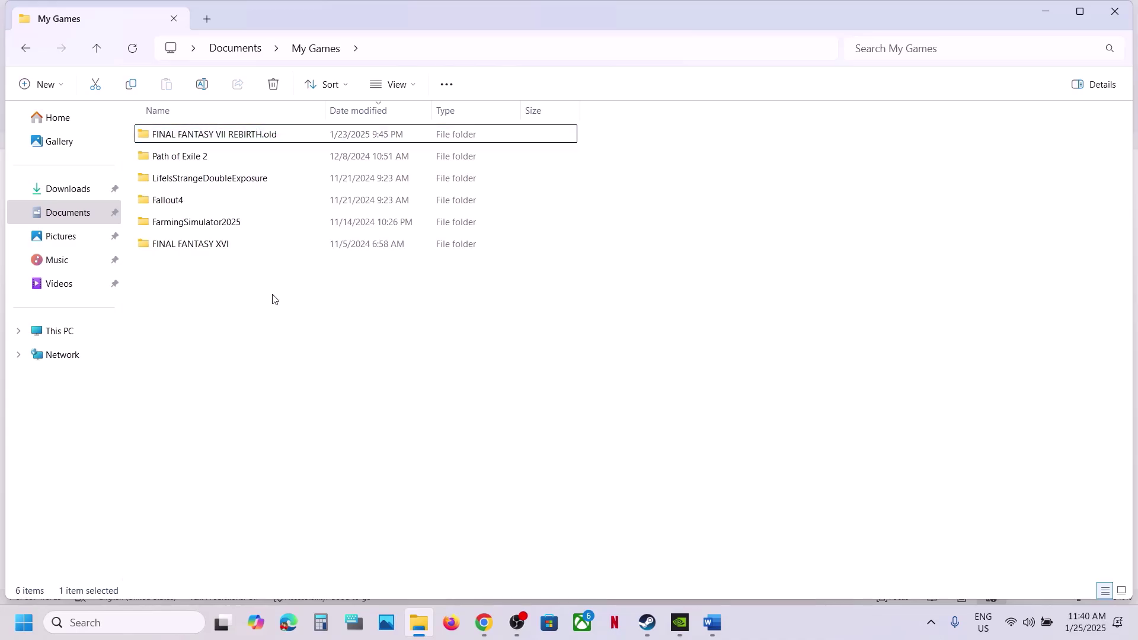
# Show the Delete option for the FINAL FANTASY VII REBIRTH.old folder without using it, and bring up the game's library page in Steam.
pyautogui.rightClick(257, 135)
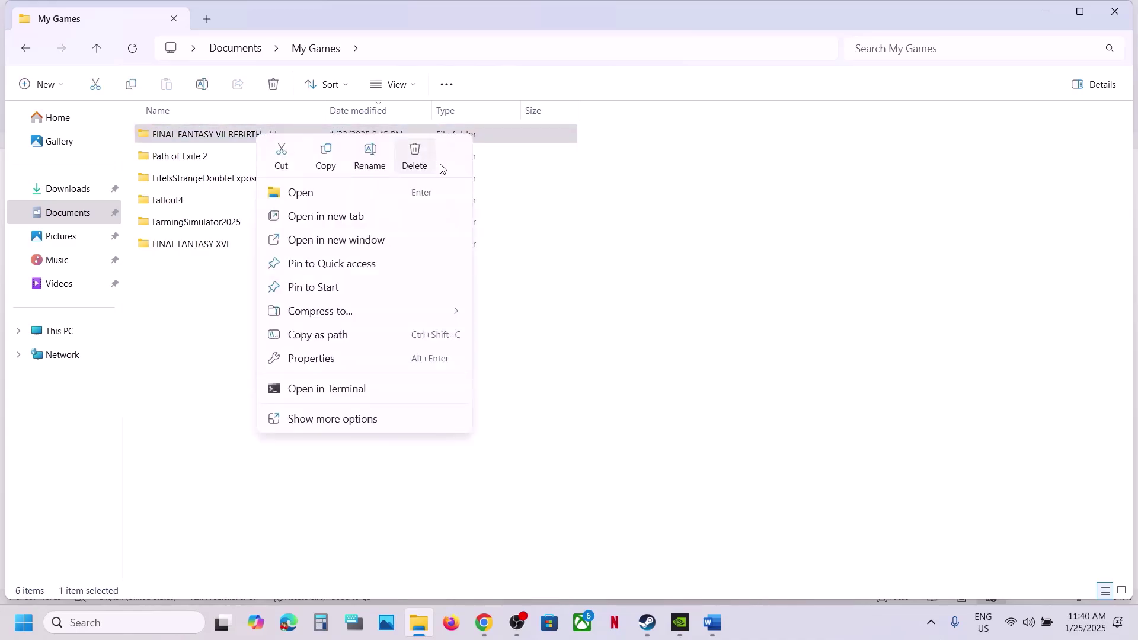
pyautogui.click(554, 417)
pyautogui.click(557, 418)
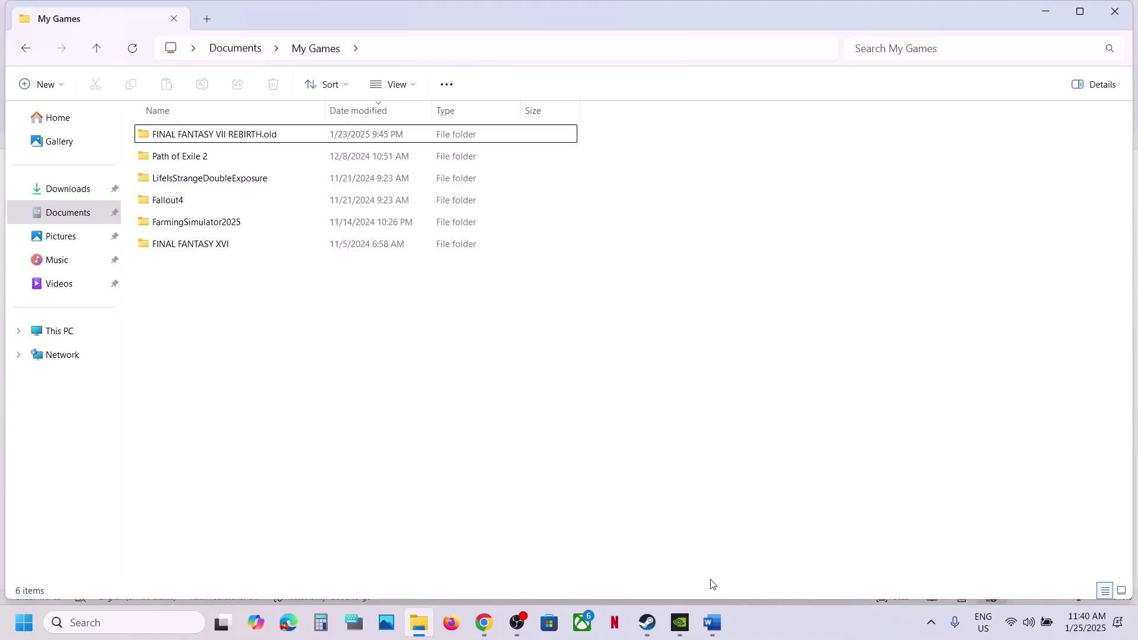
pyautogui.click(655, 629)
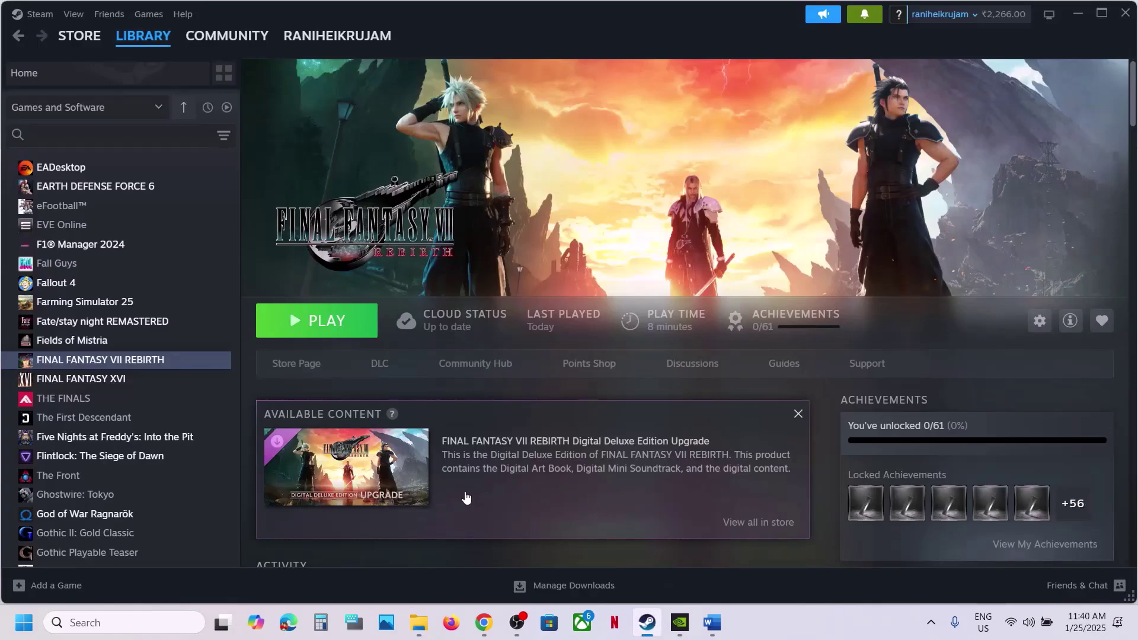
# Return to the Word guide and highlight the Step 12 text about AMD users installing optional driver 25.1.1.
pyautogui.click(712, 623)
pyautogui.scroll(-3, 452, 433)
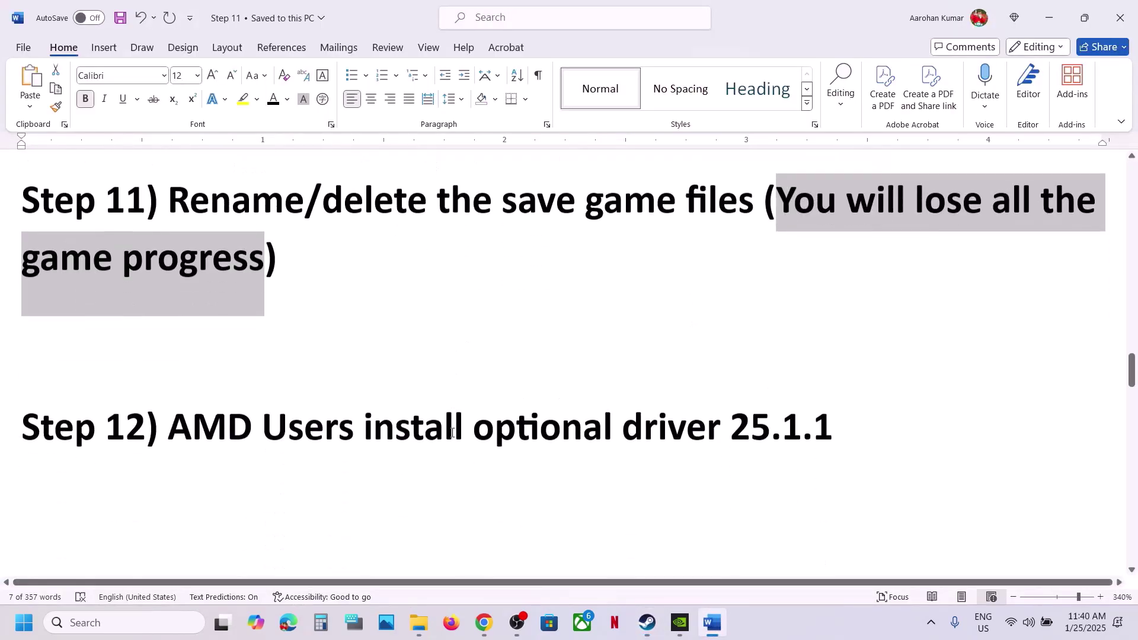
pyautogui.moveTo(193, 409); pyautogui.dragTo(855, 398)
pyautogui.click(852, 400)
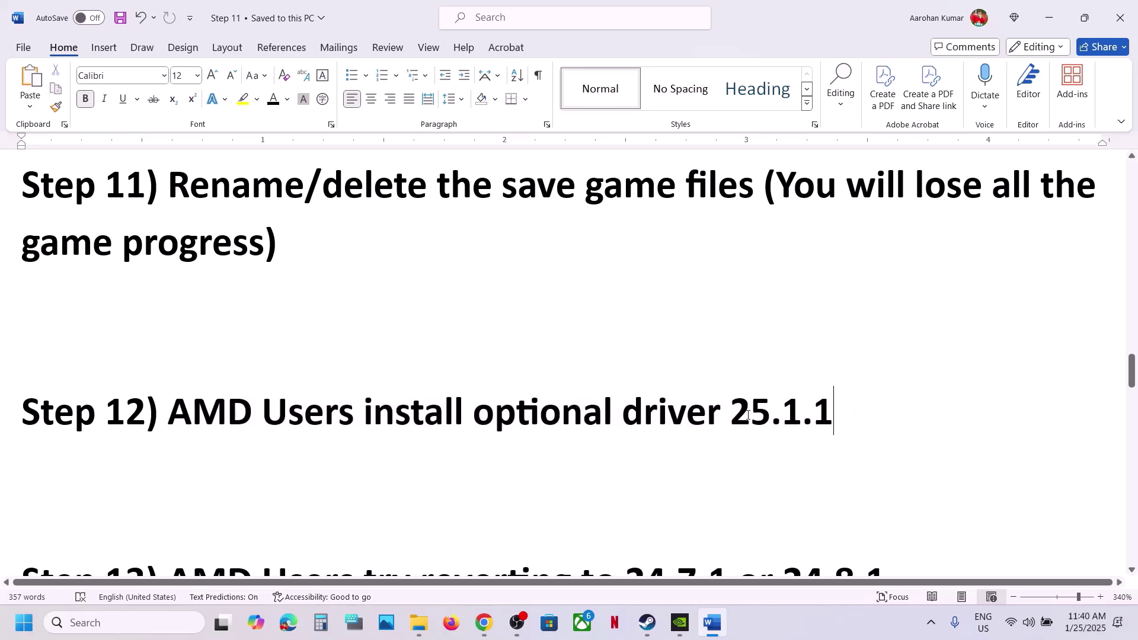
pyautogui.moveTo(848, 416); pyautogui.dragTo(262, 415)
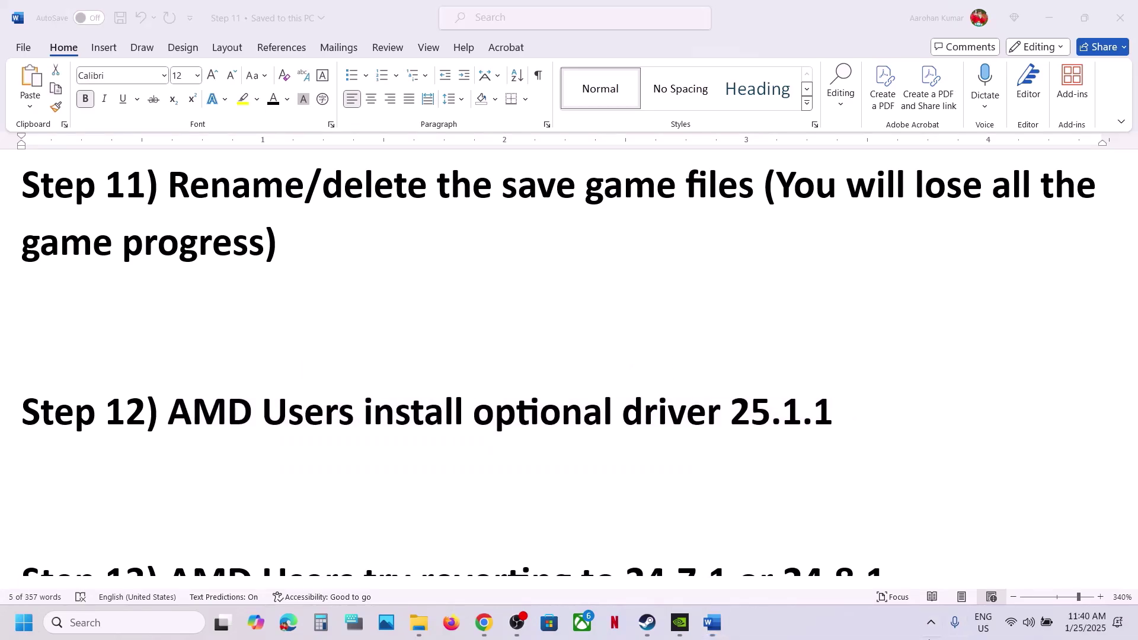
pyautogui.click(931, 623)
pyautogui.click(783, 631)
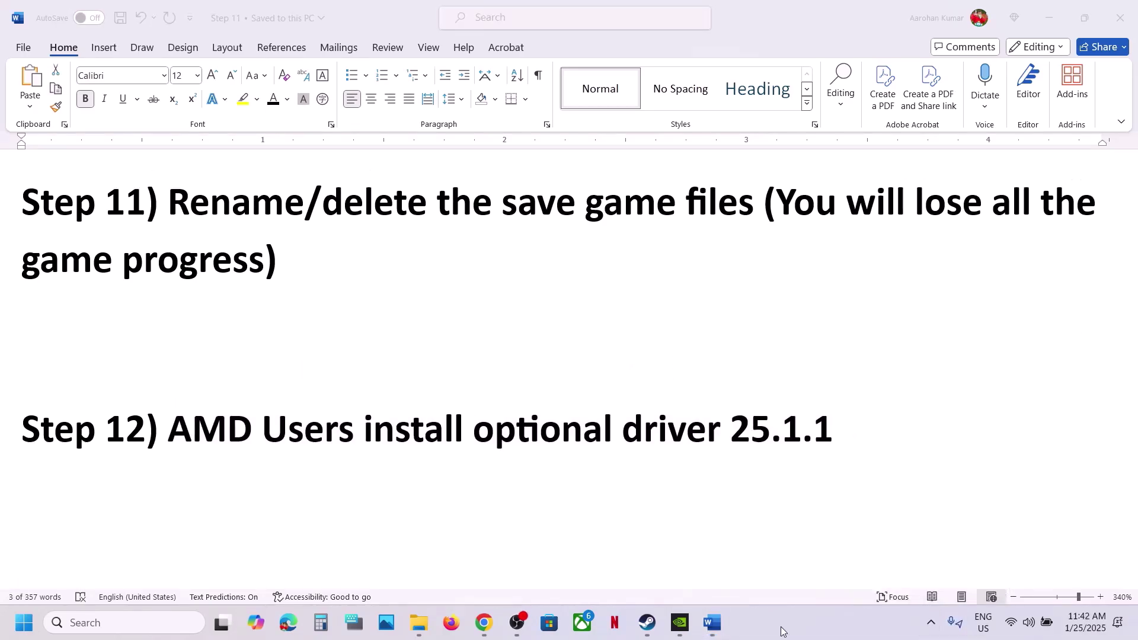
# Open AMD's Adrenalin Edition 25.1.1 release notes in Chrome and highlight the FINAL FANTASY VII REBIRTH support entry and the Optional Update download heading.
pyautogui.click(474, 626)
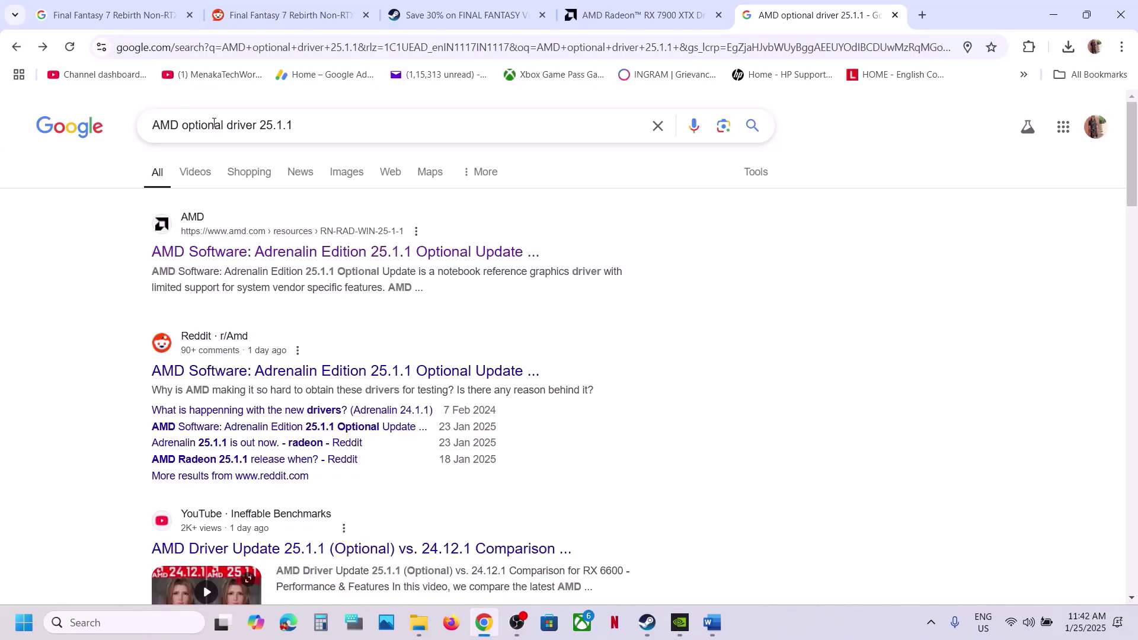
pyautogui.click(290, 252)
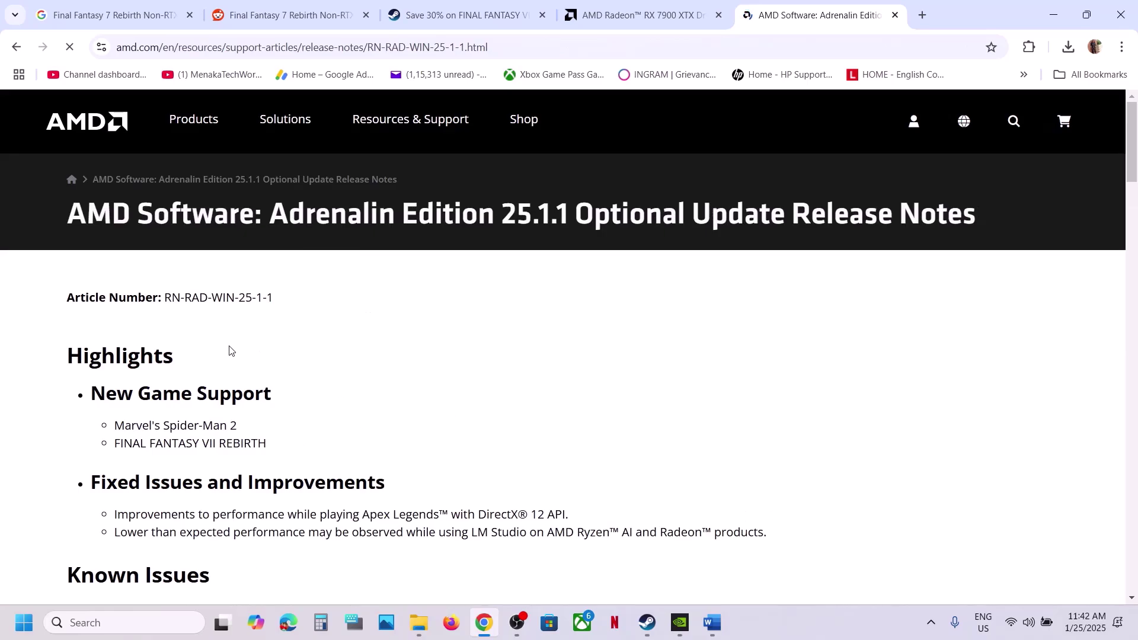
pyautogui.scroll(-1, 152, 362)
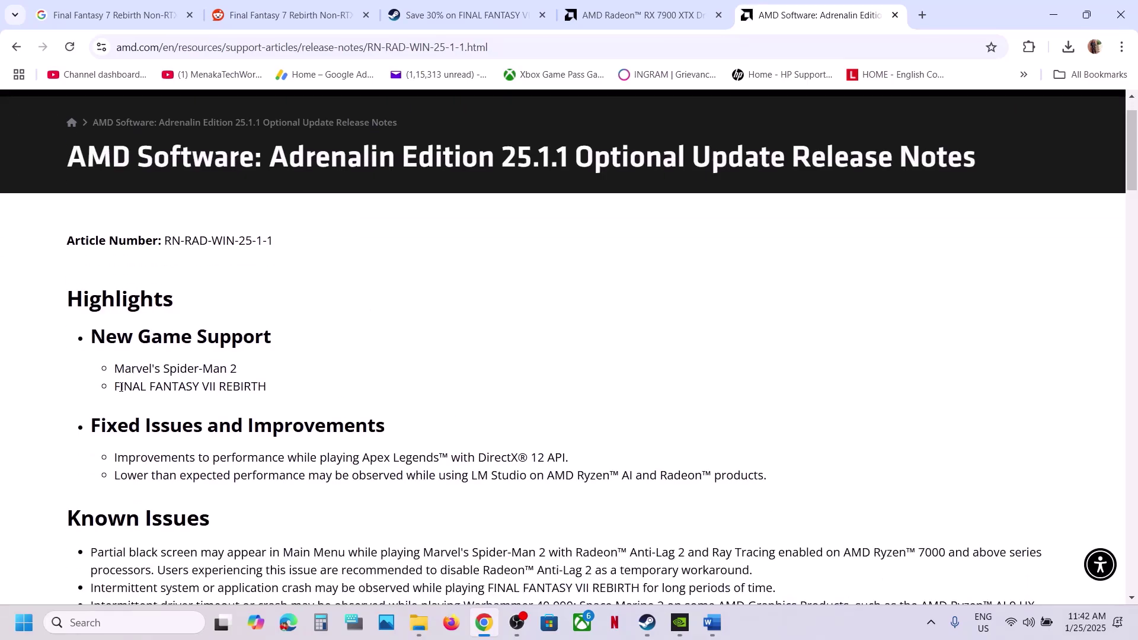
pyautogui.moveTo(154, 387); pyautogui.dragTo(267, 382)
pyautogui.scroll(-10, 281, 386)
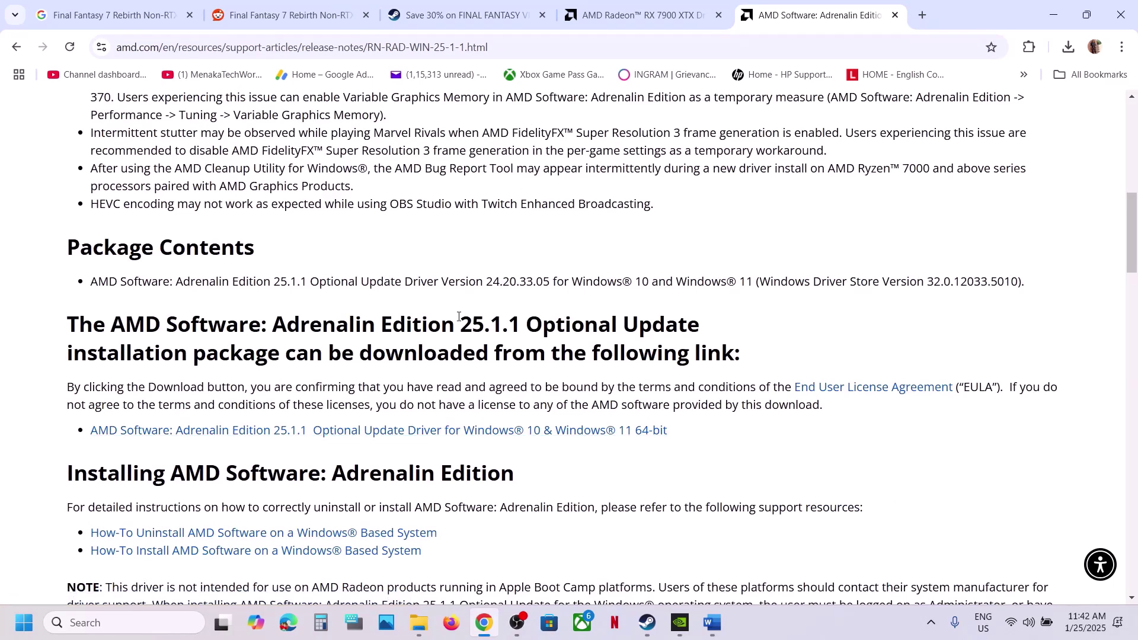
pyautogui.moveTo(528, 323); pyautogui.dragTo(682, 324)
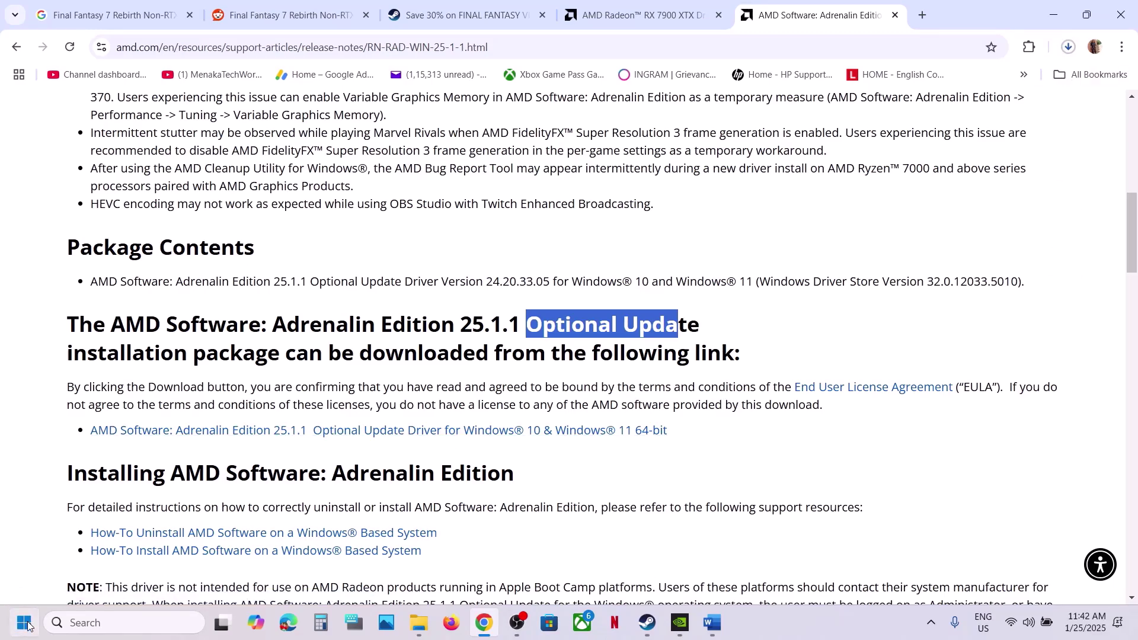
# Show the Windows Restart option among the power choices, and dismiss it without restarting.
pyautogui.click(24, 623)
pyautogui.click(431, 572)
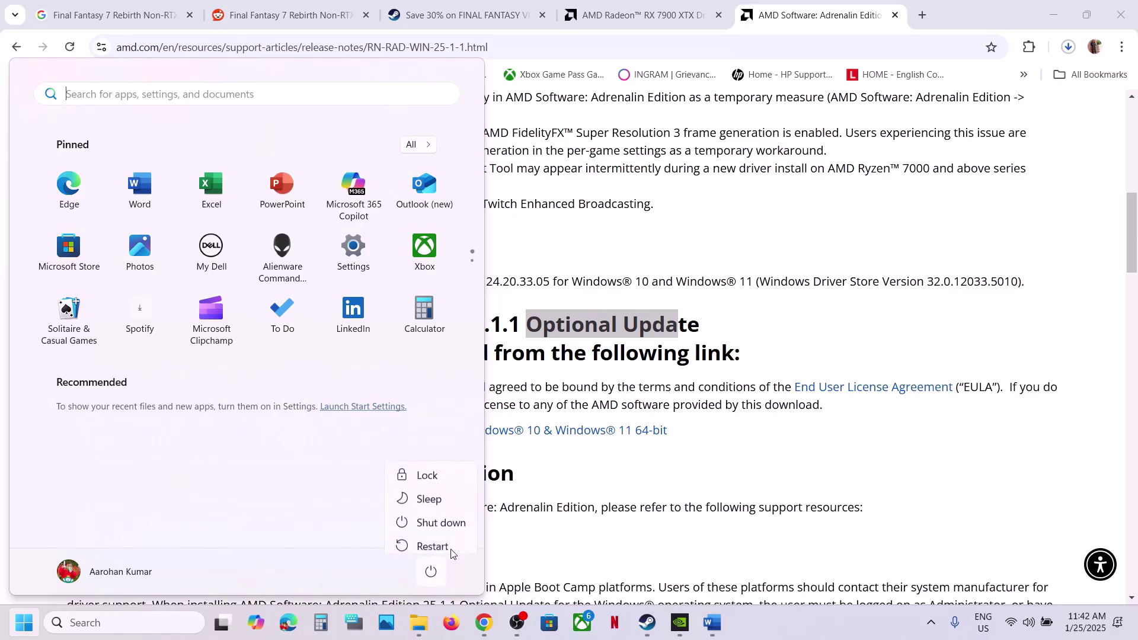
pyautogui.press('Escape')
pyautogui.press('Escape')
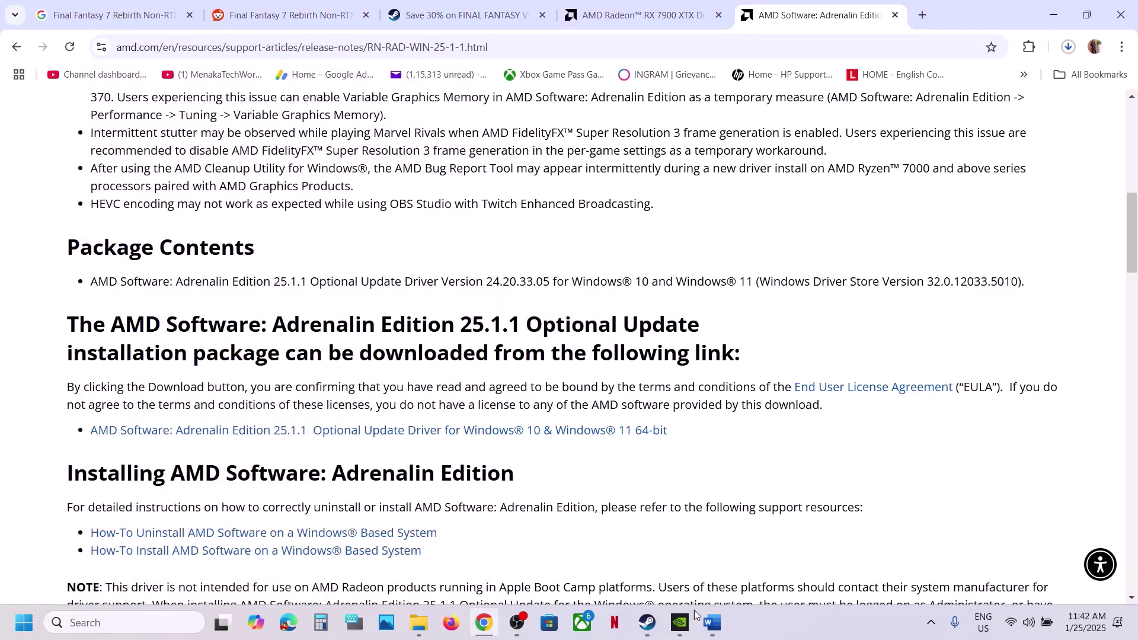
# Return to the Word guide and highlight the Step 13 text about AMD users reverting to 24.7.1 or 24.8.1.
pyautogui.click(663, 627)
pyautogui.click(712, 622)
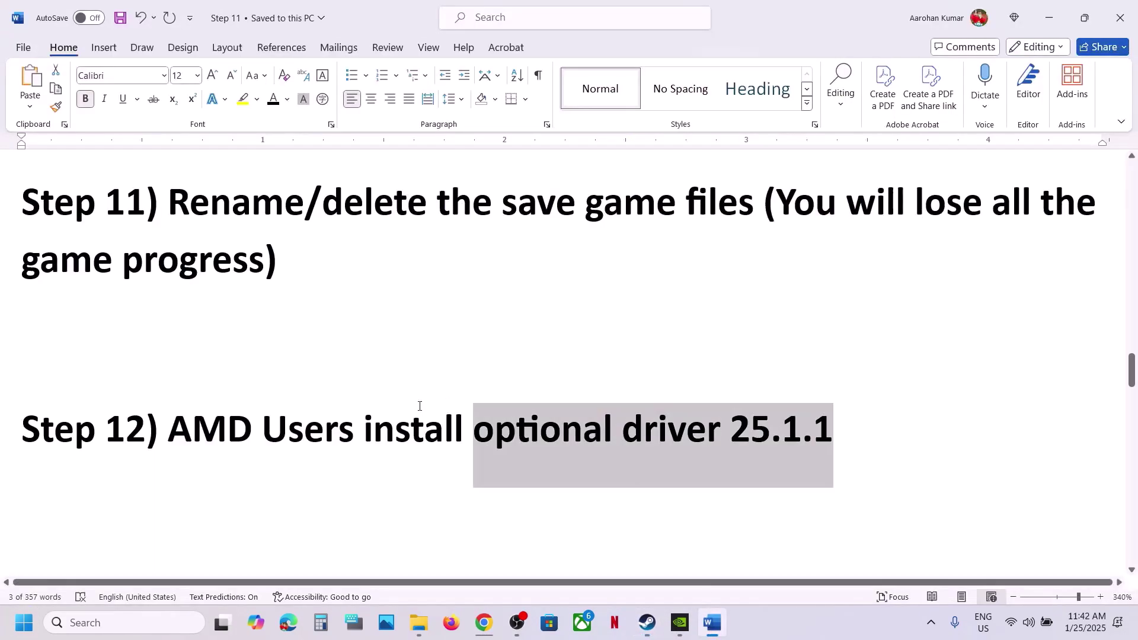
pyautogui.scroll(-4, 418, 409)
pyautogui.scroll(1, 348, 399)
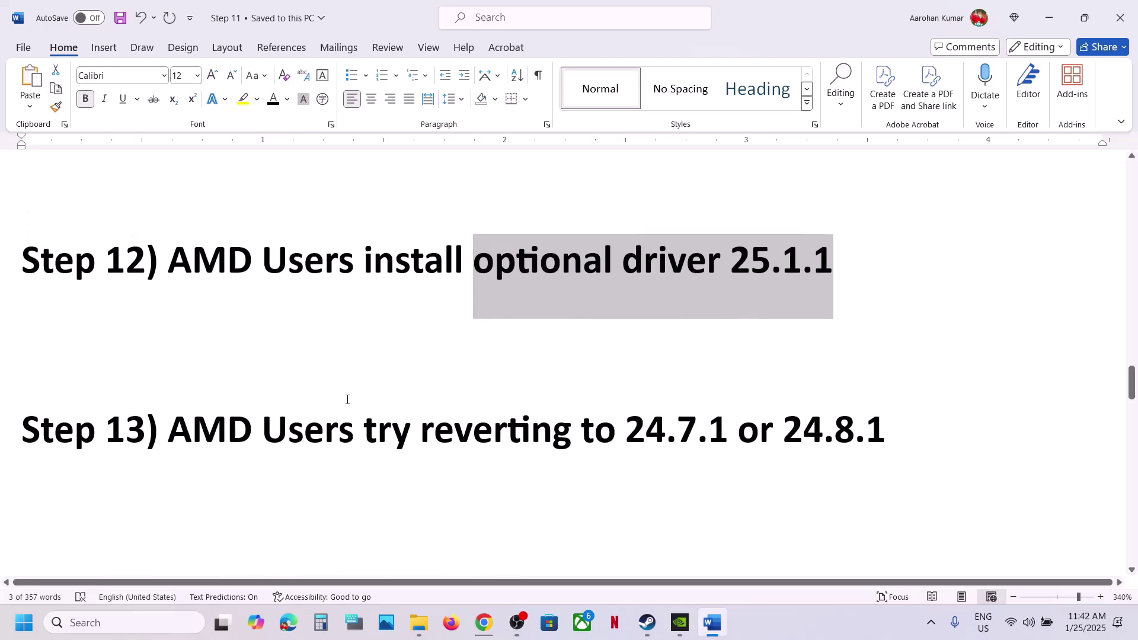
pyautogui.moveTo(180, 431); pyautogui.dragTo(890, 424)
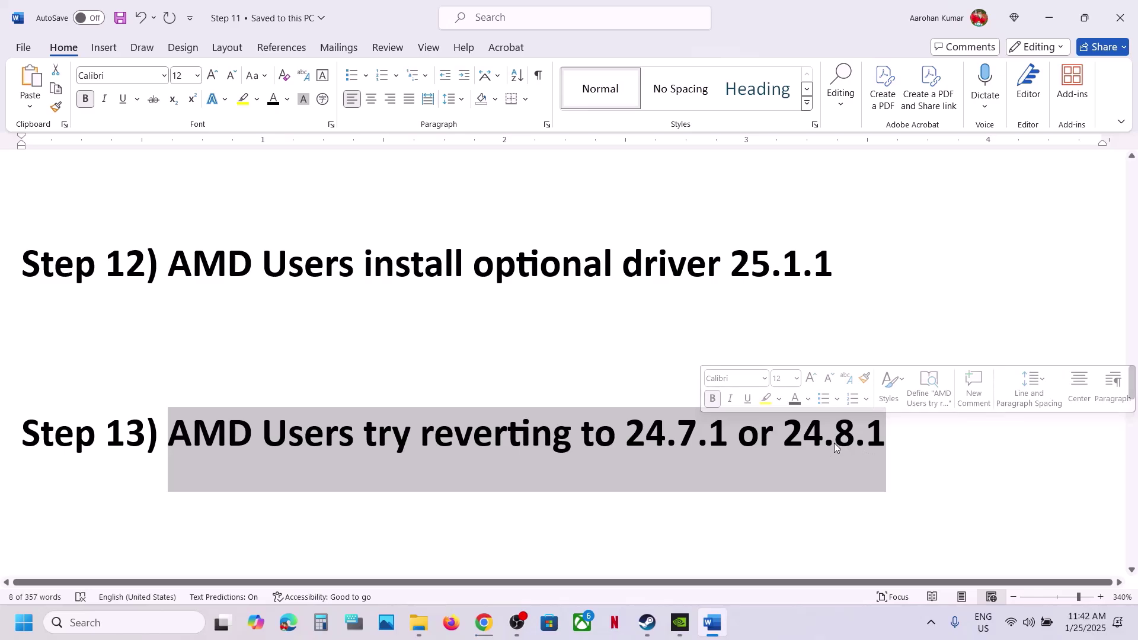
pyautogui.click(890, 442)
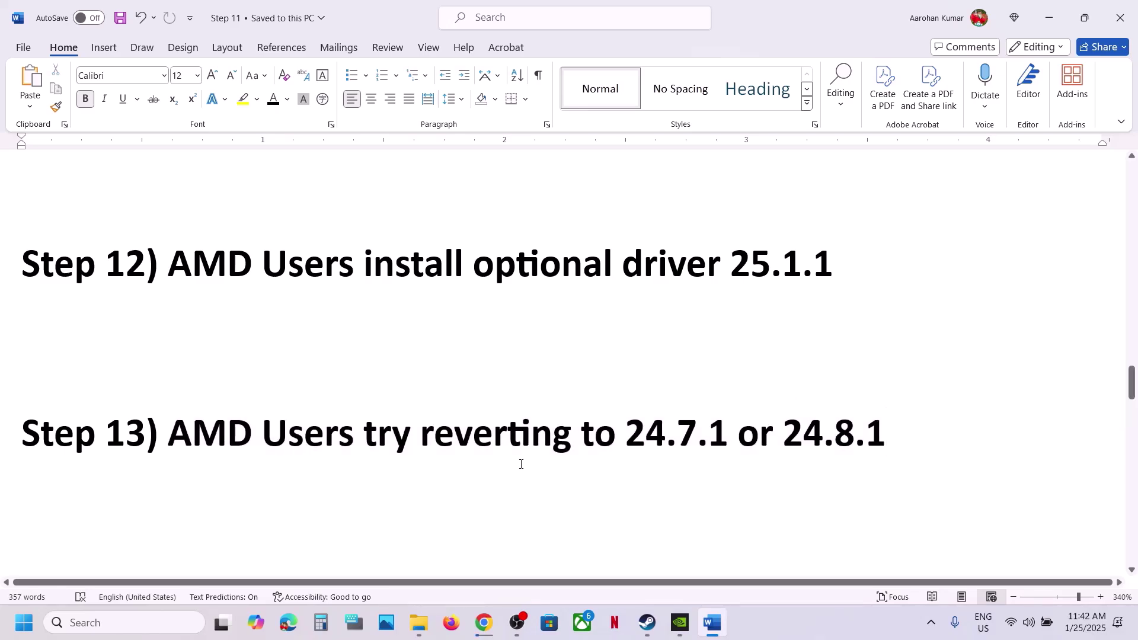
# Switch to Chrome and go back from the Radeon RX 7900 XTX driver page to AMD's product browsing page for drivers.
pyautogui.click(484, 622)
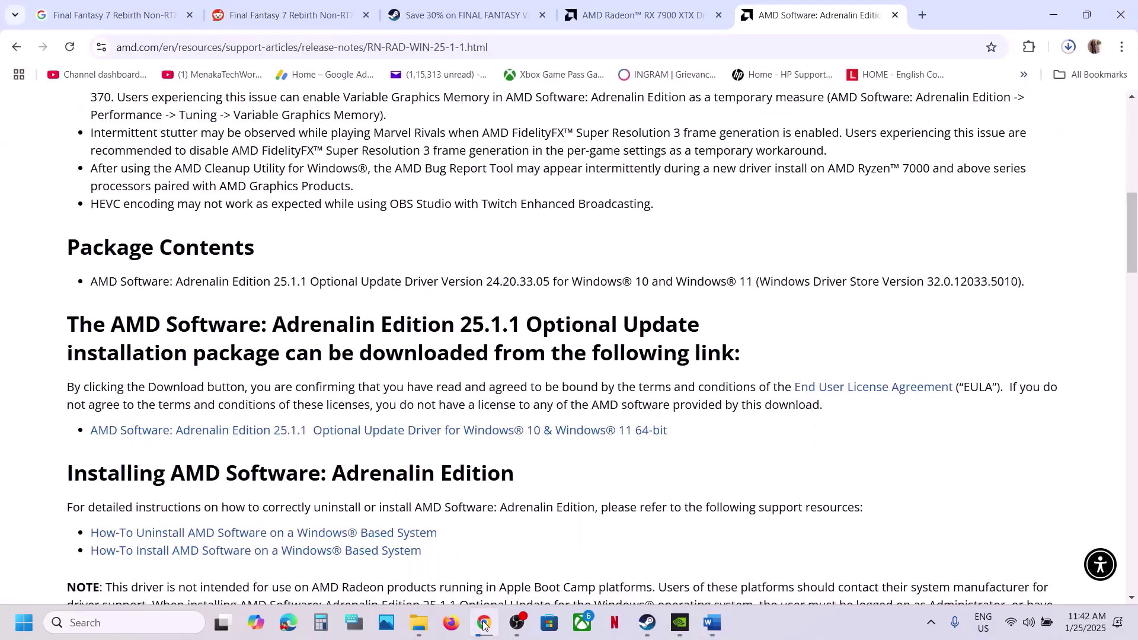
pyautogui.click(631, 13)
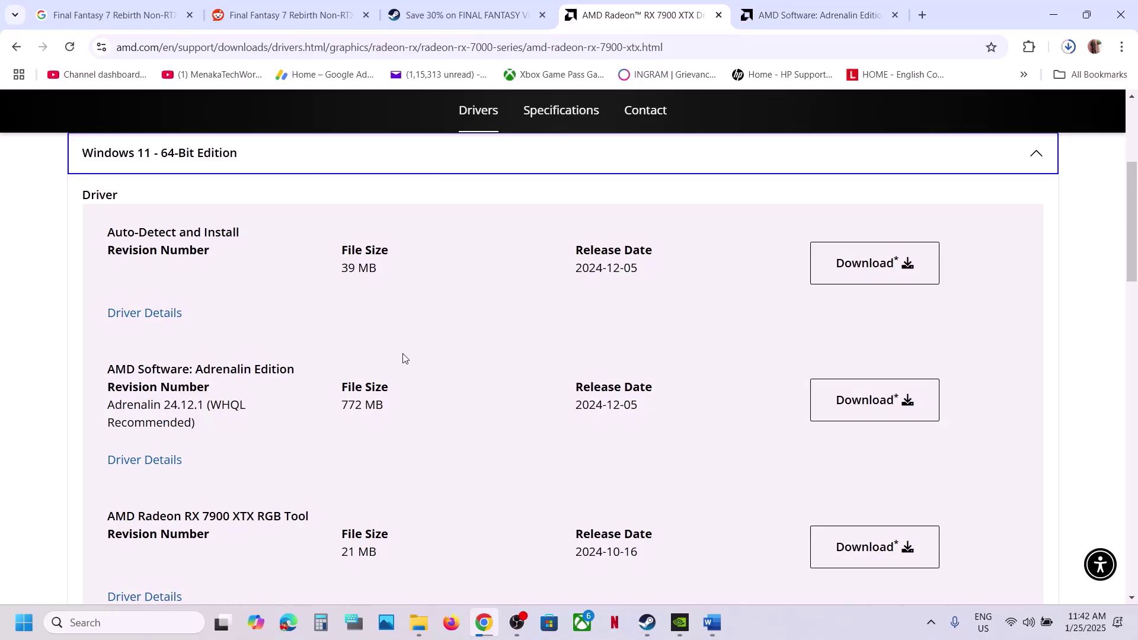
pyautogui.scroll(2, 403, 358)
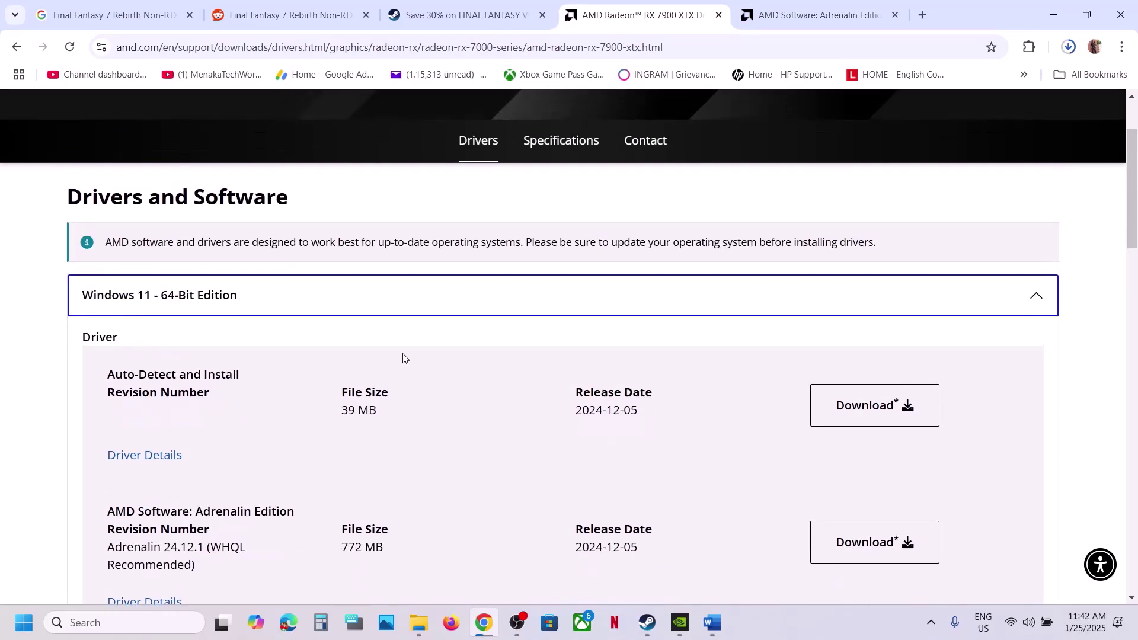
pyautogui.click(18, 47)
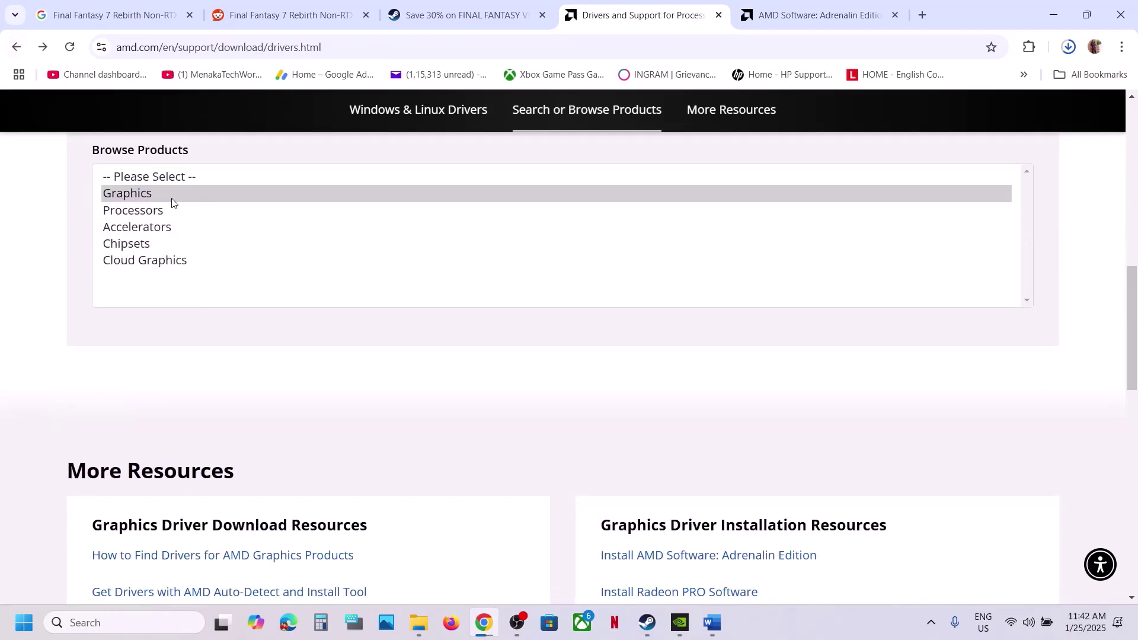
pyautogui.click(173, 198)
pyautogui.scroll(3, 168, 254)
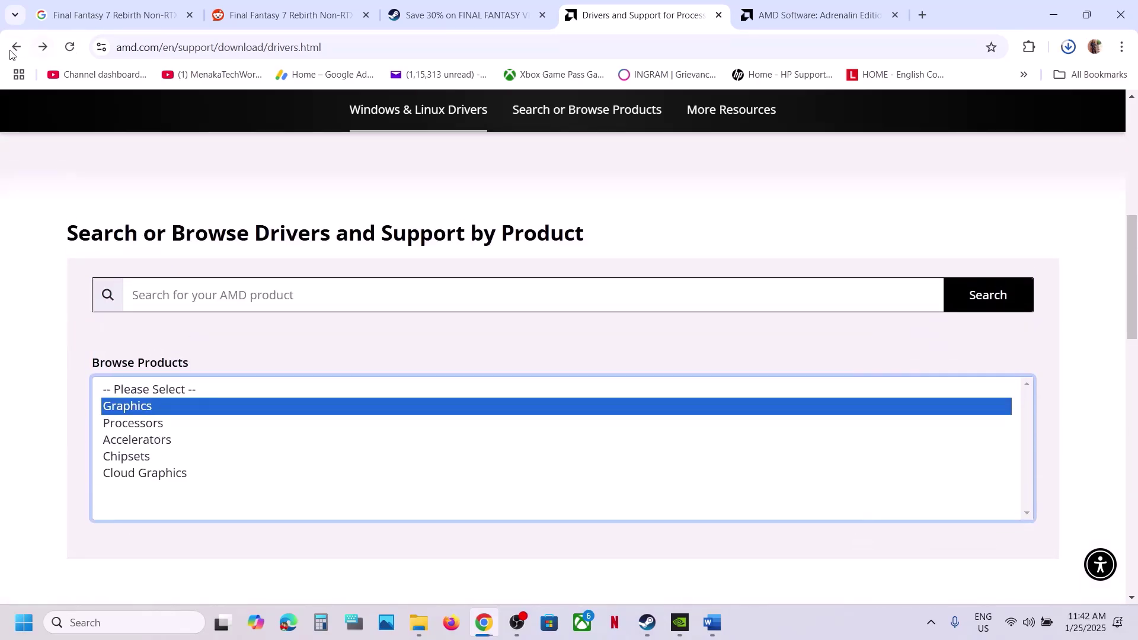
pyautogui.click(11, 51)
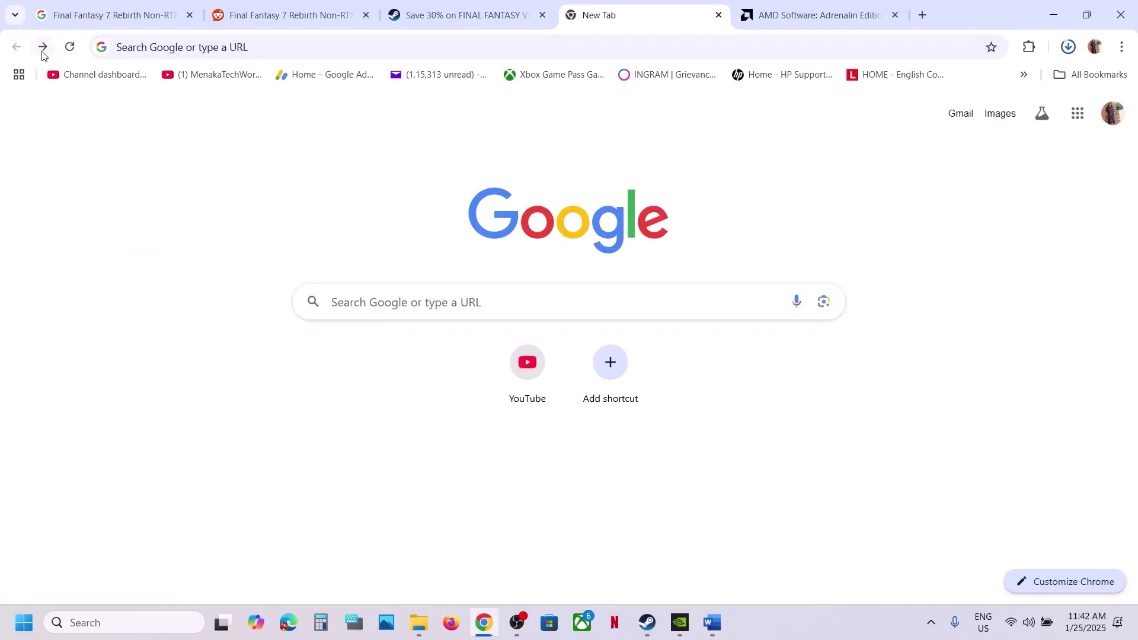
pyautogui.click(42, 52)
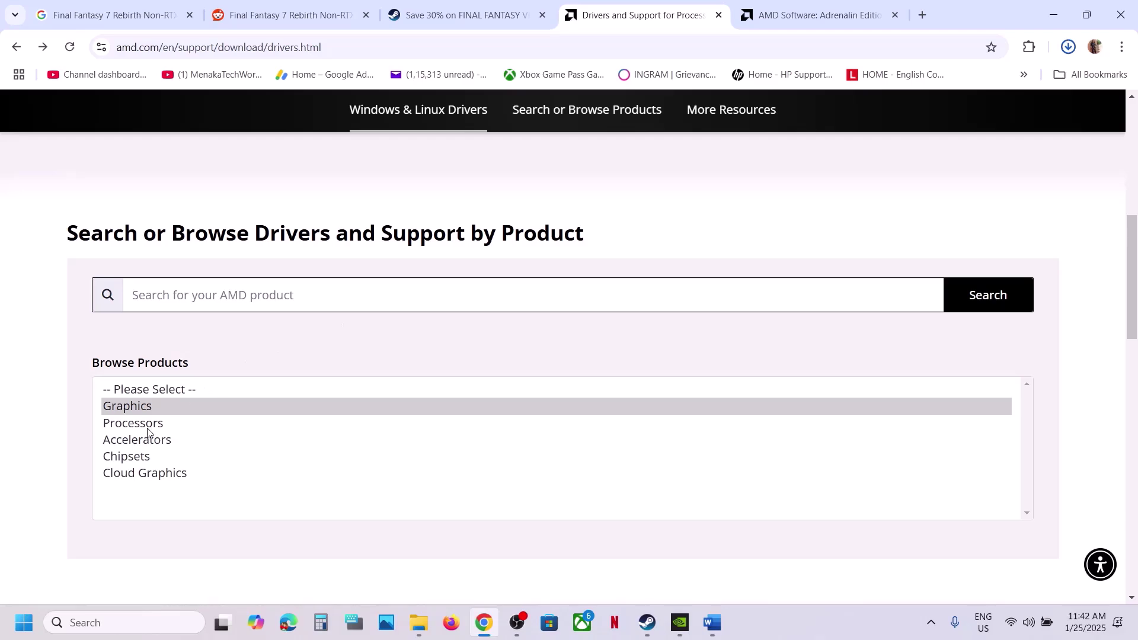
# Submit a driver lookup for Graphics, Radeon RX, Radeon RX 7000 Series, AMD Radeon RX 7900 XTX.
pyautogui.click(152, 423)
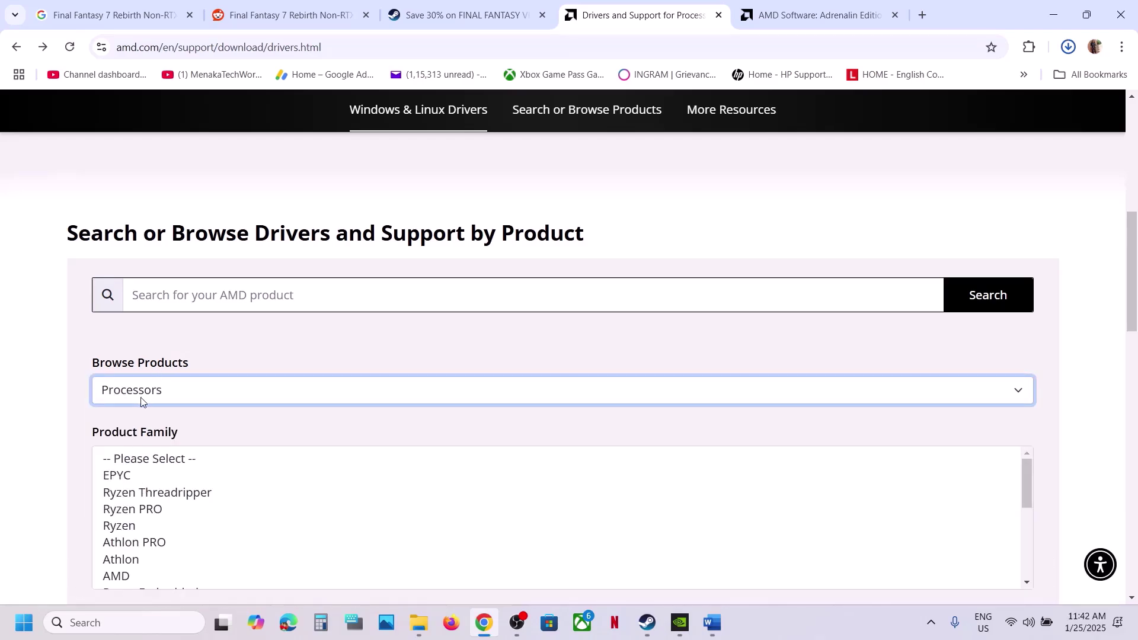
pyautogui.click(141, 402)
pyautogui.click(135, 435)
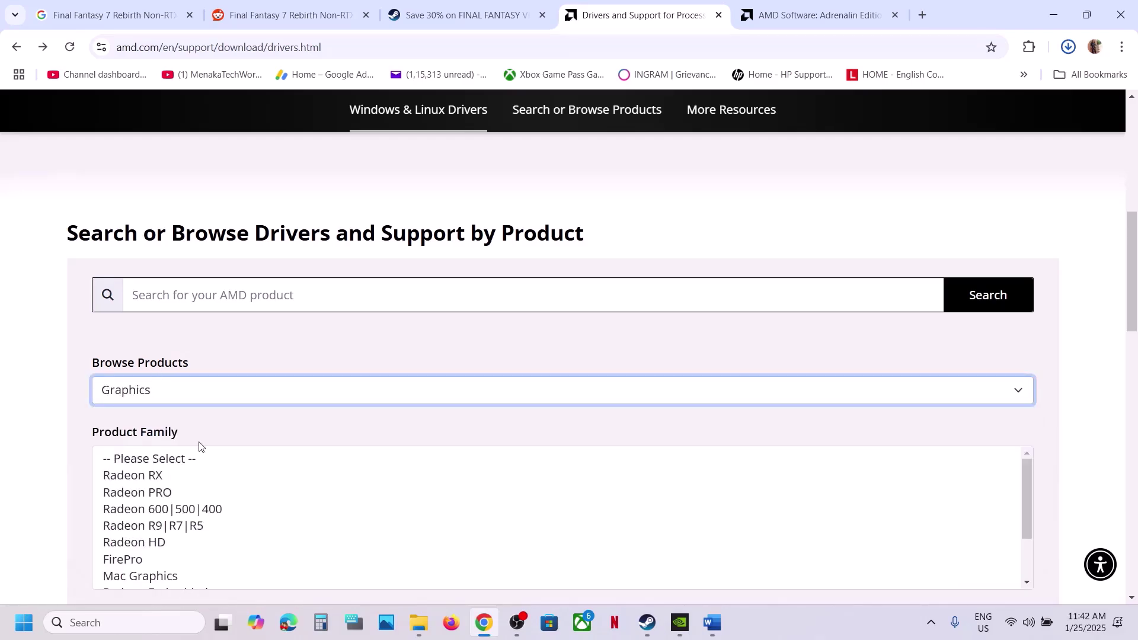
pyautogui.click(157, 477)
pyautogui.scroll(-2, 177, 426)
pyautogui.click(165, 434)
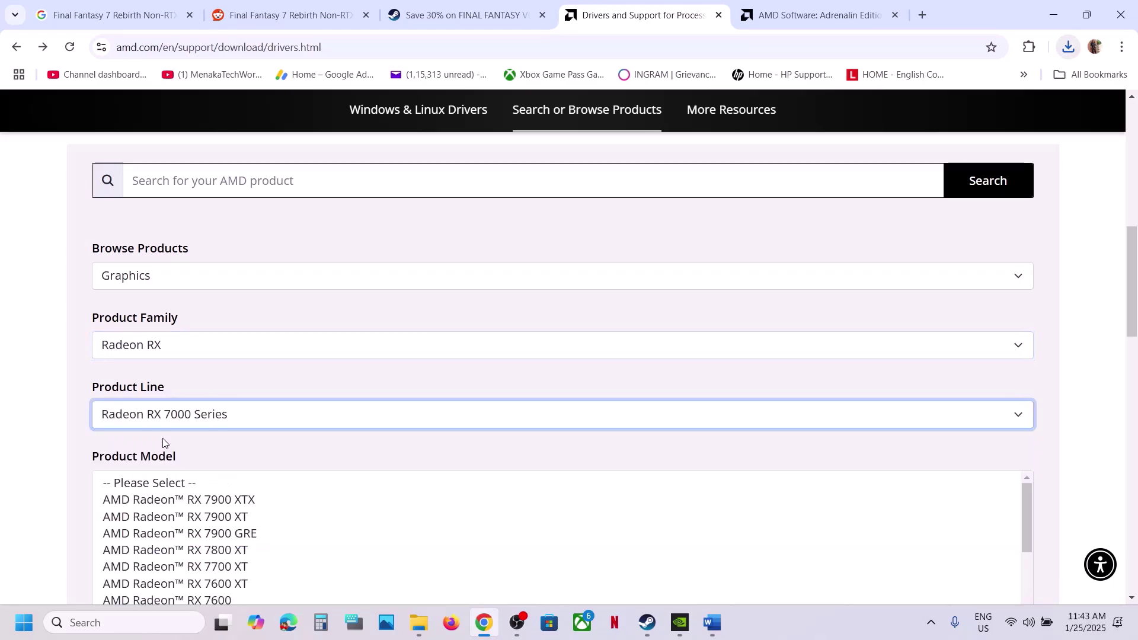
pyautogui.scroll(-2, 204, 392)
pyautogui.click(196, 400)
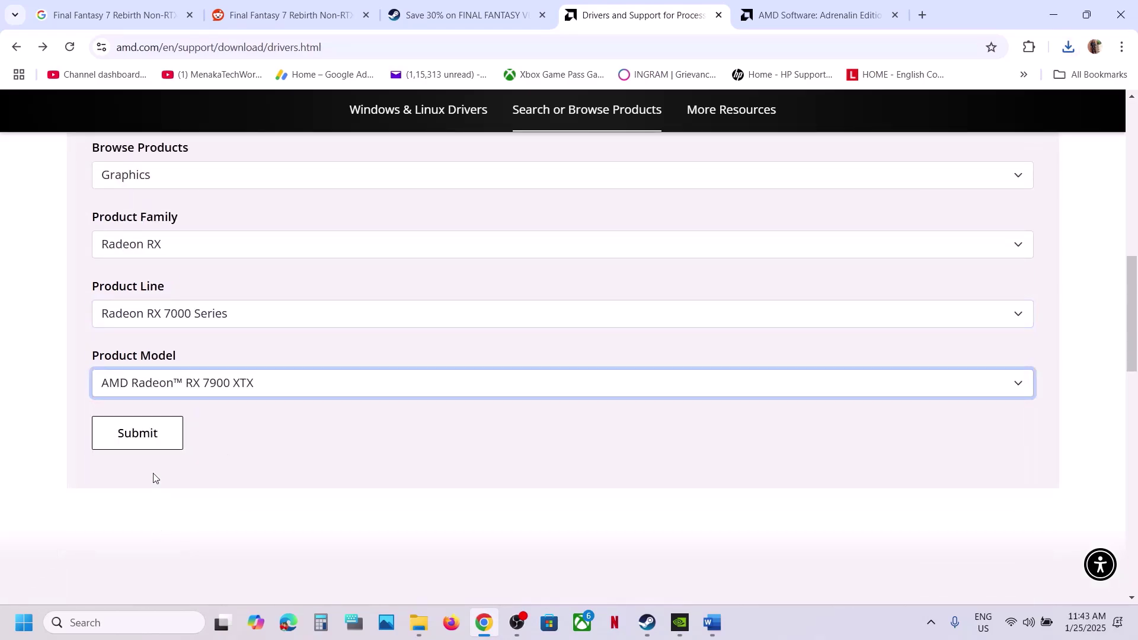
pyautogui.click(139, 443)
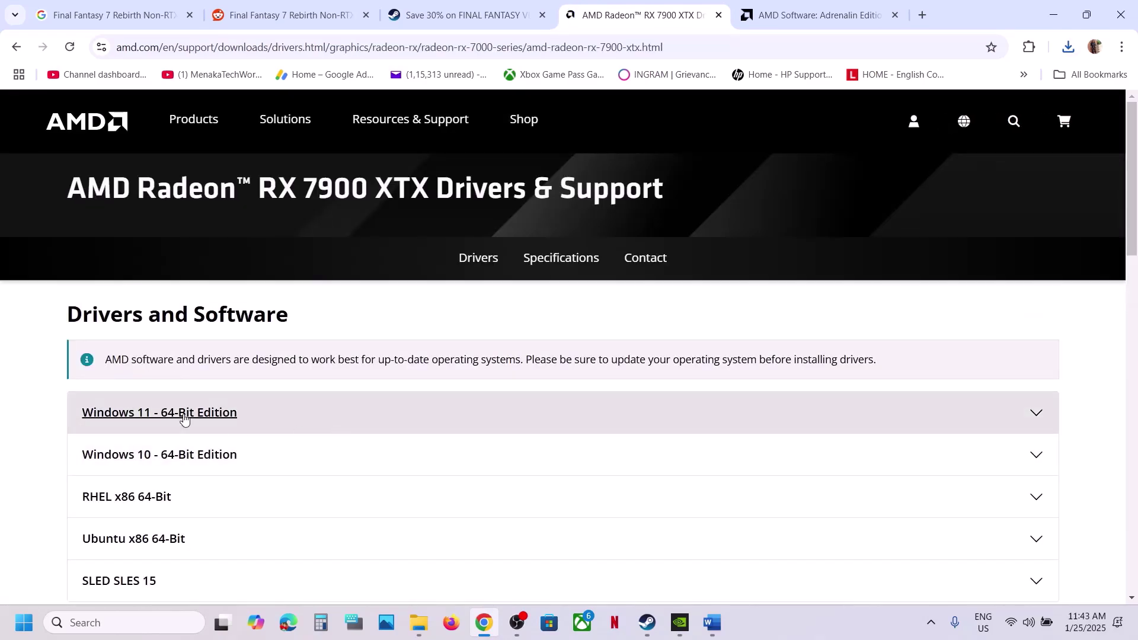
# Expand the Windows 11 - 64-Bit Edition drivers for the RX 7900 XTX, and open the Previous Drivers page.
pyautogui.click(184, 418)
pyautogui.scroll(-1, 234, 437)
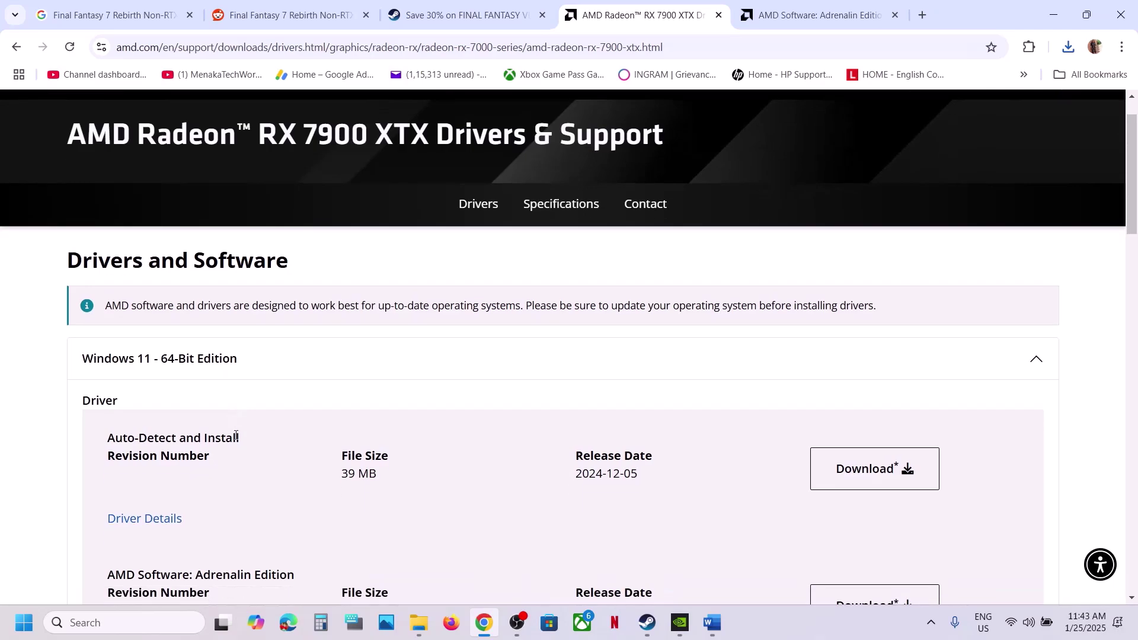
pyautogui.scroll(-8, 235, 437)
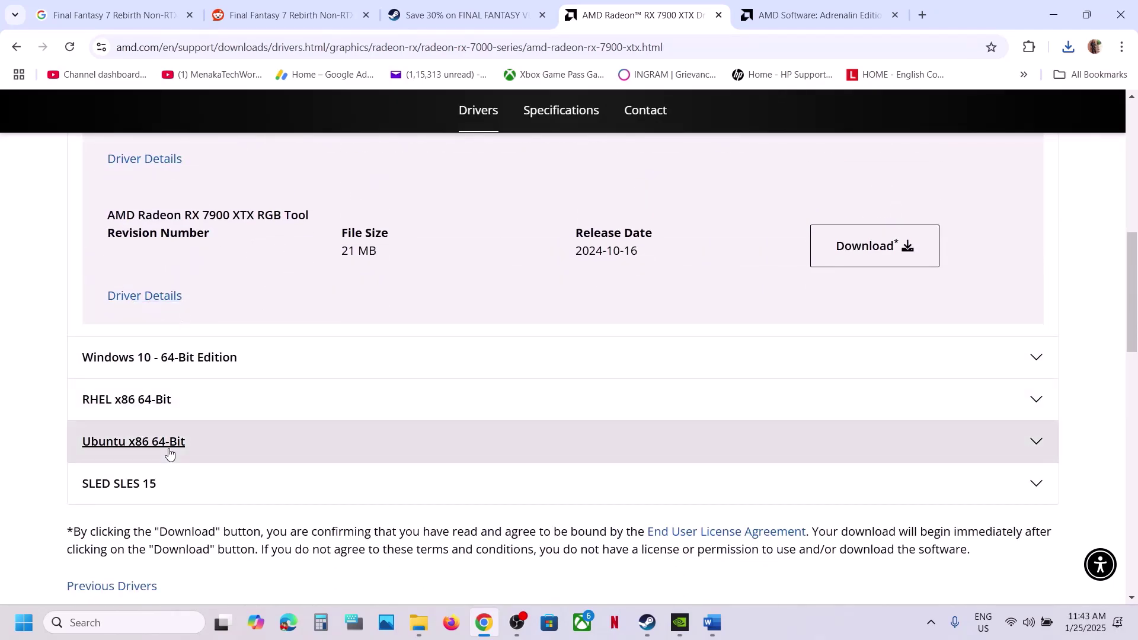
pyautogui.scroll(-2, 172, 445)
pyautogui.click(116, 472)
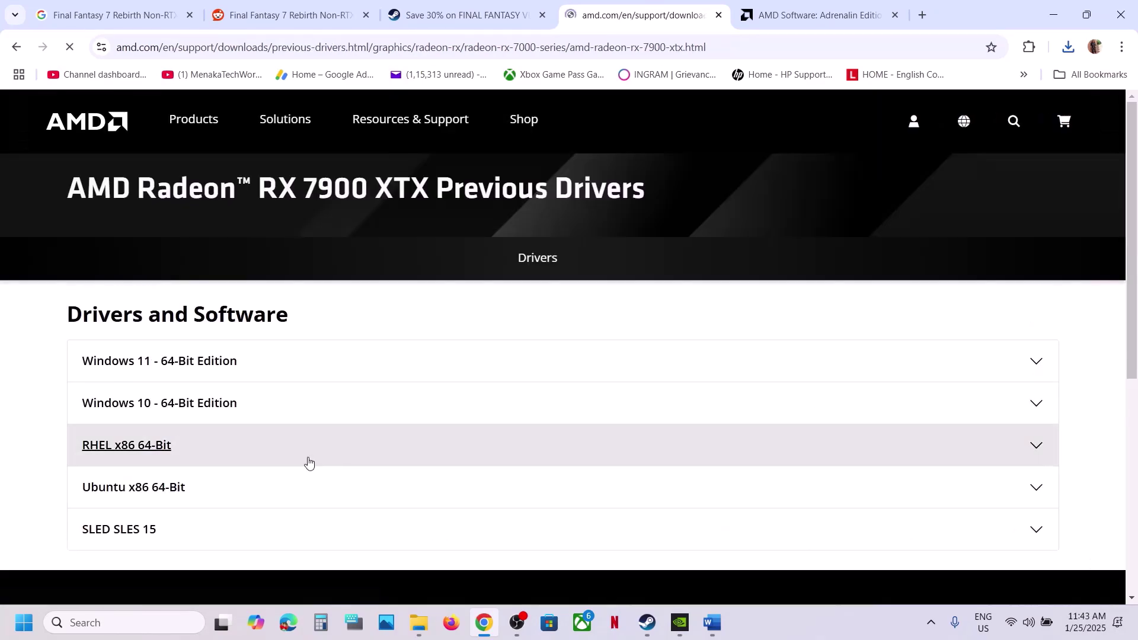
# Expand the previous Windows 11 - 64-Bit Edition drivers and highlight the Adrenalin 24.8.1 and 24.7.1 revision numbers.
pyautogui.scroll(-3, 308, 462)
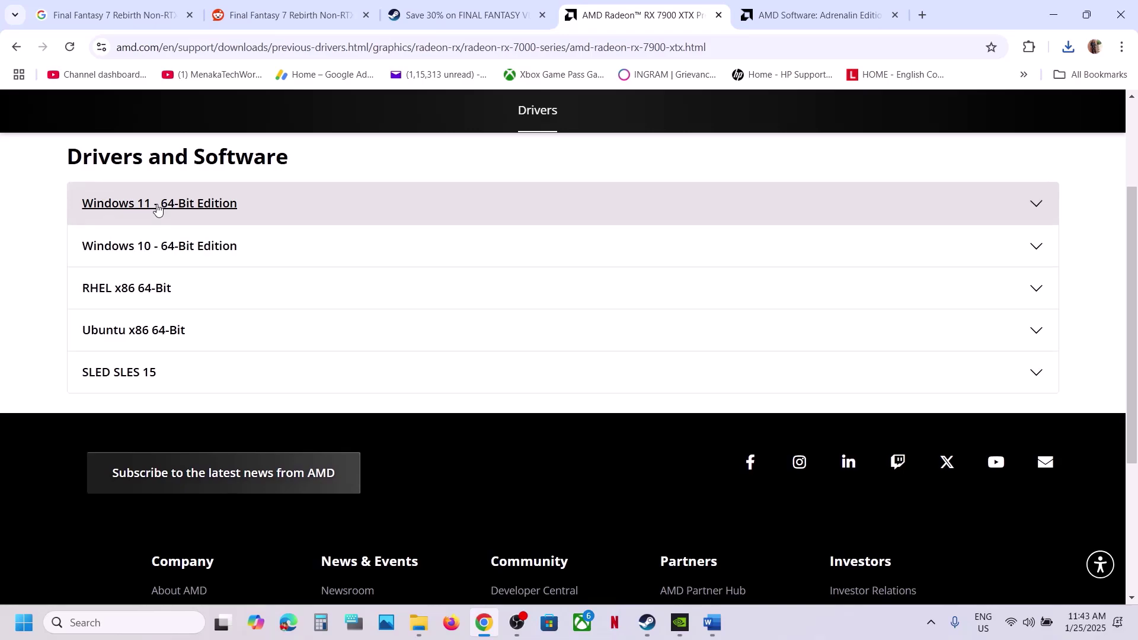
pyautogui.click(157, 207)
pyautogui.scroll(-2, 329, 374)
pyautogui.scroll(-3, 331, 374)
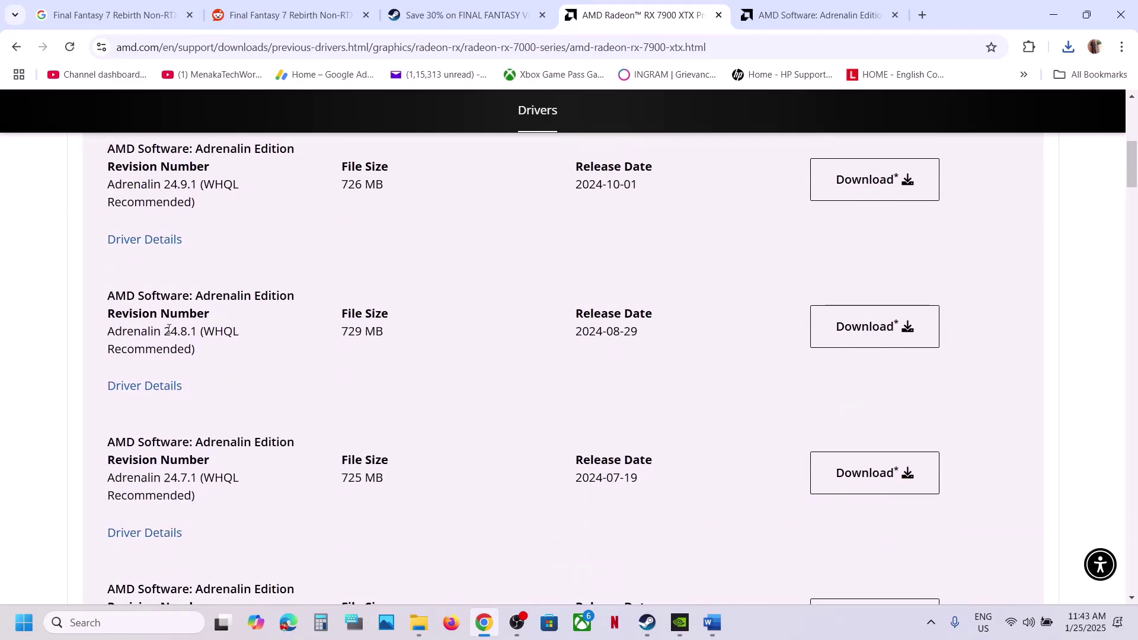
pyautogui.moveTo(168, 330); pyautogui.dragTo(205, 333)
pyautogui.scroll(-1, 231, 417)
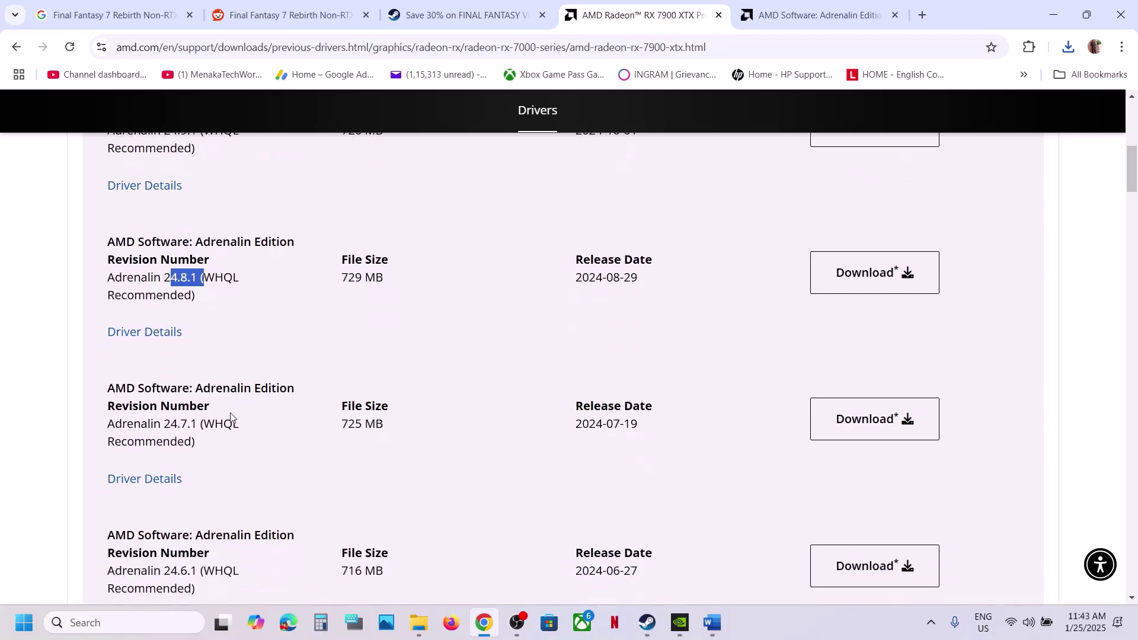
pyautogui.moveTo(161, 423); pyautogui.dragTo(207, 426)
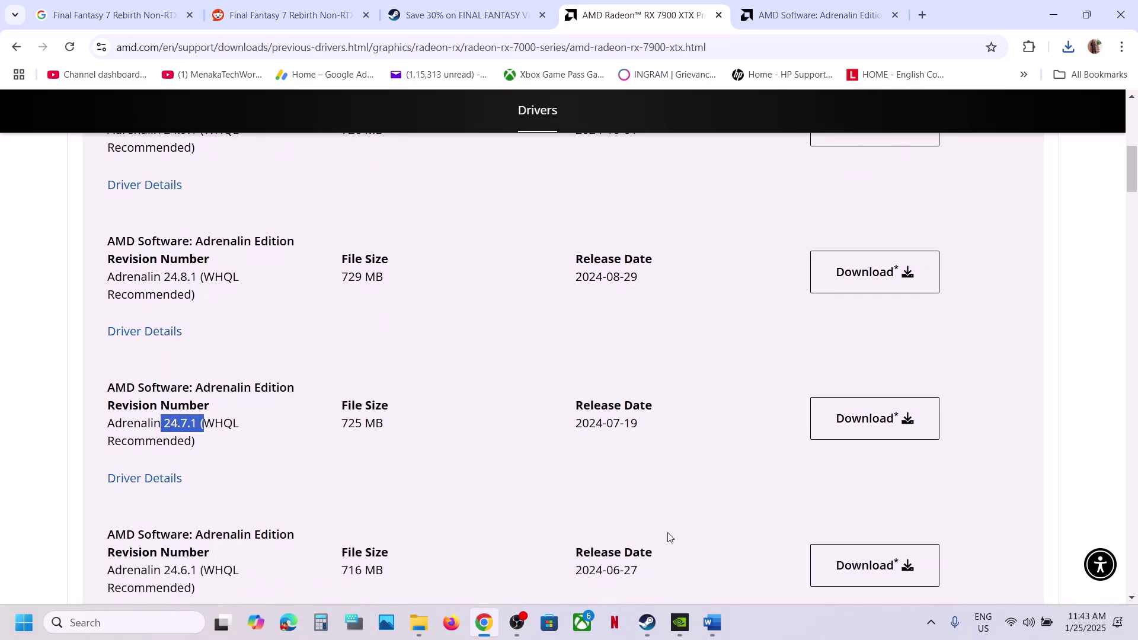
# Return to the Word guide and highlight the Step 14 text about verifying the game files.
pyautogui.click(714, 623)
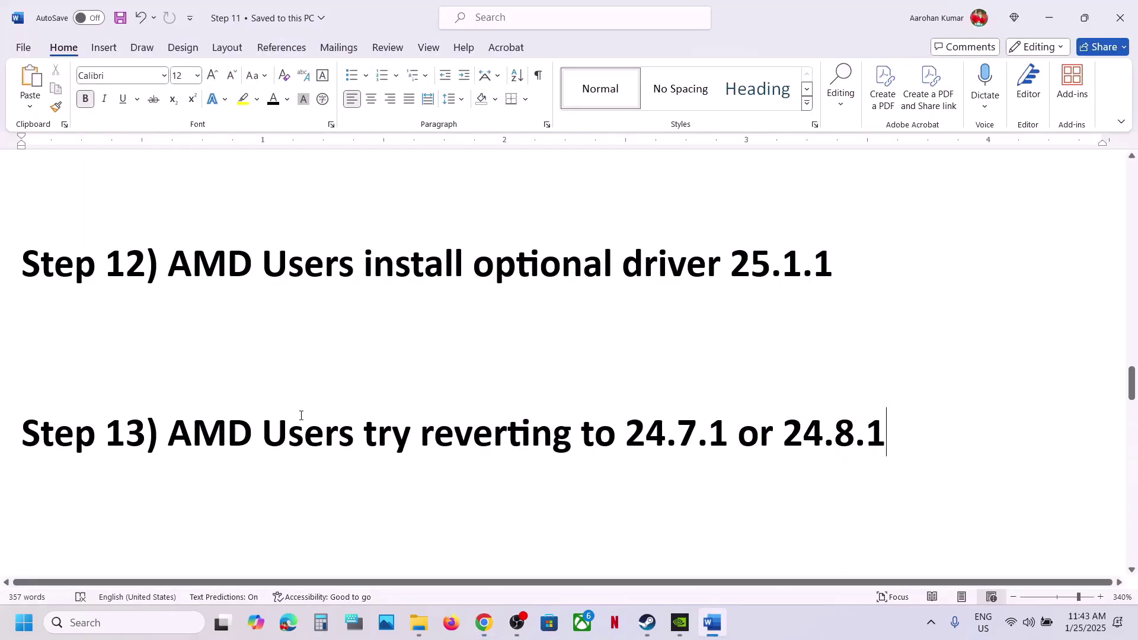
pyautogui.scroll(-4, 301, 415)
pyautogui.moveTo(169, 350); pyautogui.dragTo(520, 355)
# In Steam, show the file integrity verification option in FINAL FANTASY VII REBIRTH's Installed Files properties, and close the properties without running it.
pyautogui.click(647, 624)
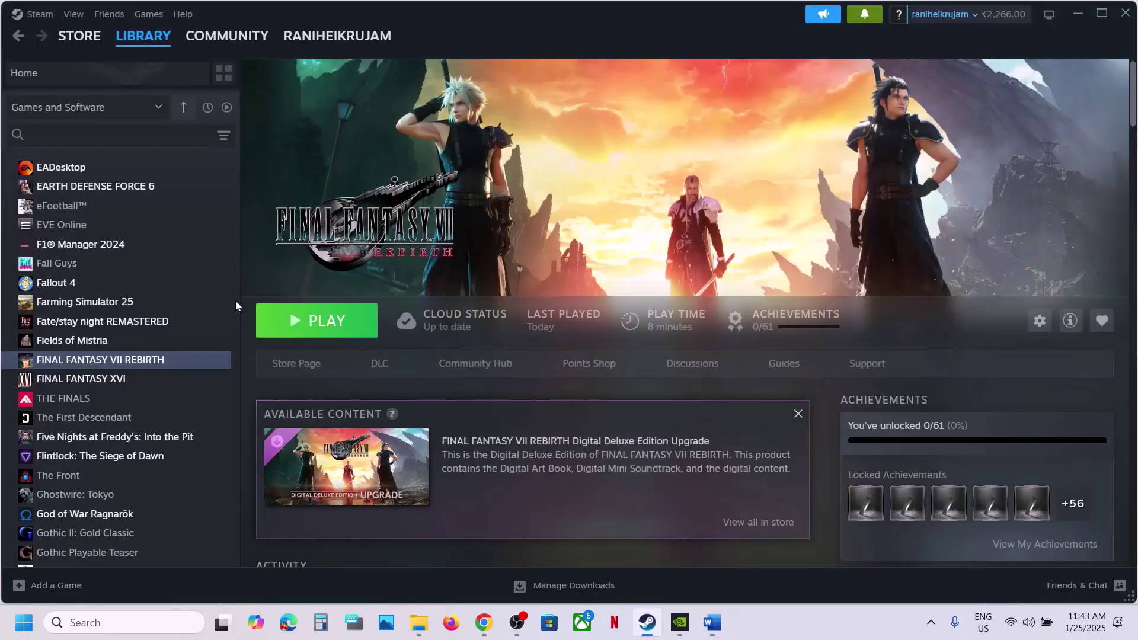
pyautogui.rightClick(76, 360)
pyautogui.click(127, 478)
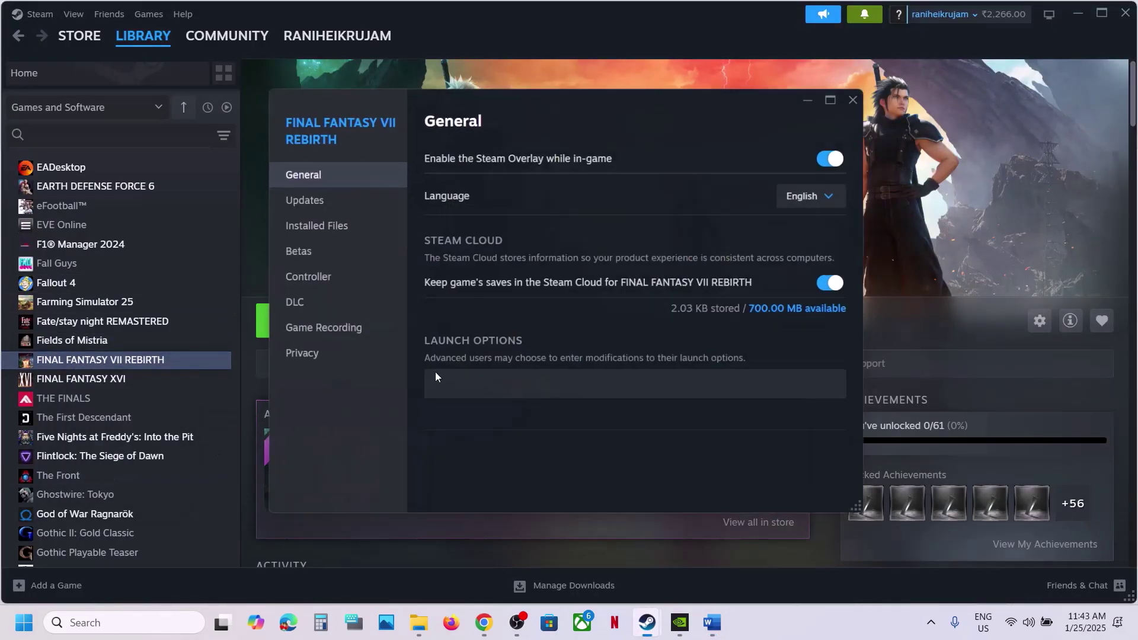
pyautogui.click(311, 221)
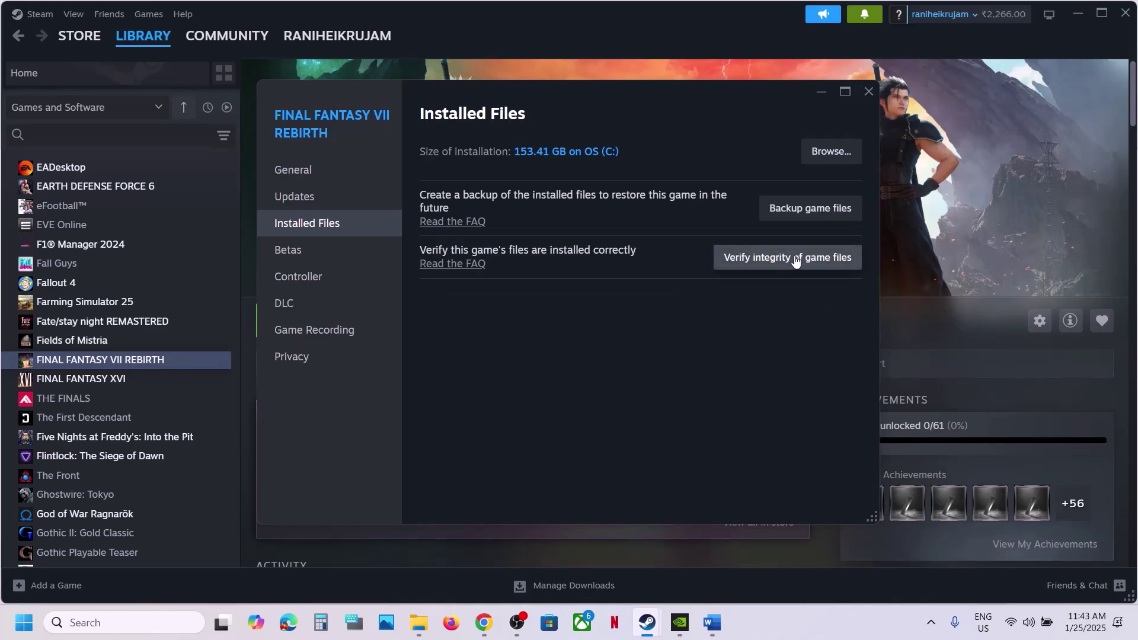
pyautogui.click(869, 91)
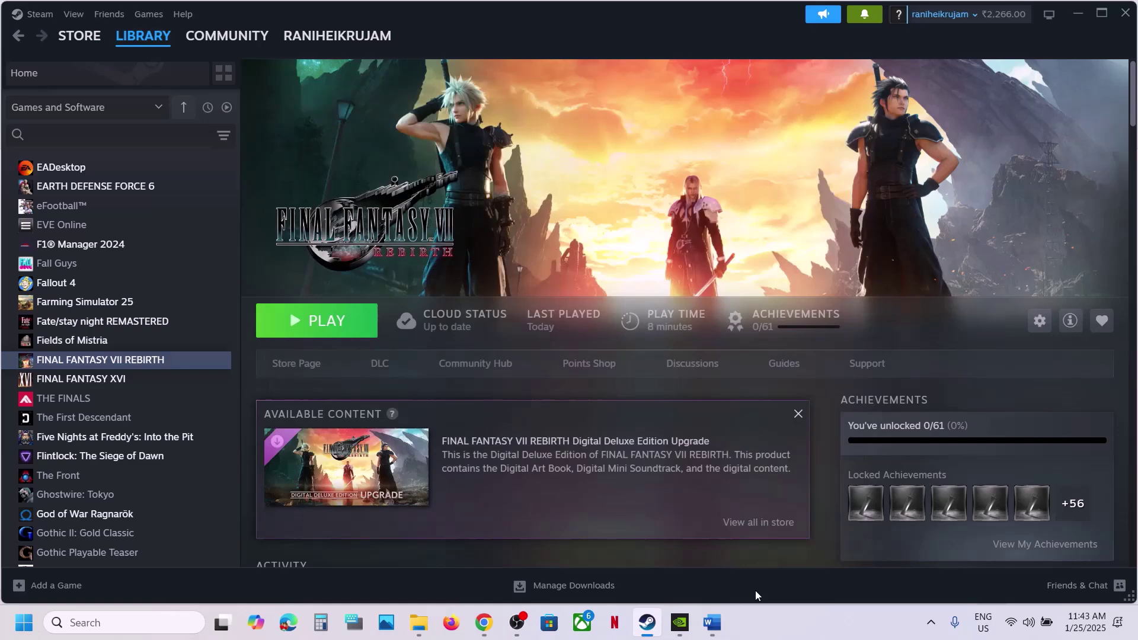
# Return to the Word guide and highlight the Step 15 text about running the game as an administrator from the installation folder.
pyautogui.click(720, 626)
pyautogui.scroll(-3, 435, 460)
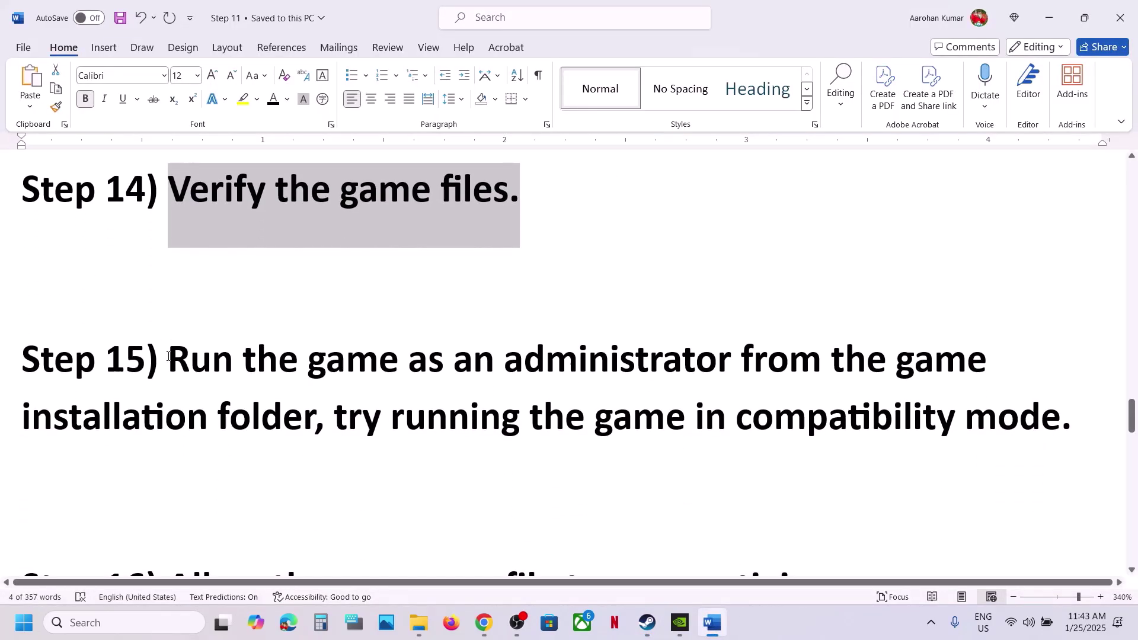
pyautogui.moveTo(169, 356); pyautogui.dragTo(323, 417)
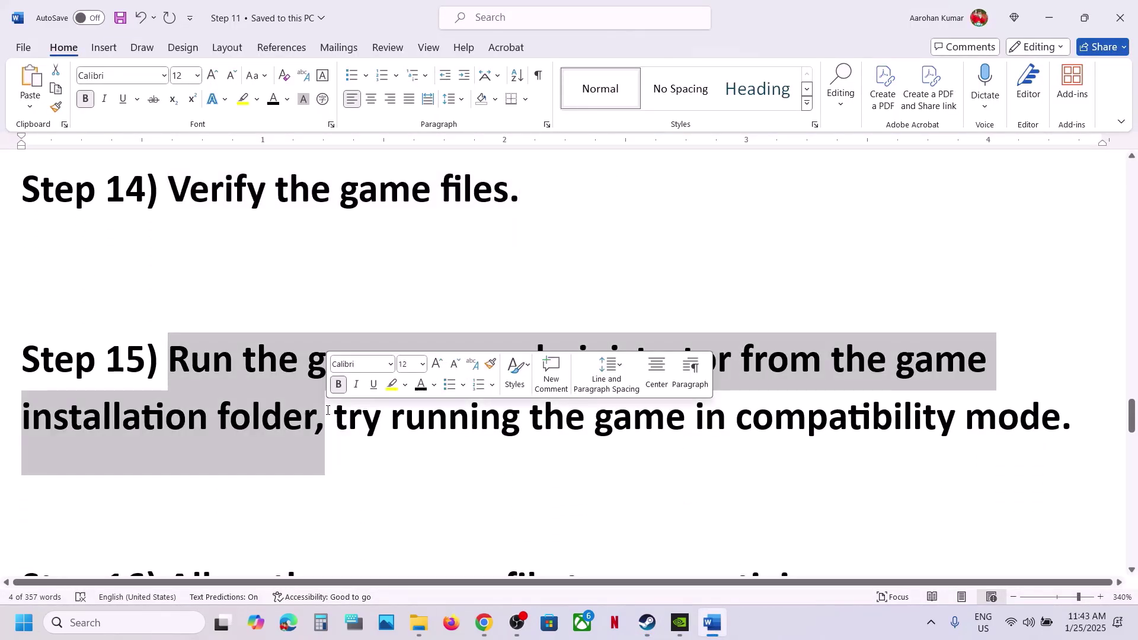
# Switch to Steam and open the local installation folder of FINAL FANTASY VII REBIRTH.
pyautogui.click(648, 623)
pyautogui.rightClick(178, 360)
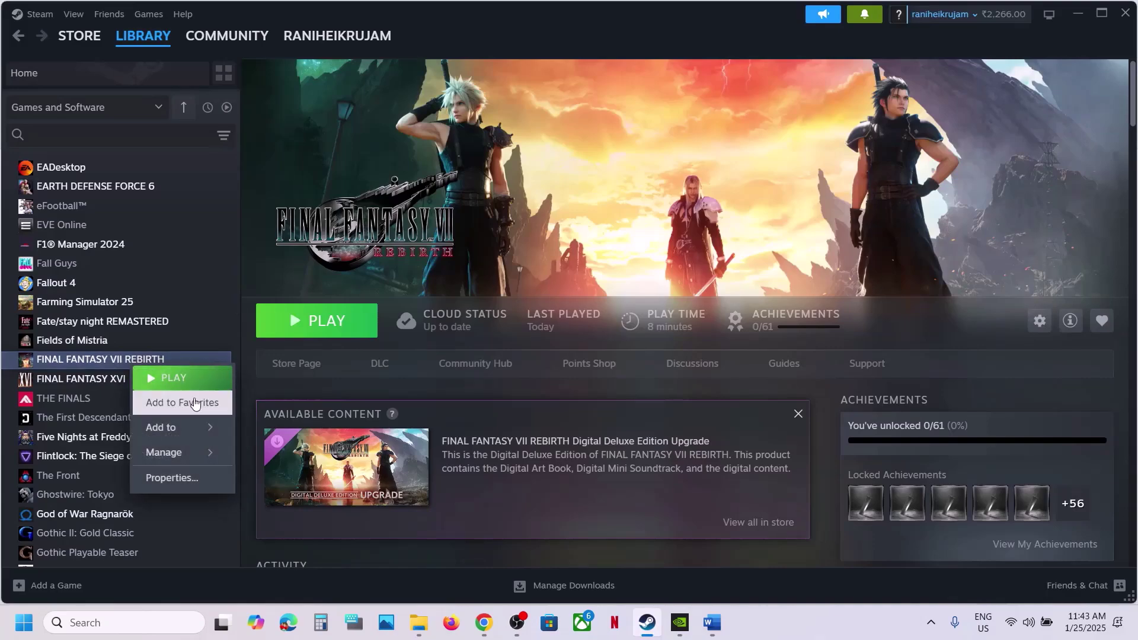
pyautogui.moveTo(178, 452)
pyautogui.click(290, 481)
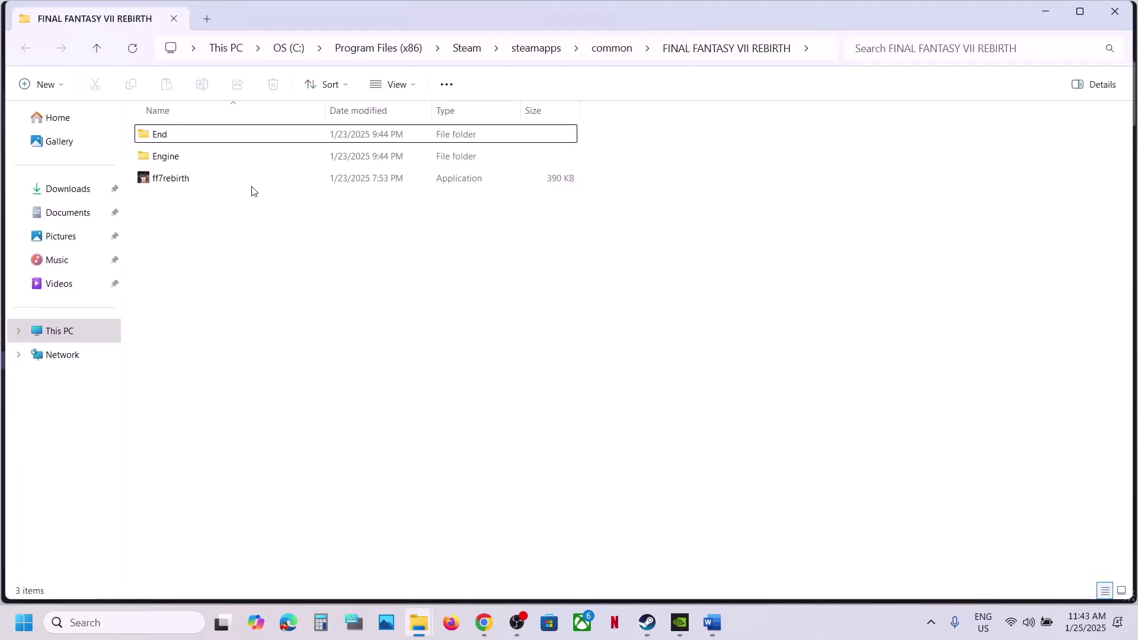
# Show the available file actions for the ff7rebirth application, and dismiss them without choosing one.
pyautogui.click(190, 180)
pyautogui.rightClick(189, 180)
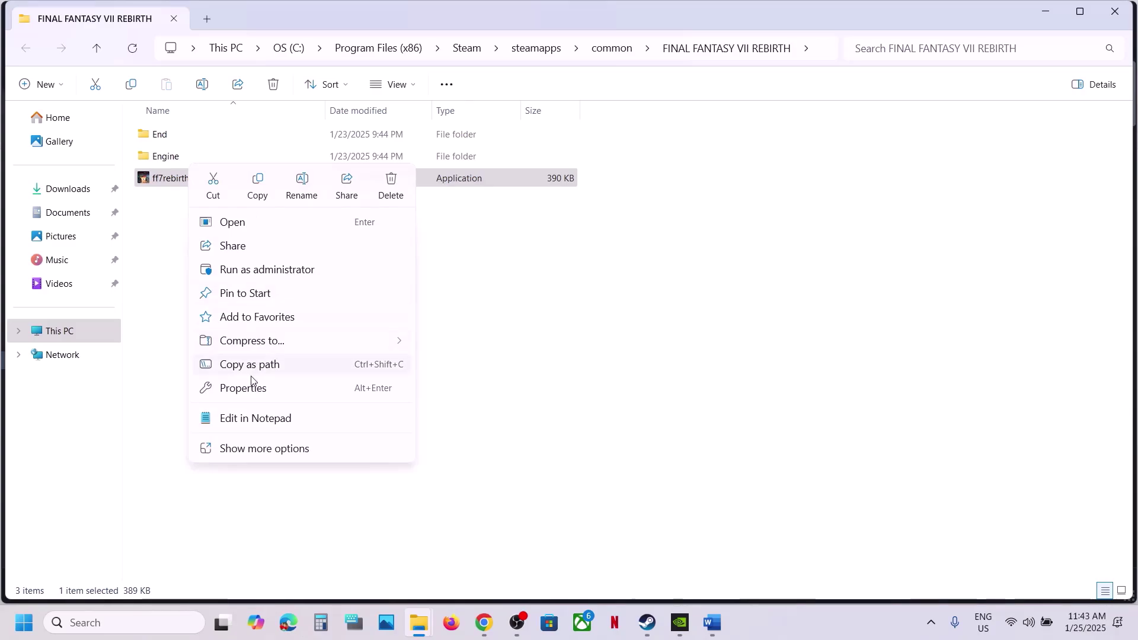
pyautogui.click(170, 296)
pyautogui.moveTo(170, 293); pyautogui.dragTo(165, 137)
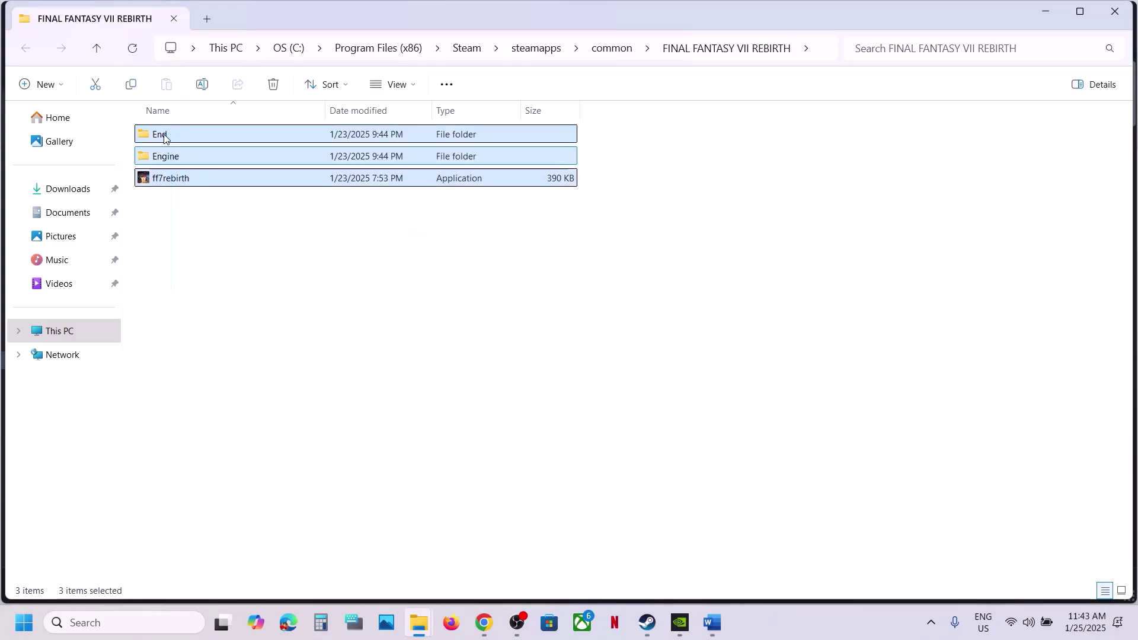
# Open the Win64 folder inside End and Binaries of the game's installation folder.
pyautogui.click(164, 138)
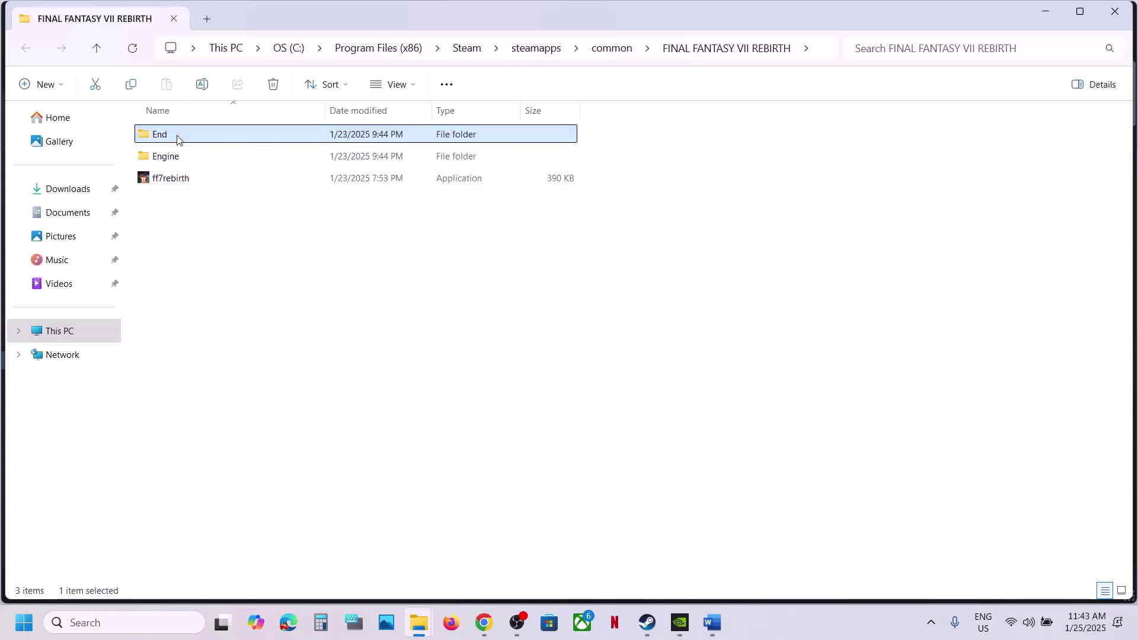
pyautogui.doubleClick(177, 140)
pyautogui.doubleClick(178, 137)
pyautogui.doubleClick(177, 136)
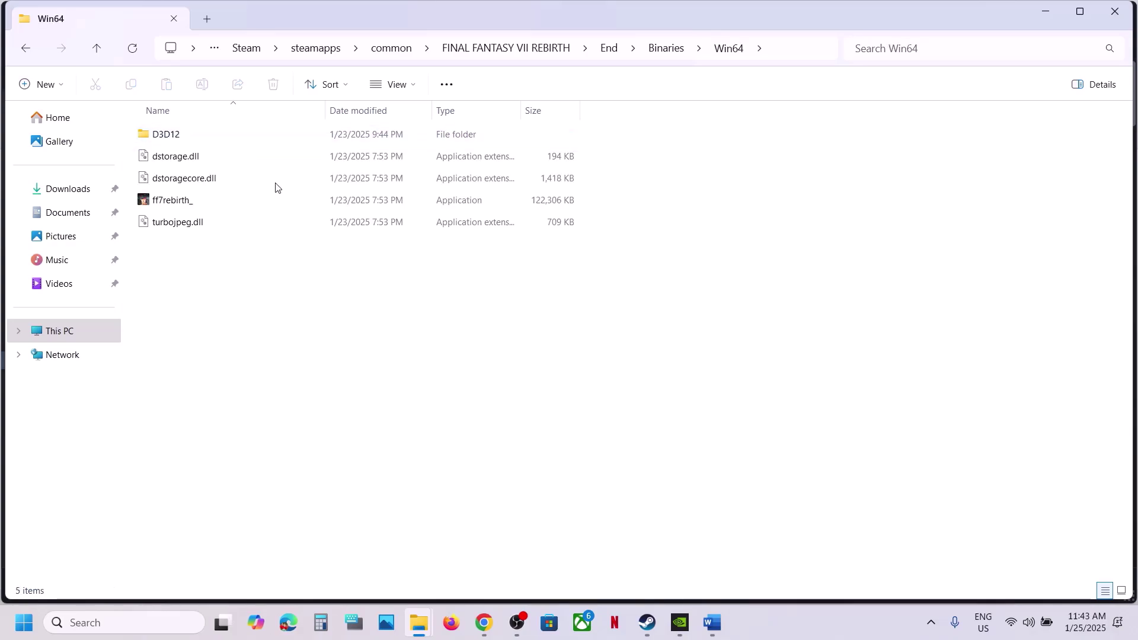
# Set the ff7rebirth_ application to run as an administrator in its compatibility properties, and apply the settings.
pyautogui.rightClick(168, 207)
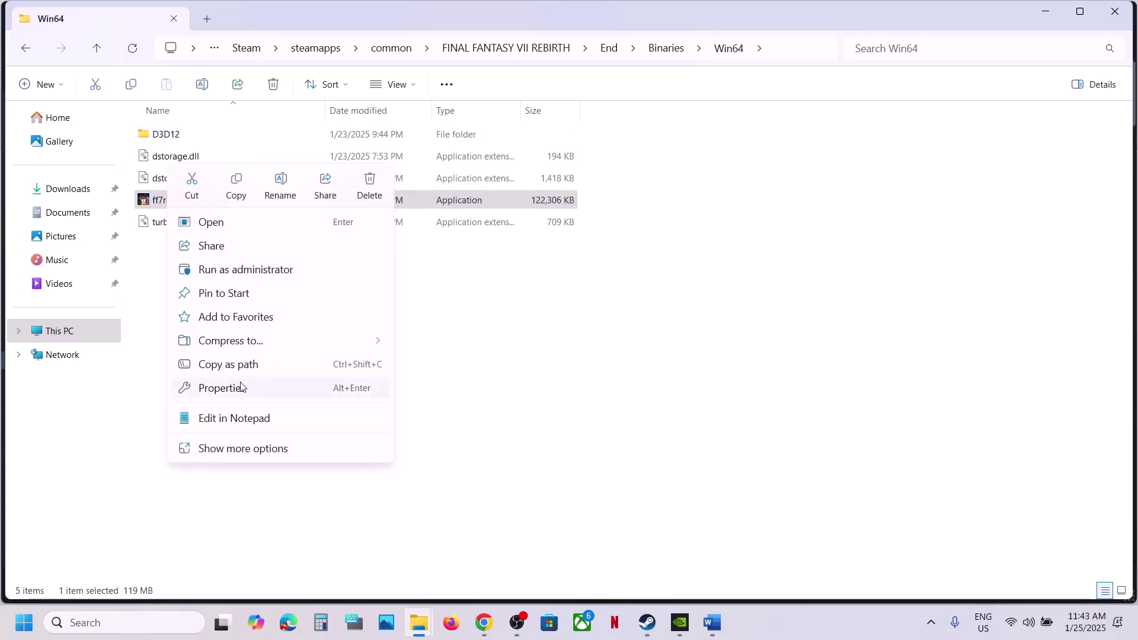
pyautogui.click(240, 386)
pyautogui.click(313, 232)
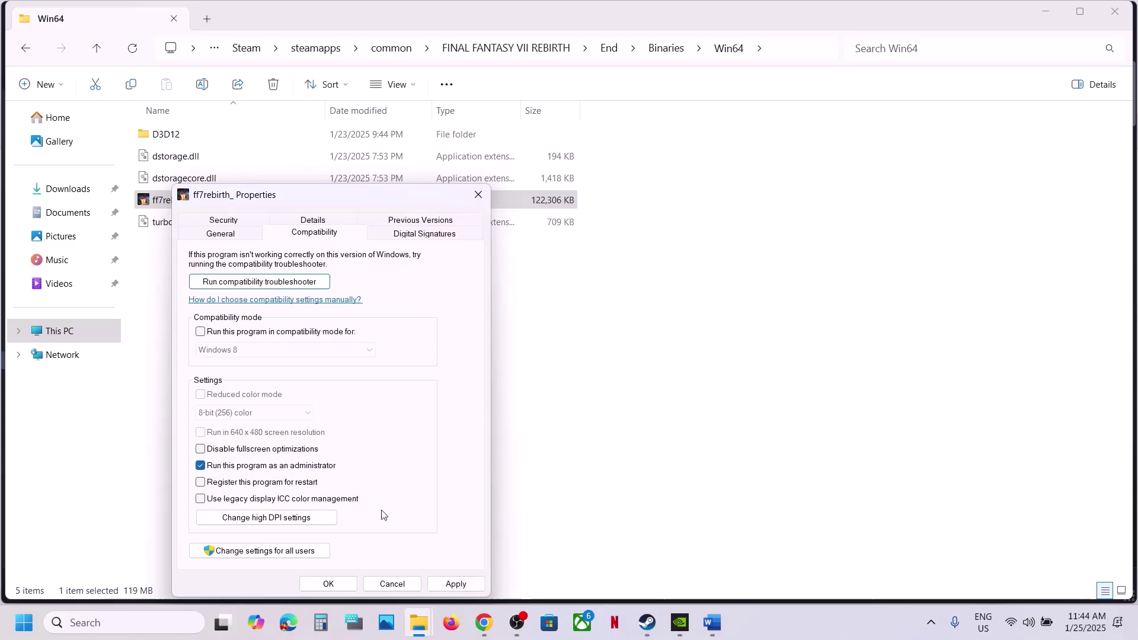
pyautogui.click(455, 584)
pyautogui.click(327, 584)
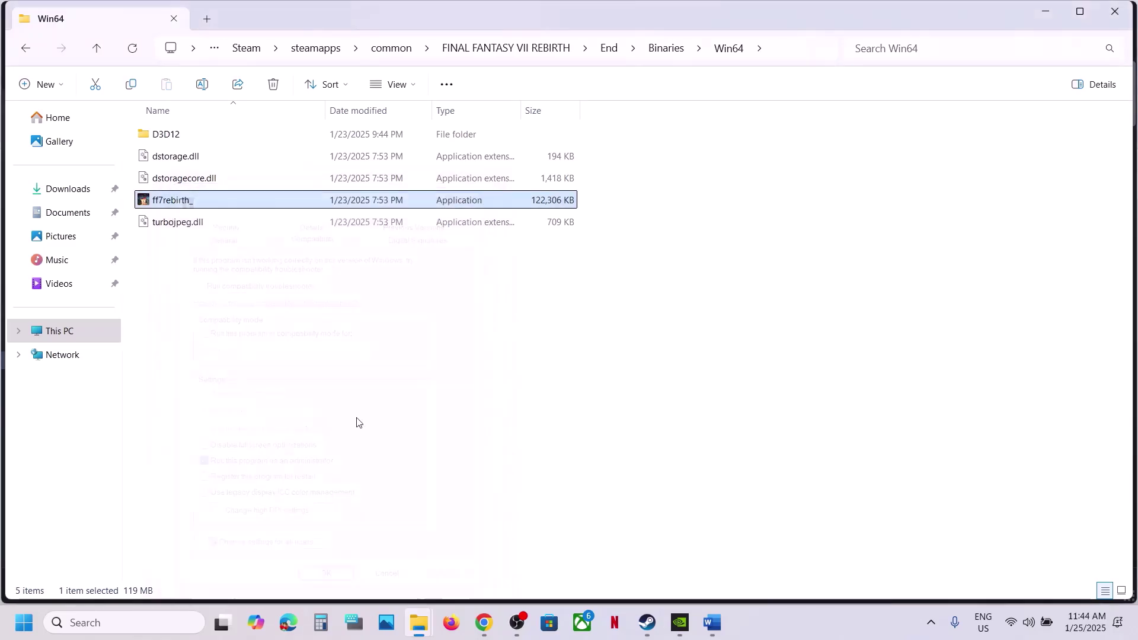
# Open the compatibility properties of the ff7rebirth_ application, enable compatibility mode for Windows 8, and apply the setting.
pyautogui.rightClick(204, 200)
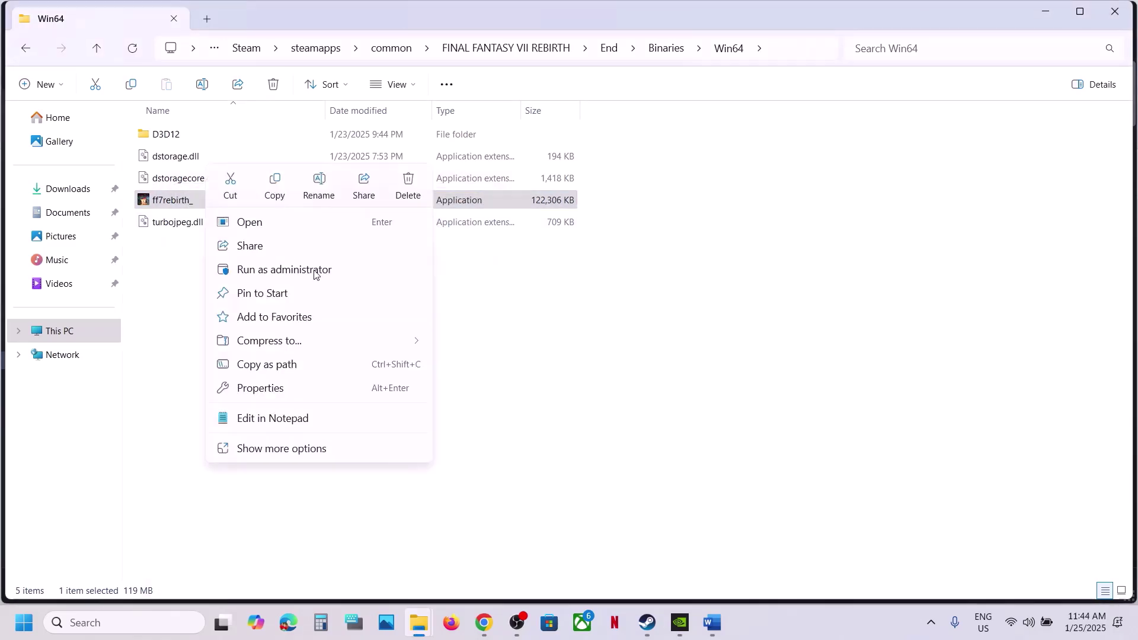
pyautogui.click(297, 394)
pyautogui.click(347, 234)
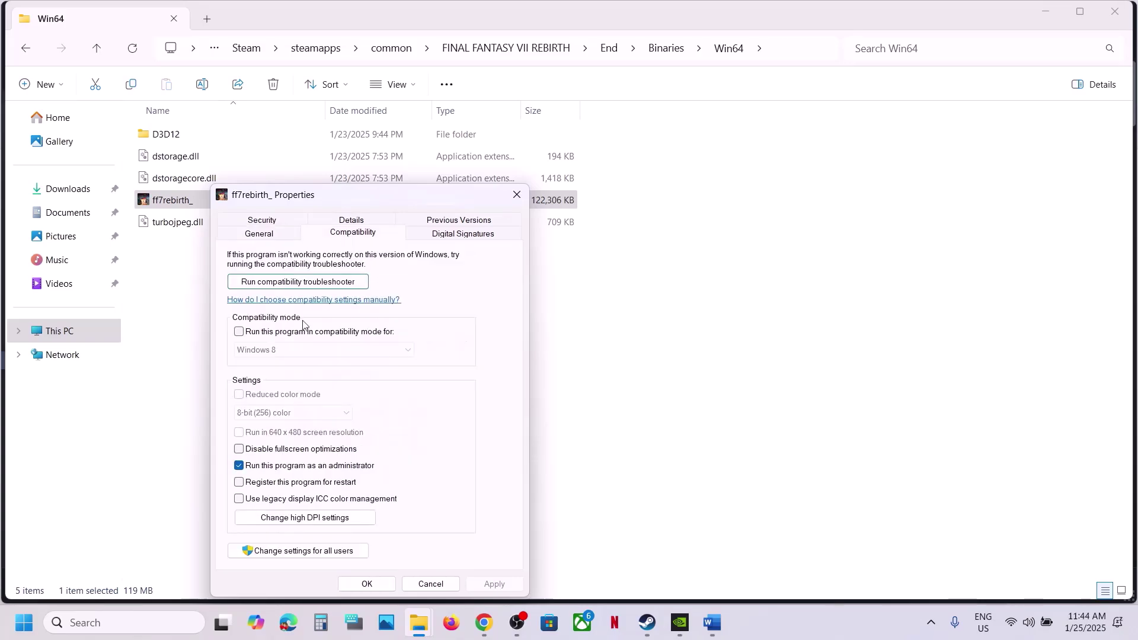
pyautogui.click(240, 332)
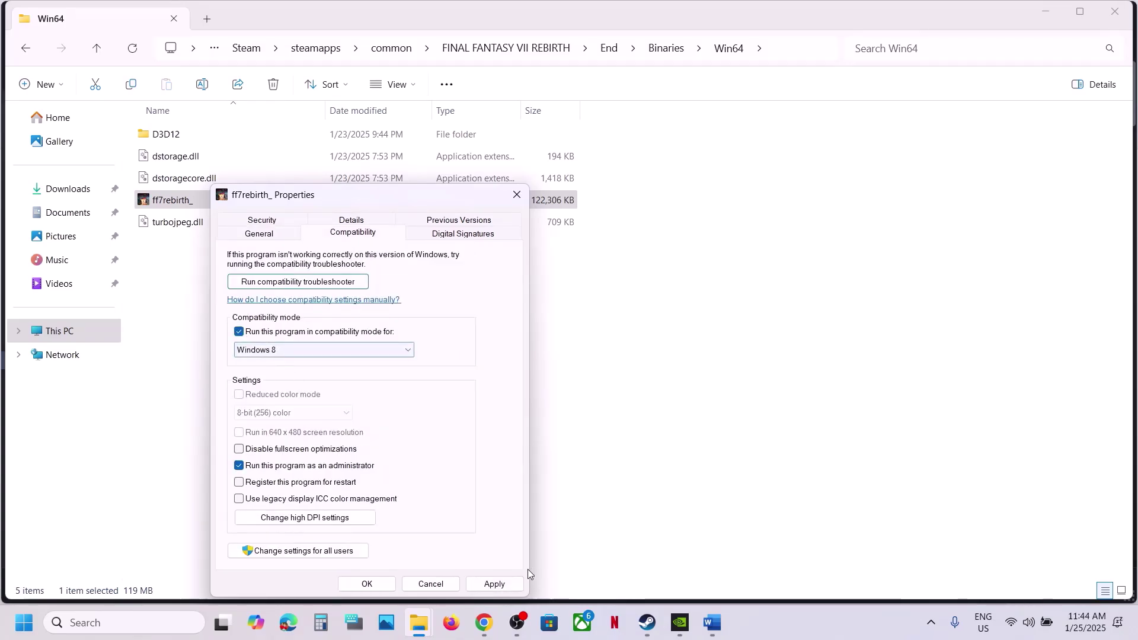
pyautogui.click(495, 585)
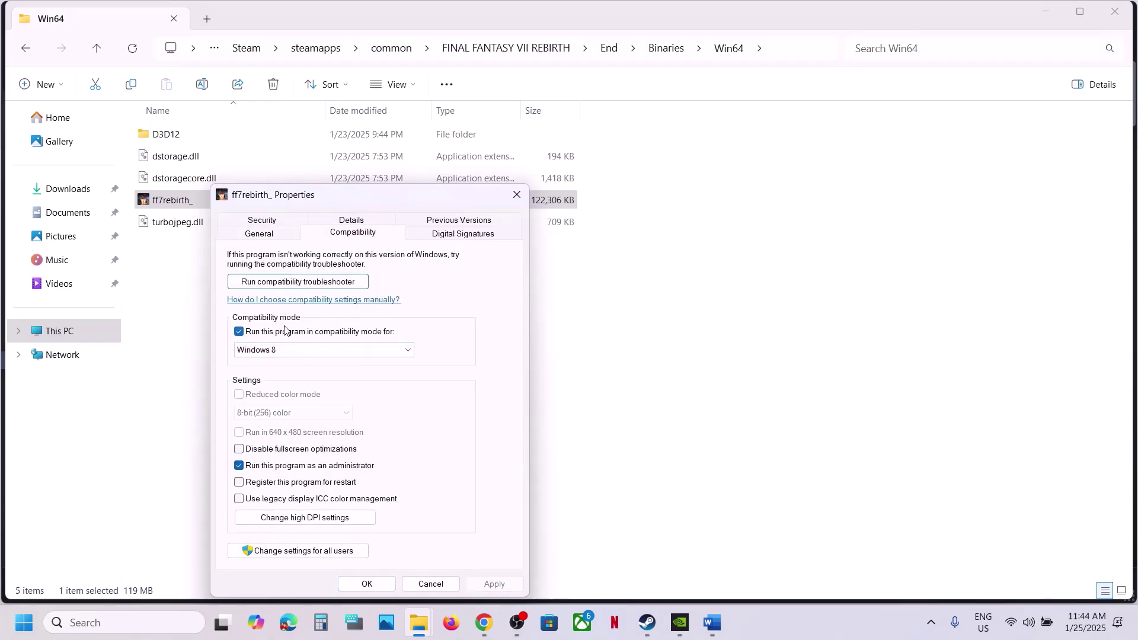
# Set the compatibility mode of ff7rebirth_ to Windows 7, disable fullscreen optimizations, and apply the changes.
pyautogui.click(297, 349)
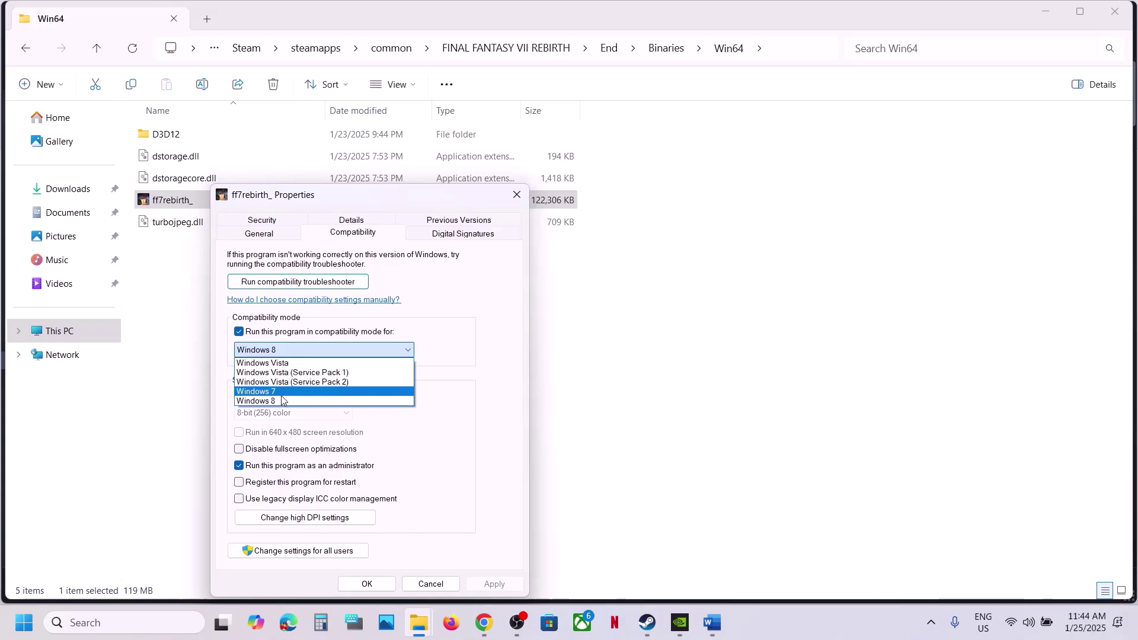
pyautogui.click(299, 395)
pyautogui.click(495, 587)
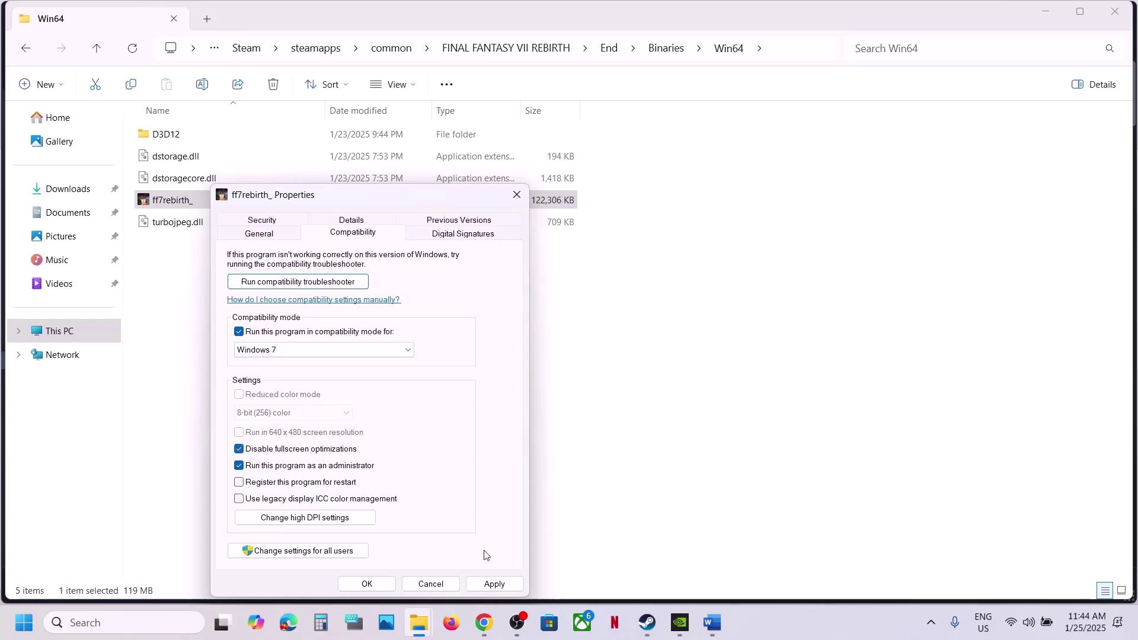
pyautogui.click(483, 586)
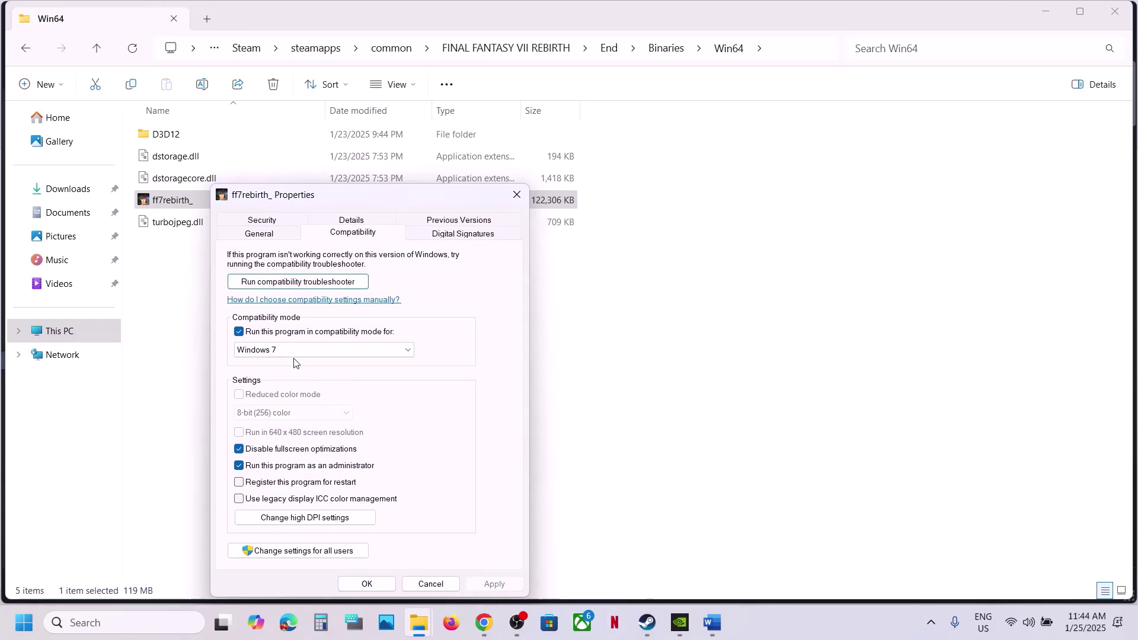
# Turn off compatibility mode, disabled fullscreen optimizations and running as an administrator for ff7rebirth_, then apply and close its properties.
pyautogui.click(239, 331)
pyautogui.click(239, 448)
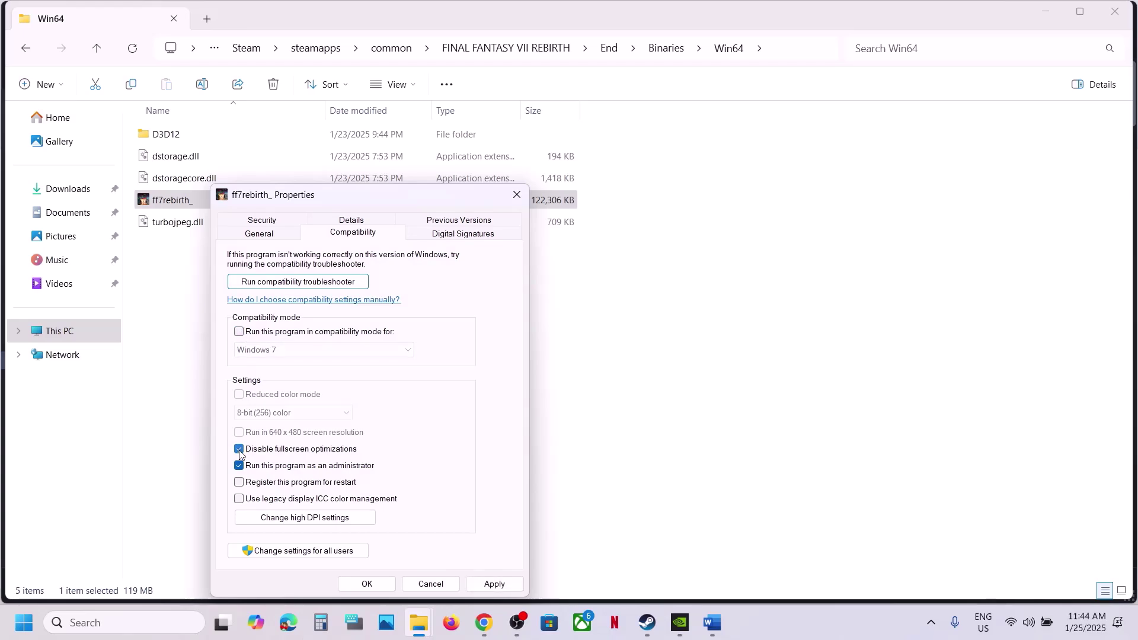
pyautogui.click(238, 465)
pyautogui.click(495, 584)
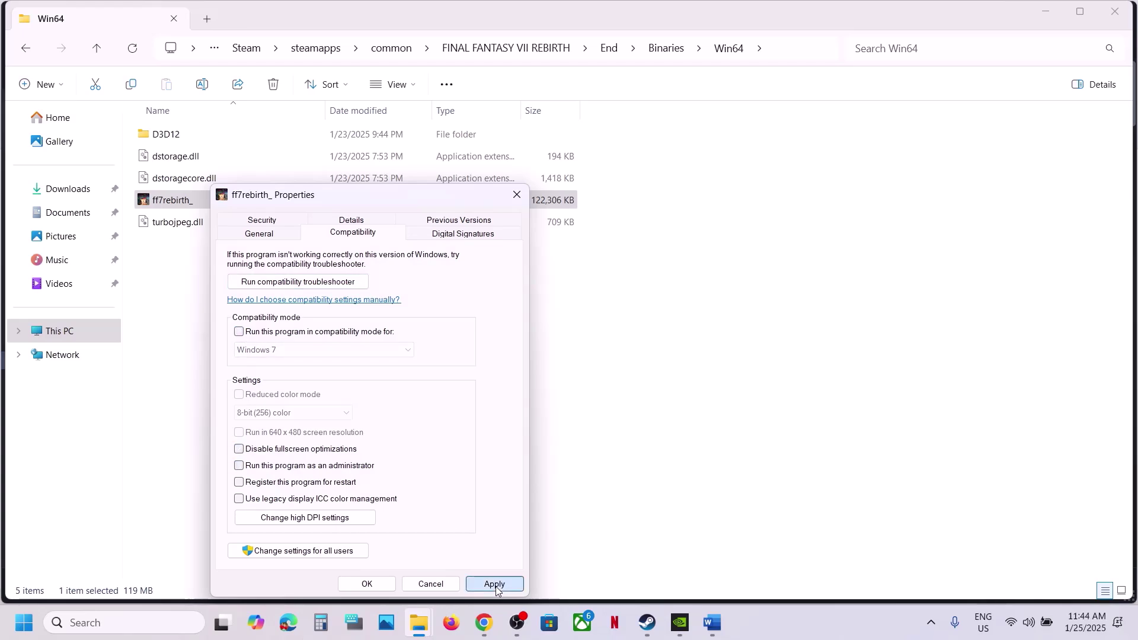
pyautogui.click(366, 584)
# Switch to the Word guide and highlight the Step 16 text about allowing the game exe file through antivirus and Windows Security.
pyautogui.click(724, 631)
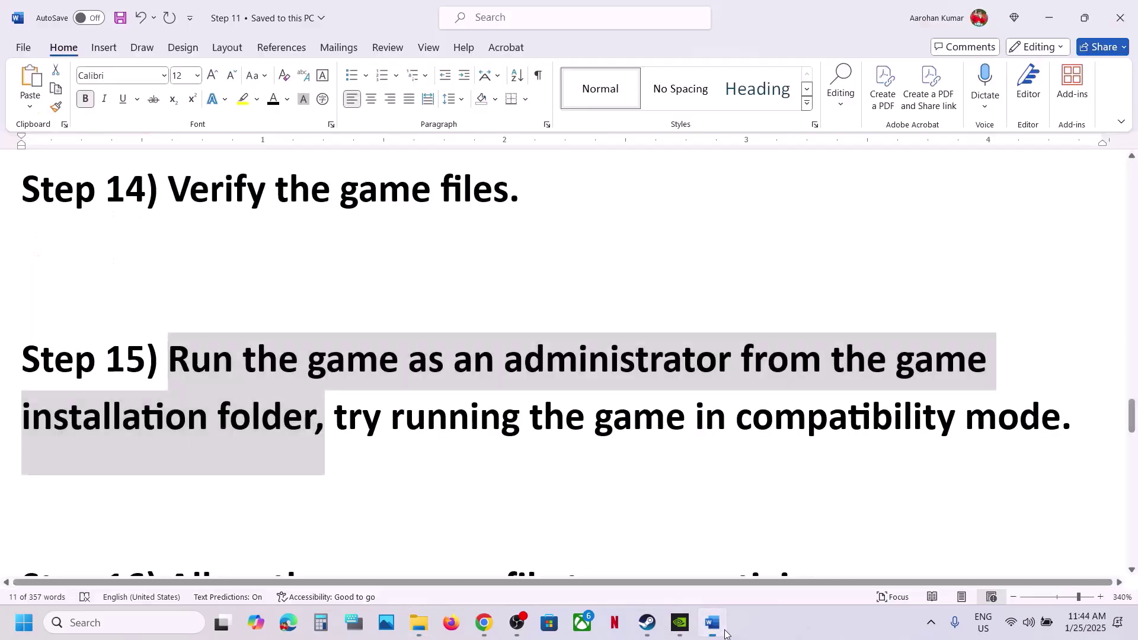
pyautogui.scroll(-3, 528, 465)
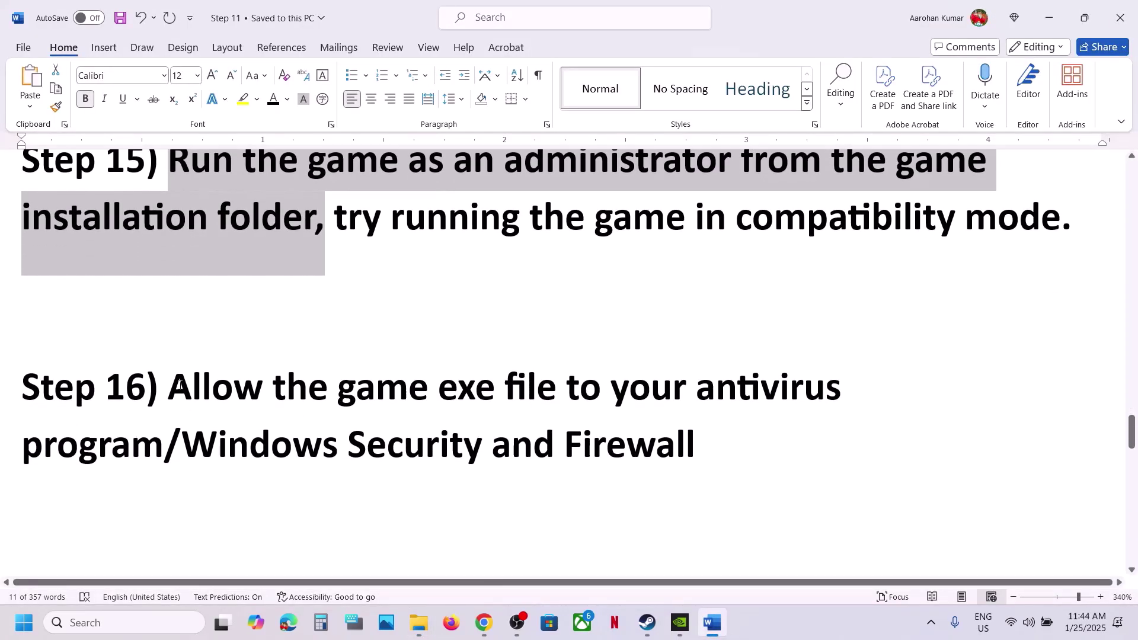
pyautogui.moveTo(191, 406); pyautogui.dragTo(164, 436)
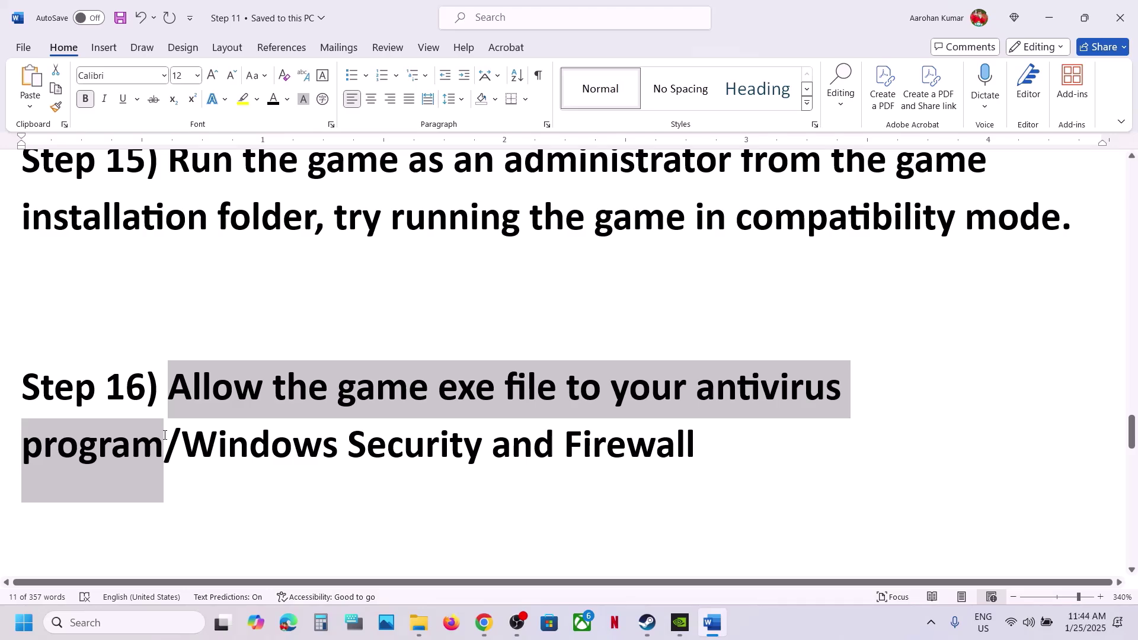
pyautogui.moveTo(164, 435); pyautogui.dragTo(563, 453)
# Switch to Windows Settings and open the Windows Security page for allowing an app through Controlled folder access under ransomware protection.
pyautogui.press('super+i')
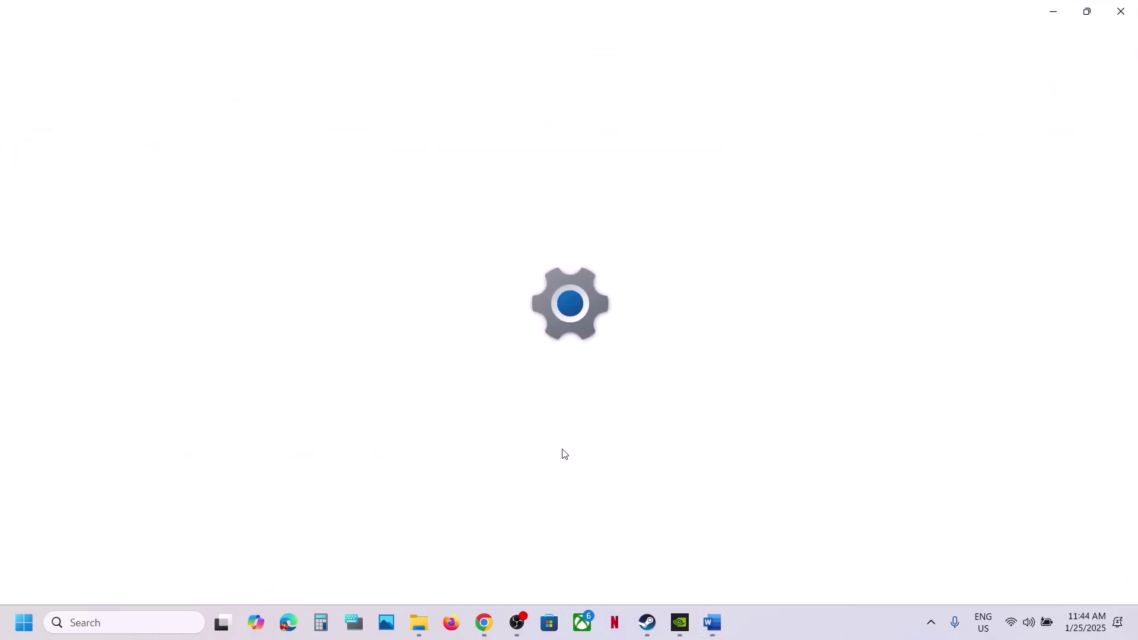
pyautogui.click(47, 456)
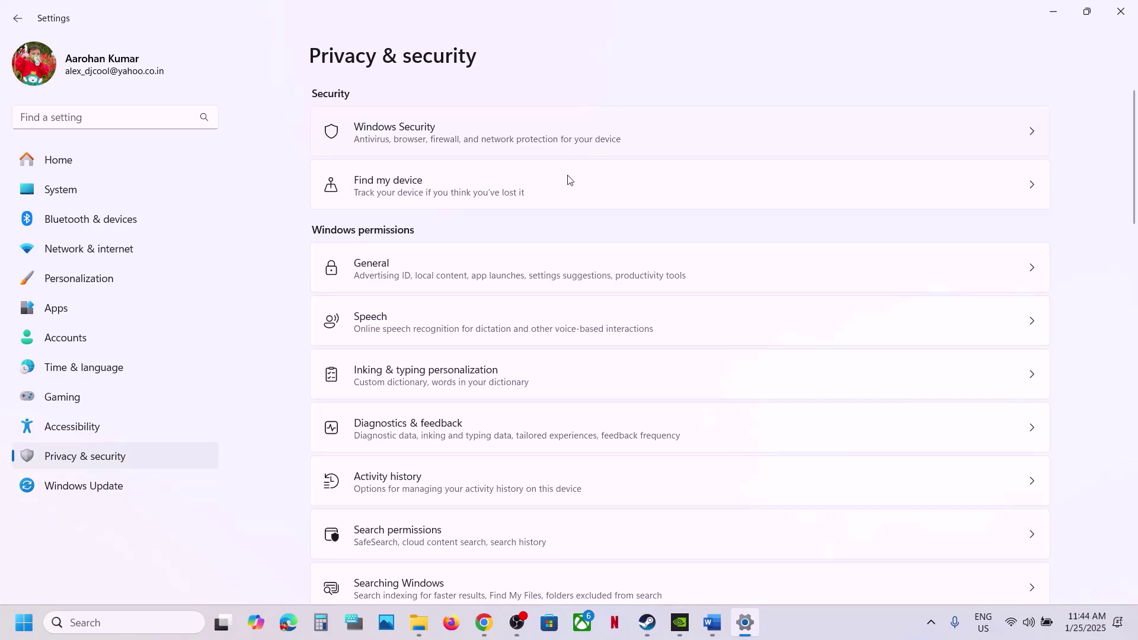
pyautogui.click(501, 132)
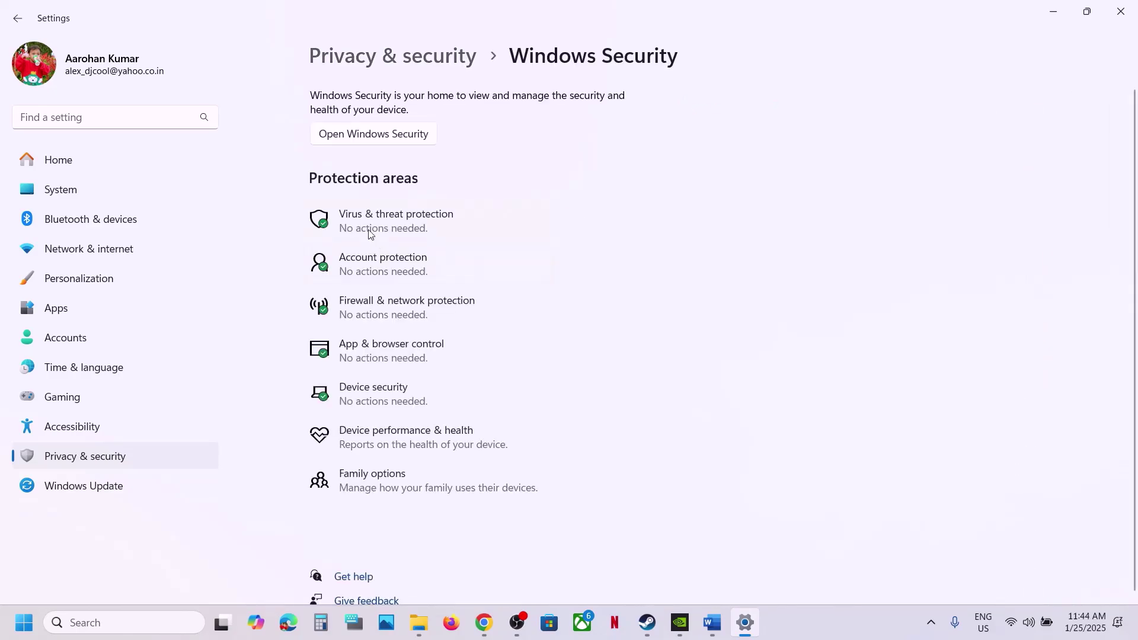
pyautogui.click(364, 223)
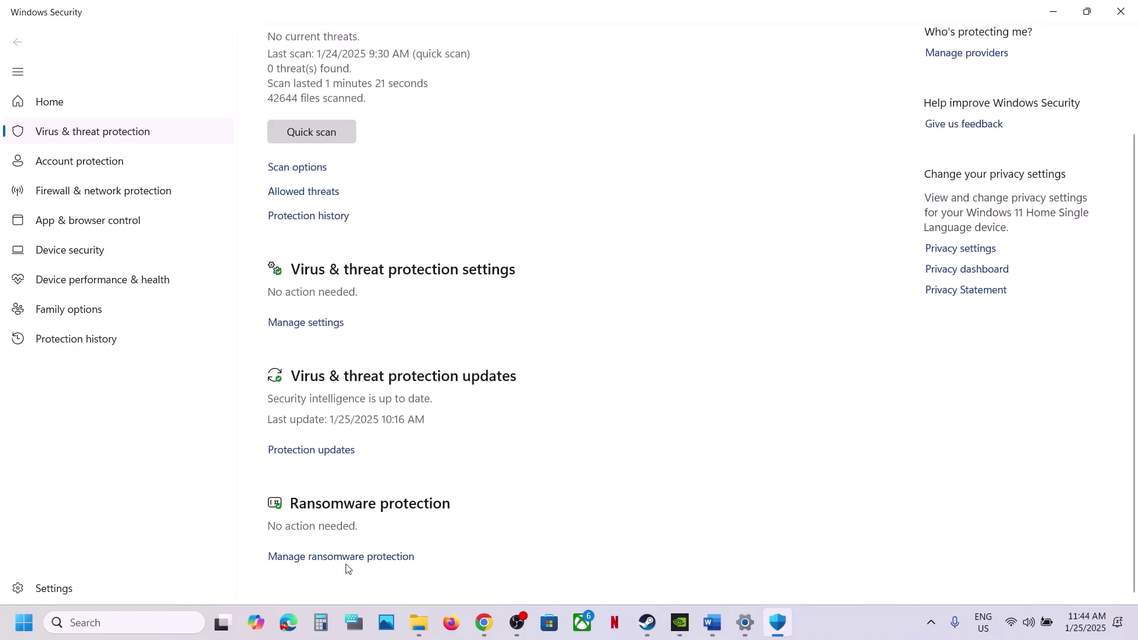
pyautogui.click(343, 555)
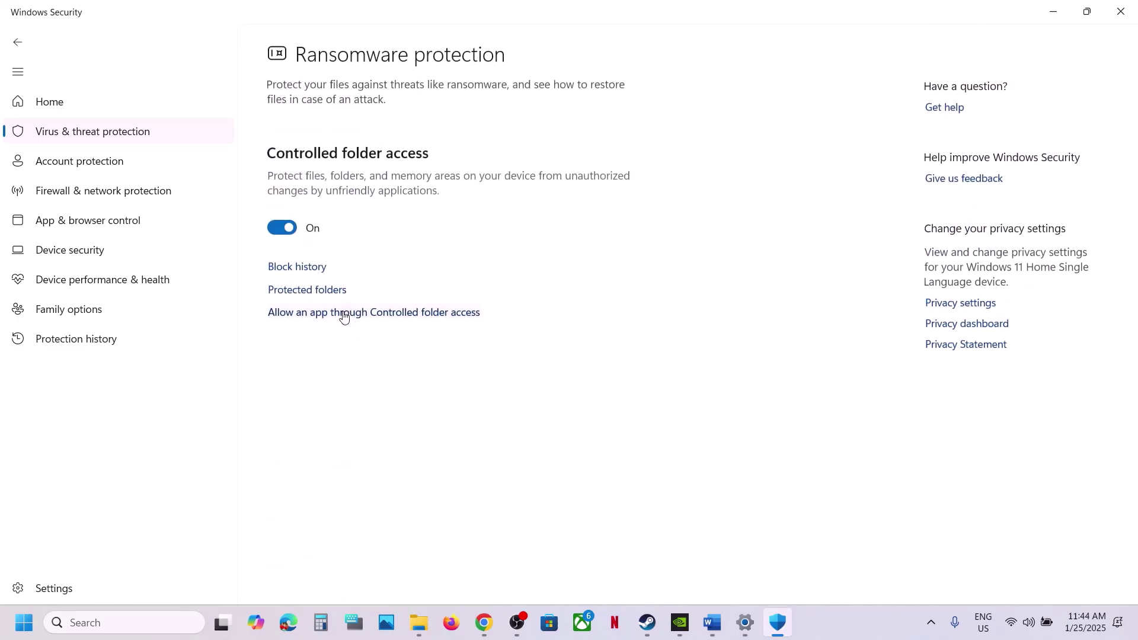
pyautogui.click(363, 318)
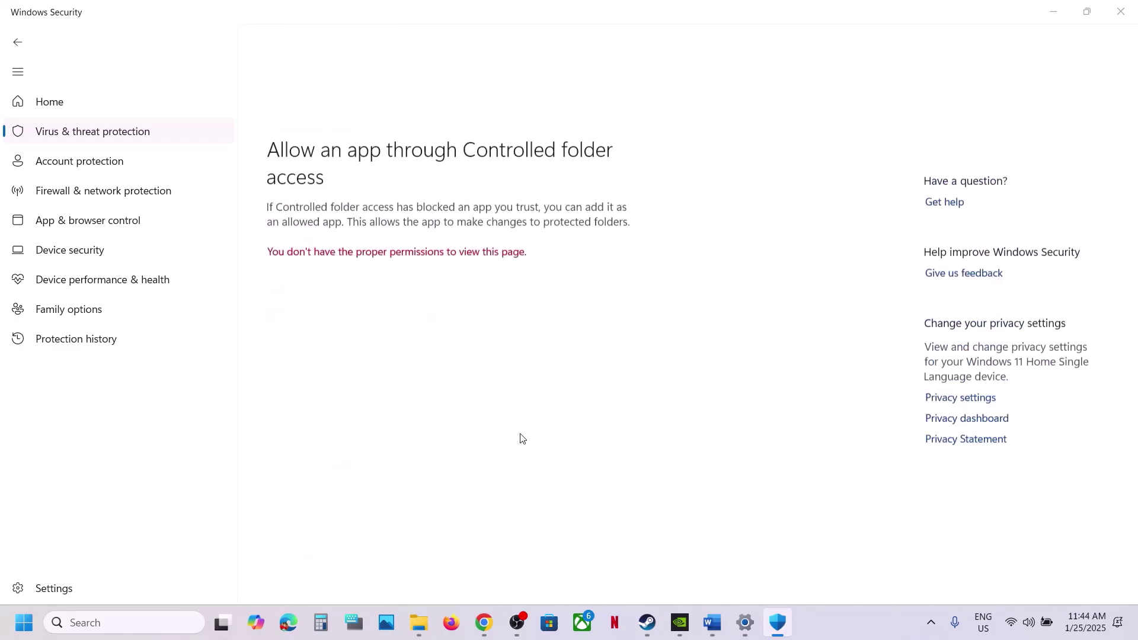
# Add the ff7rebirth application from the FINAL FANTASY VII REBIRTH folder in Steam's common folder as an allowed app.
pyautogui.scroll(-3, 376, 73)
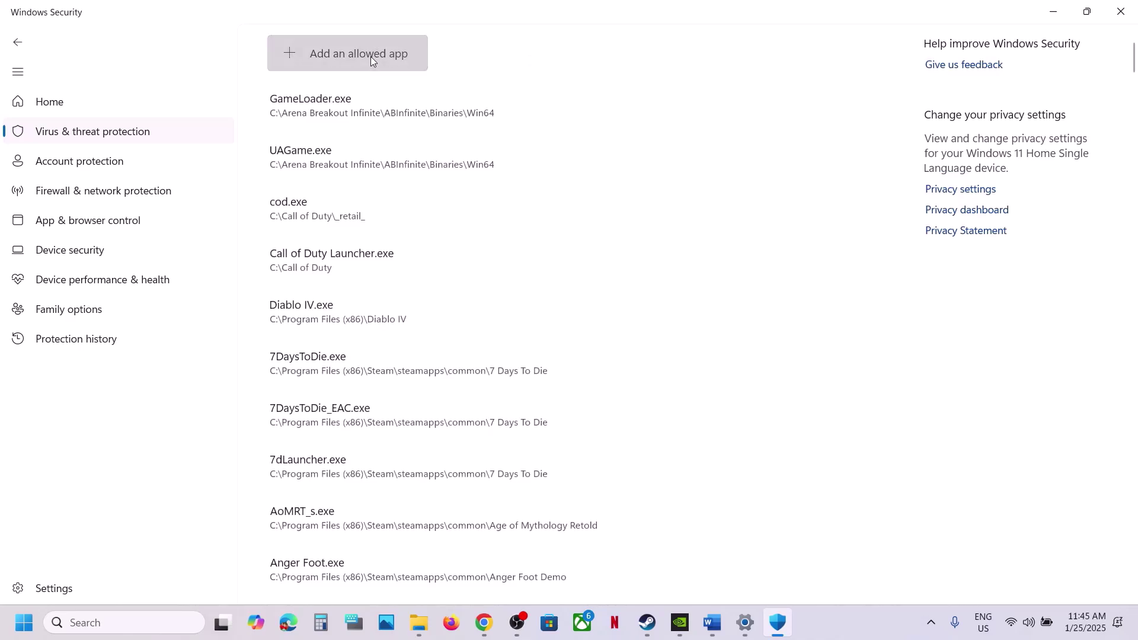
pyautogui.click(371, 55)
pyautogui.click(371, 112)
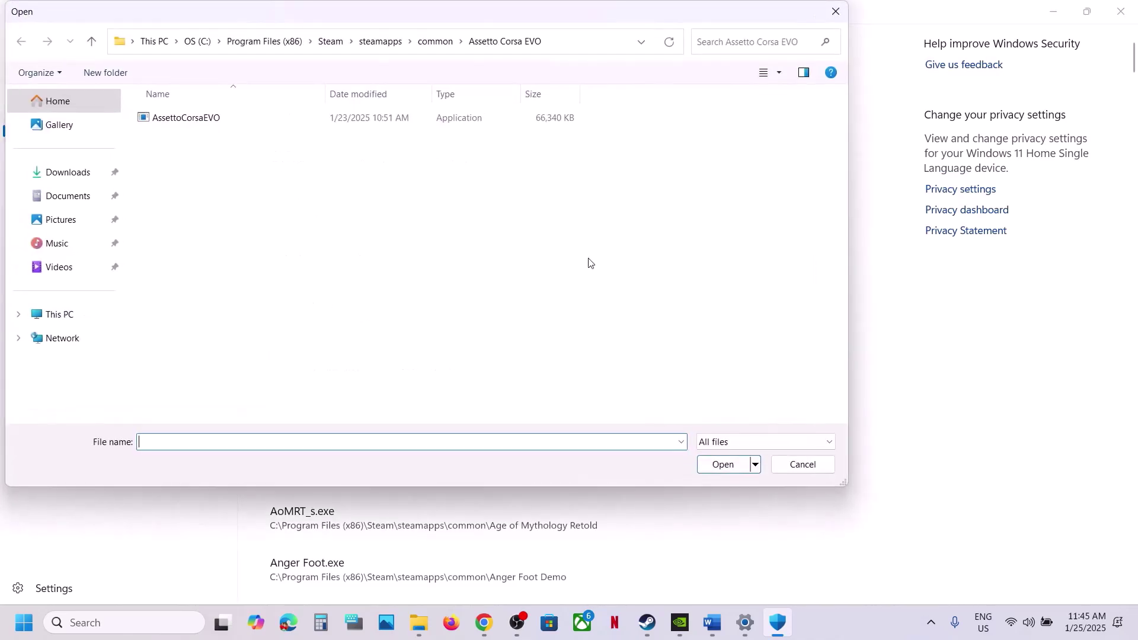
pyautogui.click(426, 45)
pyautogui.doubleClick(195, 162)
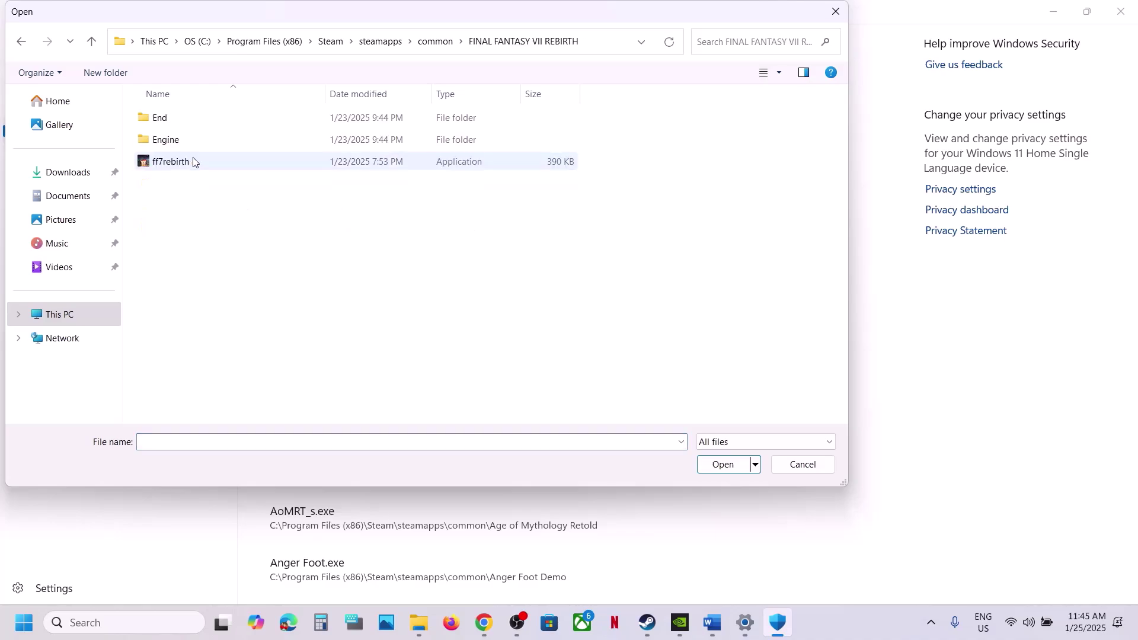
pyautogui.click(176, 166)
pyautogui.click(724, 465)
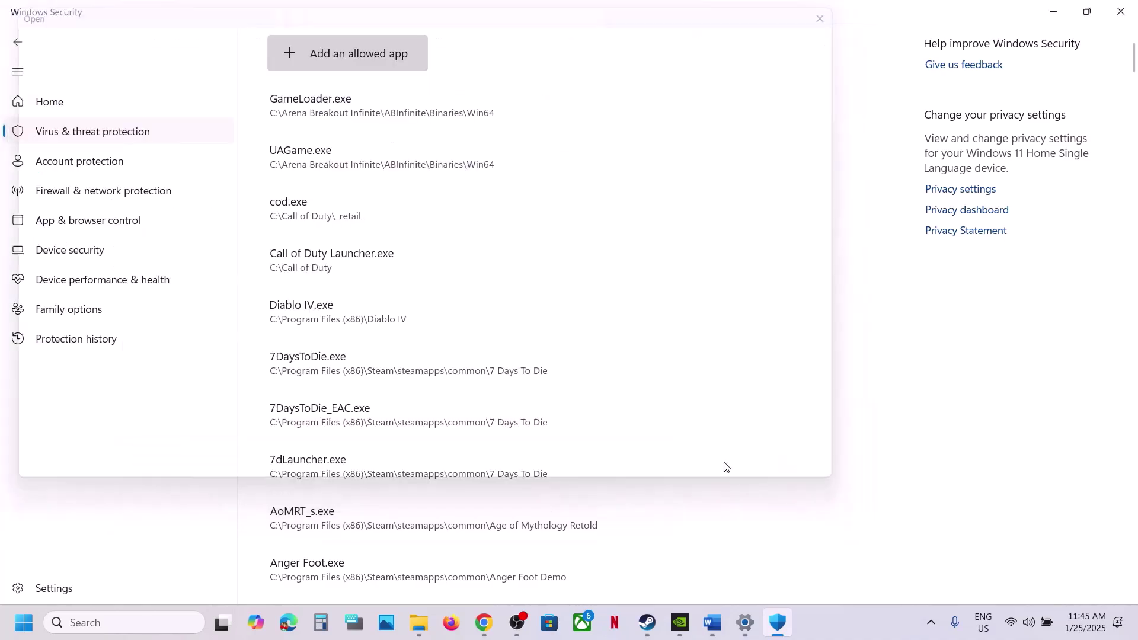
# Add the ff7rebirth_ application from the game's End, Binaries, Win64 folder as another allowed app.
pyautogui.click(347, 61)
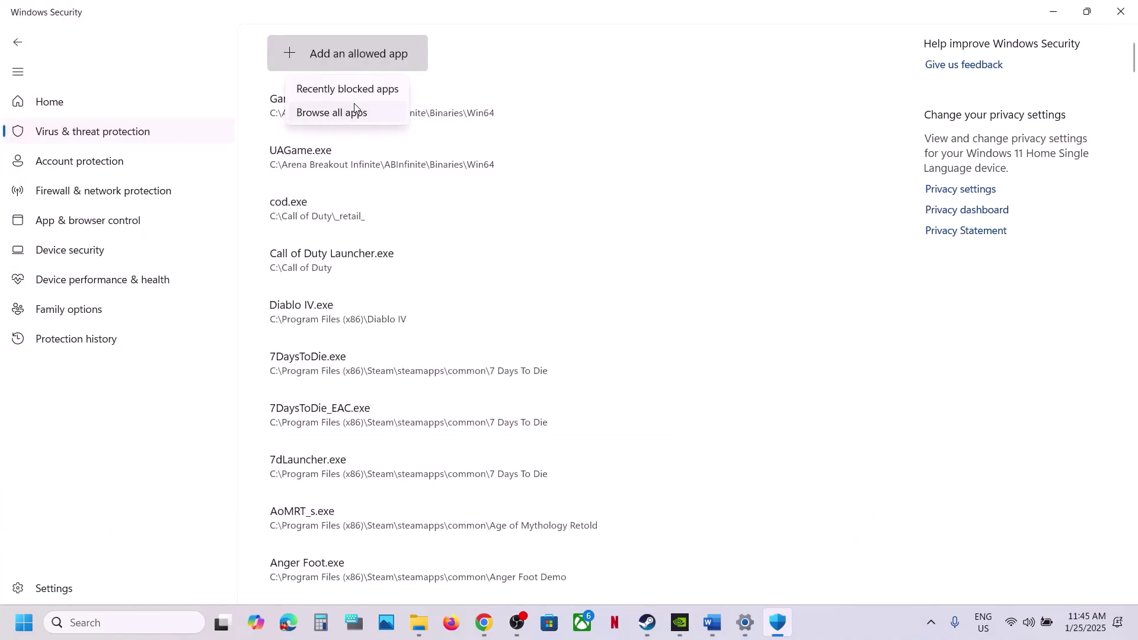
pyautogui.click(354, 103)
pyautogui.doubleClick(201, 119)
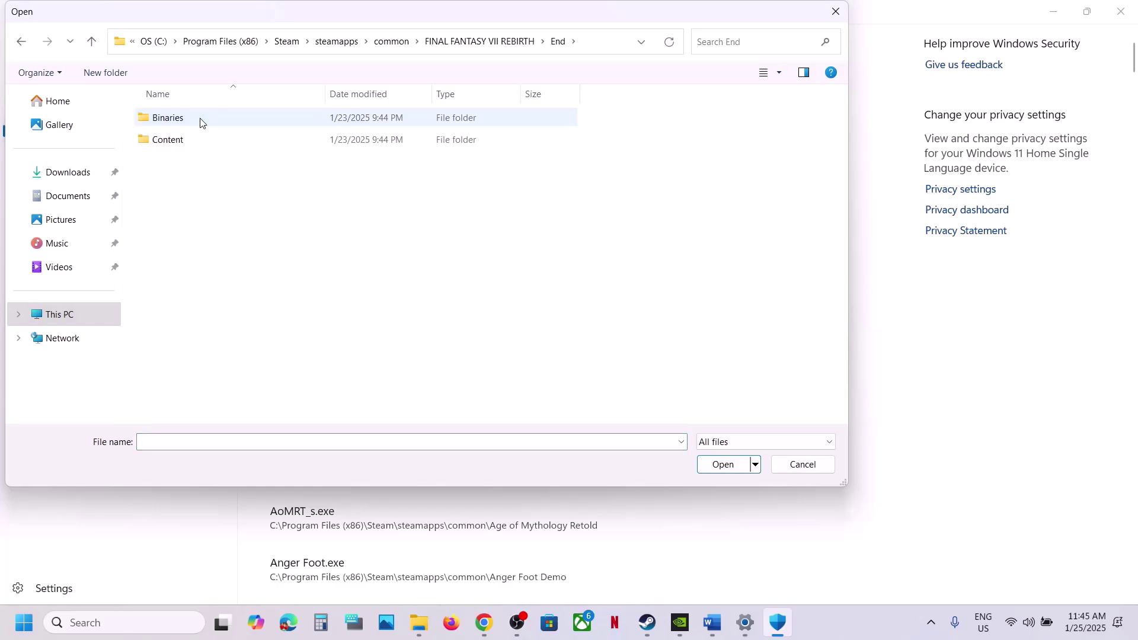
pyautogui.doubleClick(201, 118)
pyautogui.doubleClick(201, 119)
pyautogui.click(218, 141)
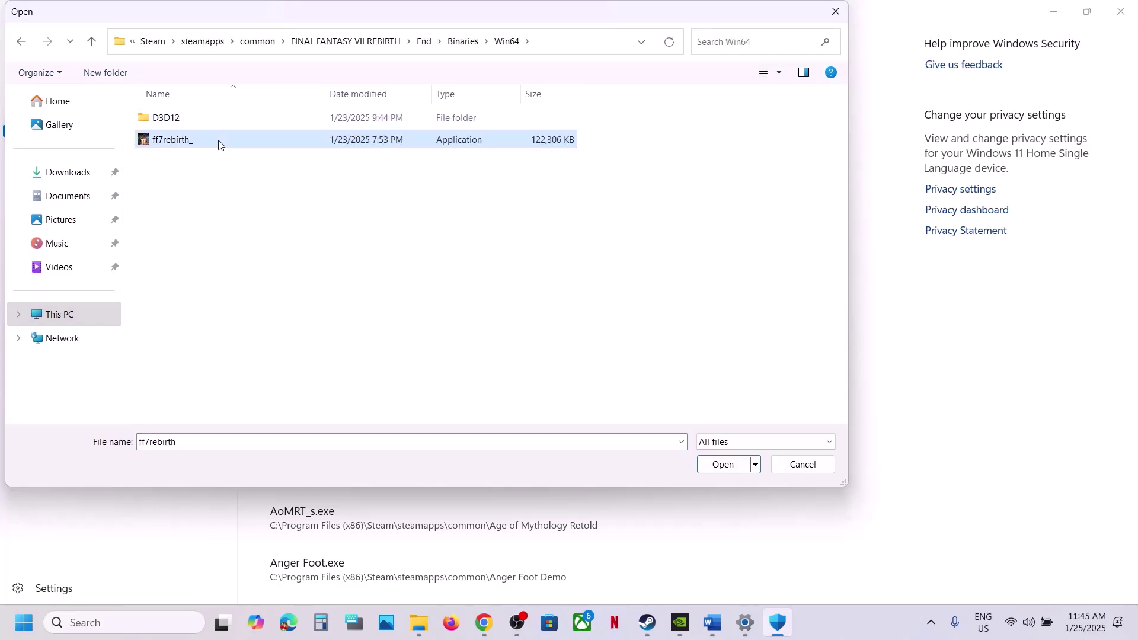
pyautogui.click(724, 466)
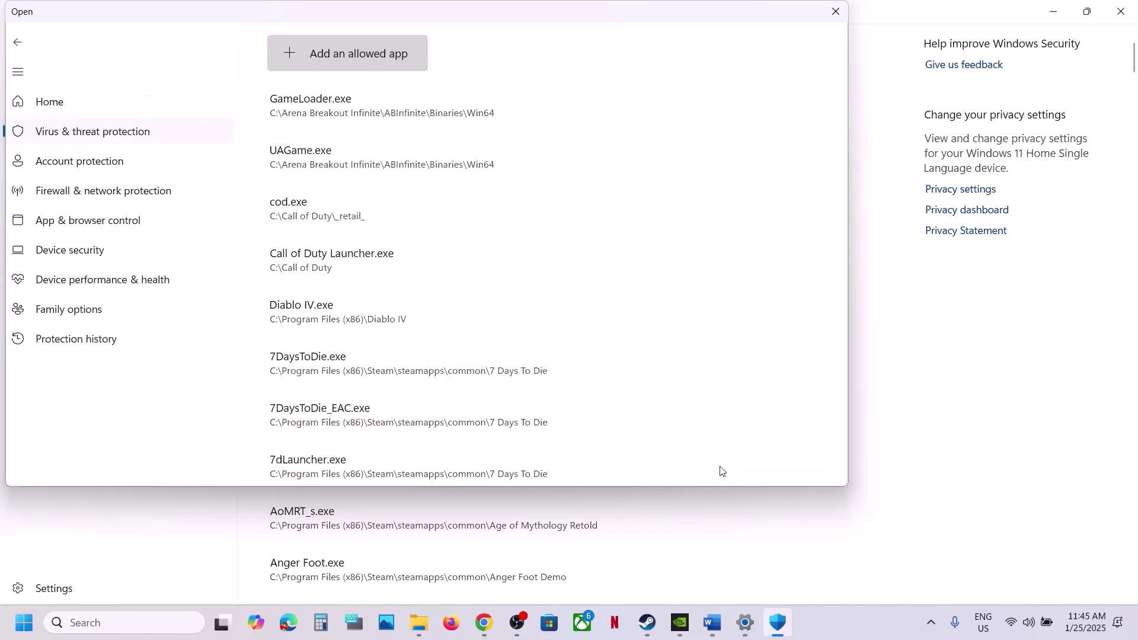
# Switch to Control Panel and open the list of apps allowed through Windows Defender Firewall under System and Security.
pyautogui.click(177, 623)
pyautogui.write('o')
pyautogui.press('BackSpace')
pyautogui.write('control')
pyautogui.press('Return')
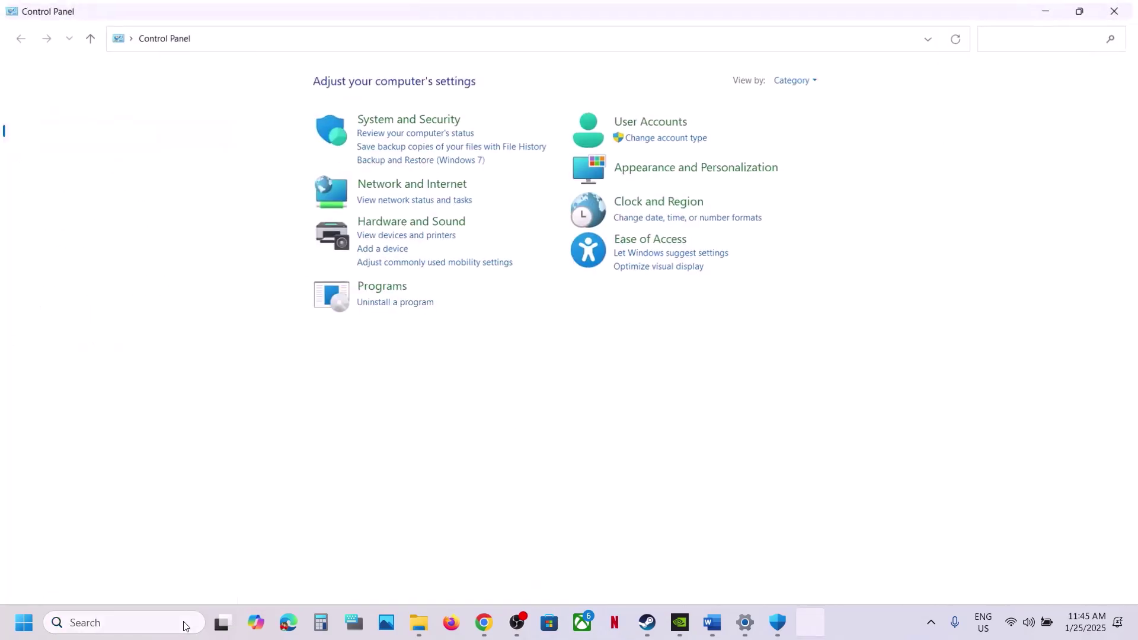
pyautogui.click(407, 117)
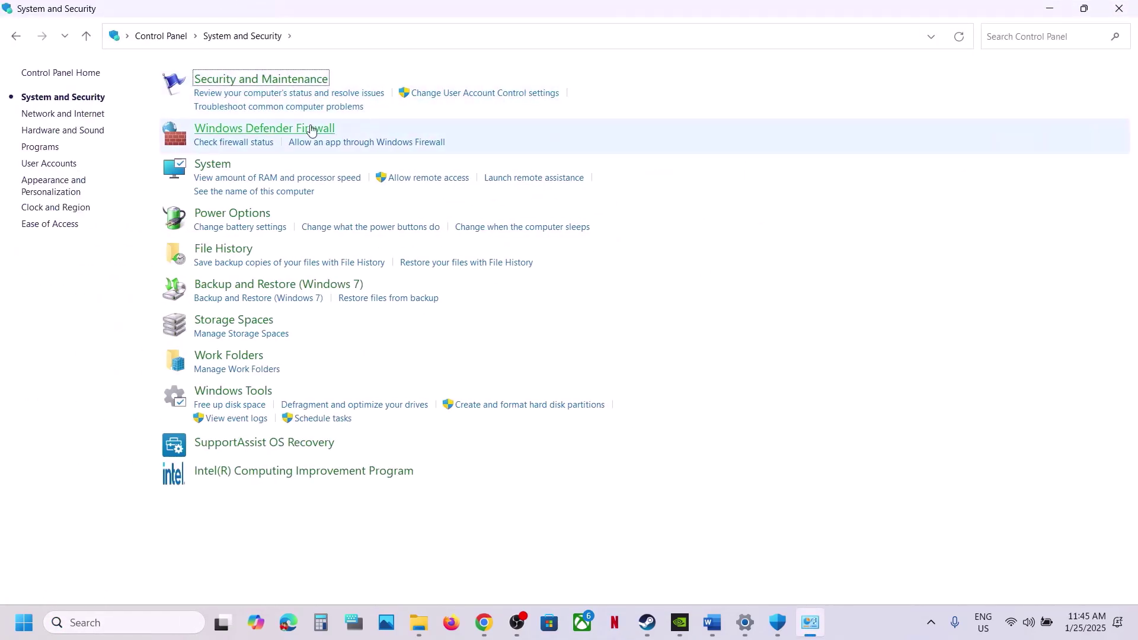
pyautogui.click(312, 129)
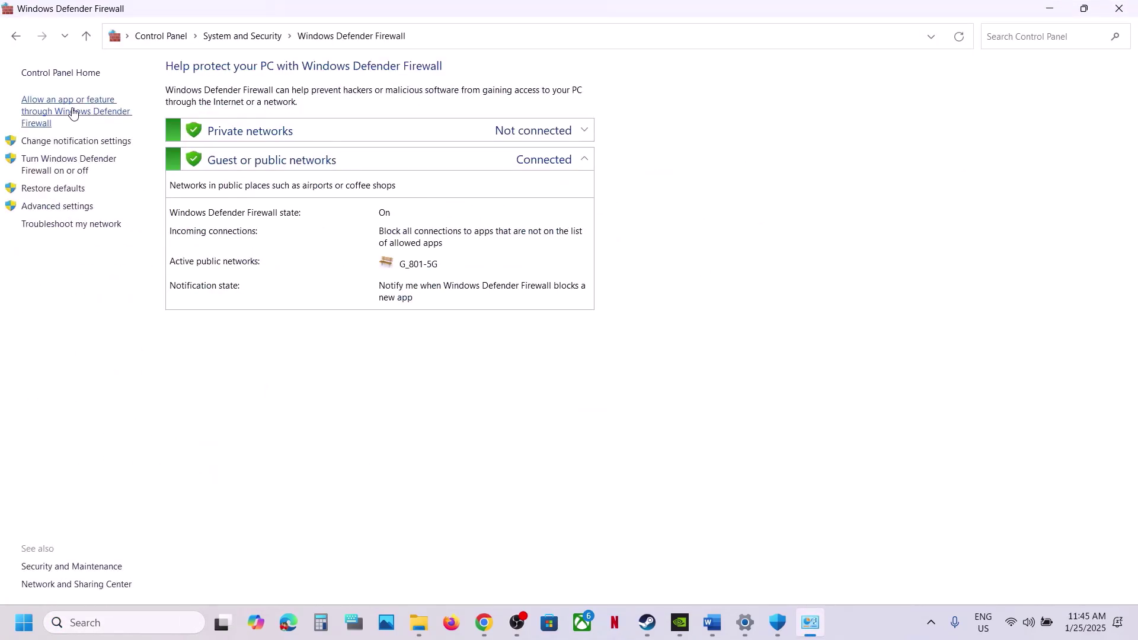
pyautogui.click(73, 113)
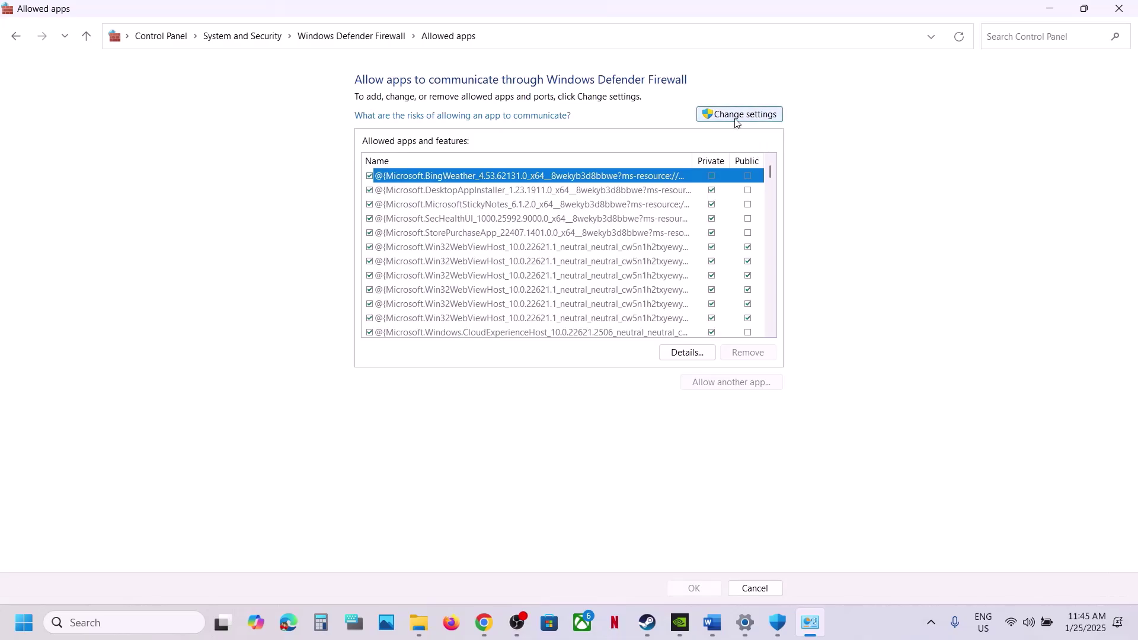
# Unlock the firewall's allowed apps for editing and try to add ff7rebirth from the FINAL FANTASY VII REBIRTH folder.
pyautogui.click(738, 116)
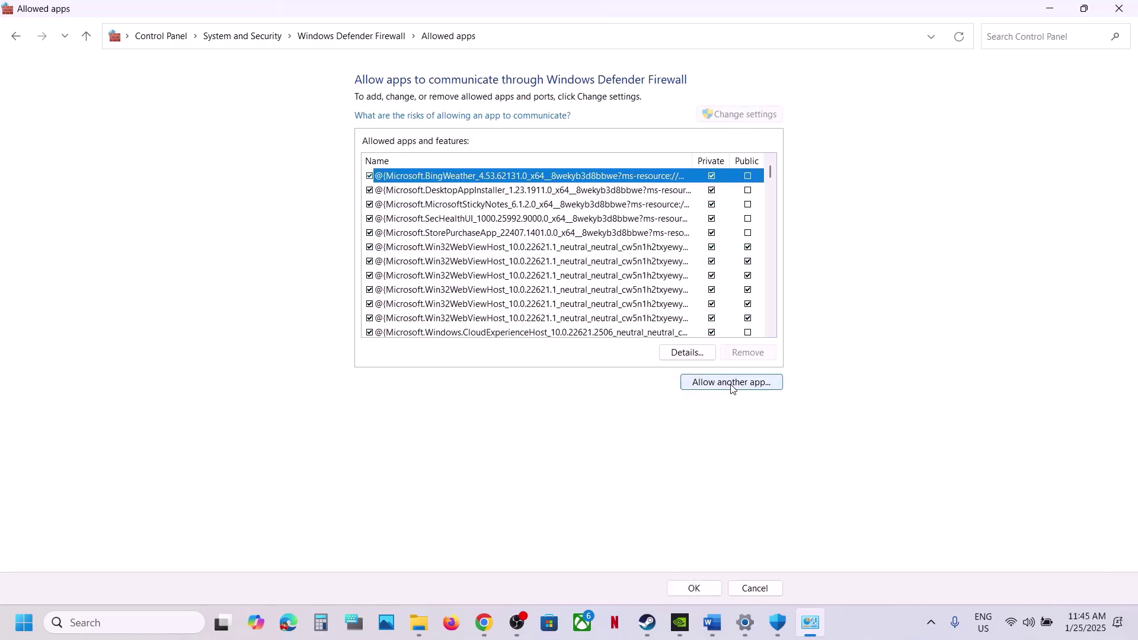
pyautogui.click(733, 385)
pyautogui.click(667, 379)
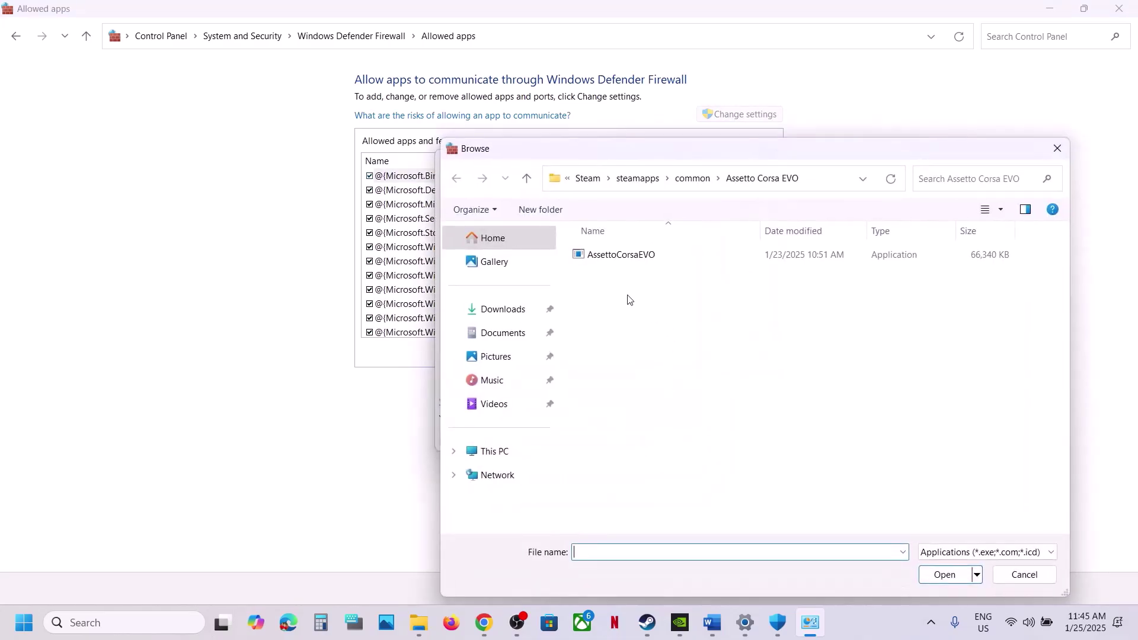
pyautogui.click(693, 179)
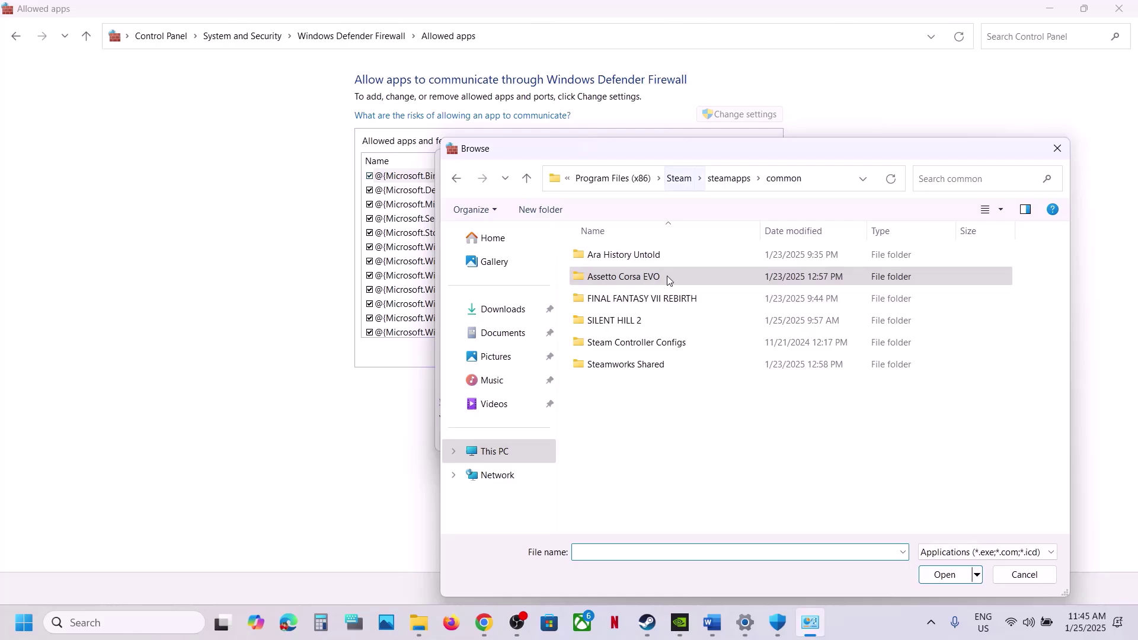
pyautogui.click(631, 300)
pyautogui.doubleClick(631, 299)
pyautogui.click(606, 300)
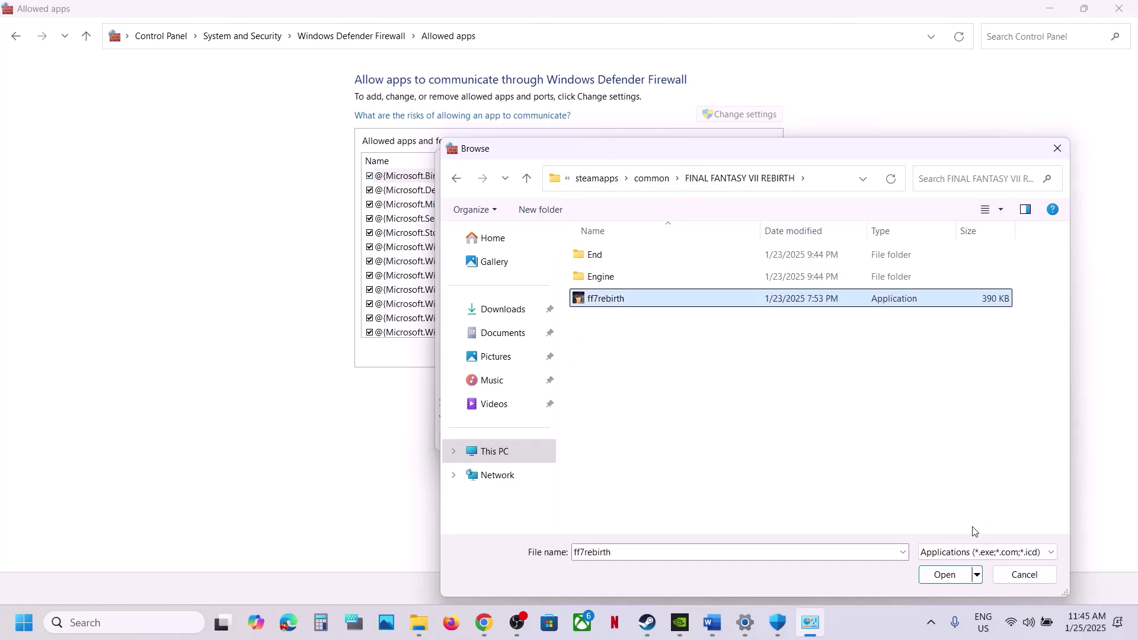
pyautogui.click(945, 575)
pyautogui.click(613, 441)
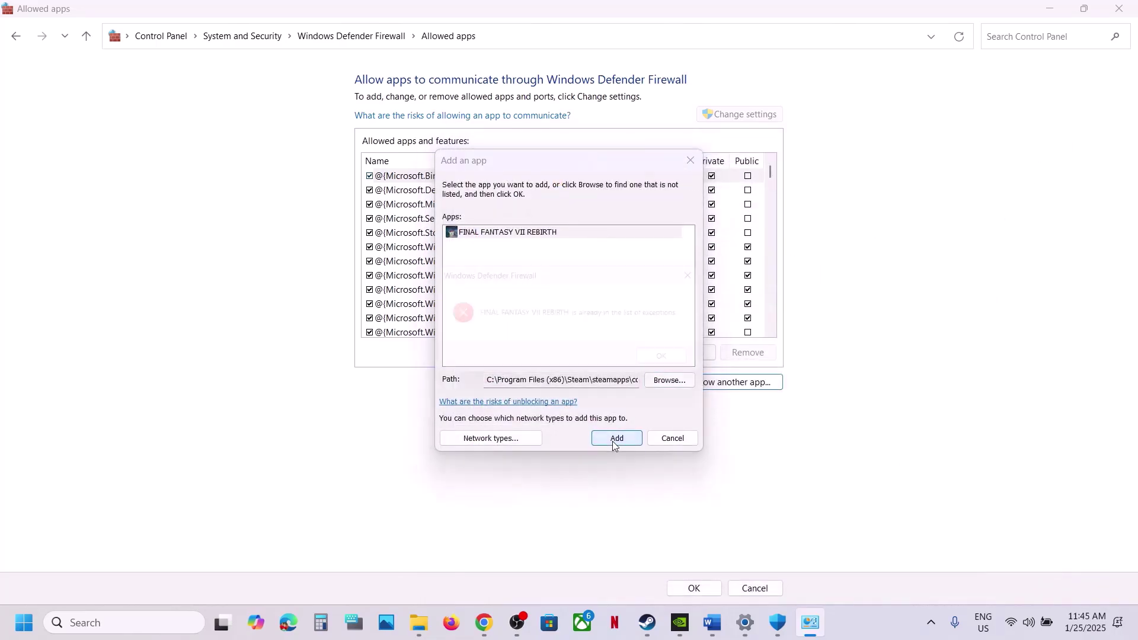
# Add the ff7rebirth_ application from the game's End, Binaries, Win64 folder to the firewall's allowed apps and select its FINAL FANTASY VII REBIRTH entry.
pyautogui.click(681, 365)
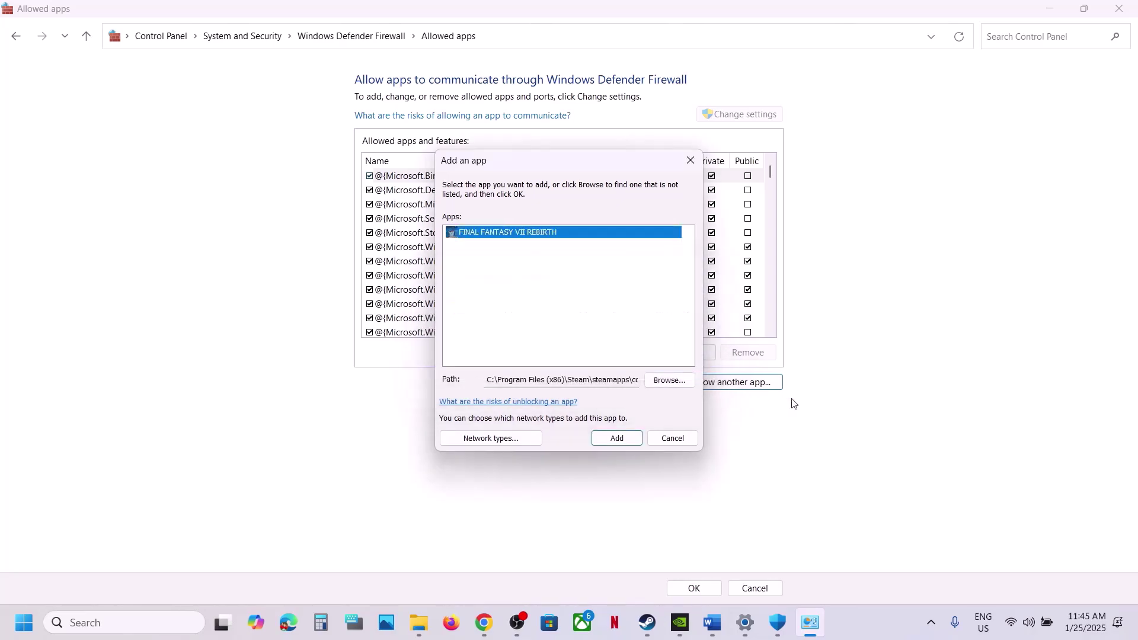
pyautogui.click(676, 382)
pyautogui.doubleClick(596, 254)
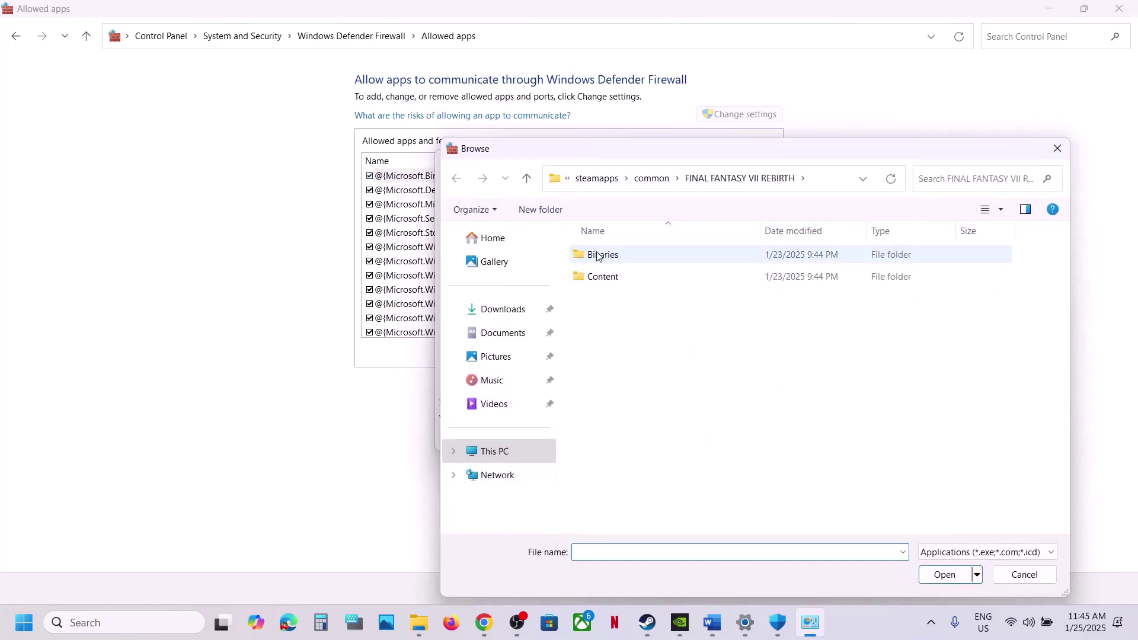
pyautogui.doubleClick(596, 256)
pyautogui.doubleClick(596, 256)
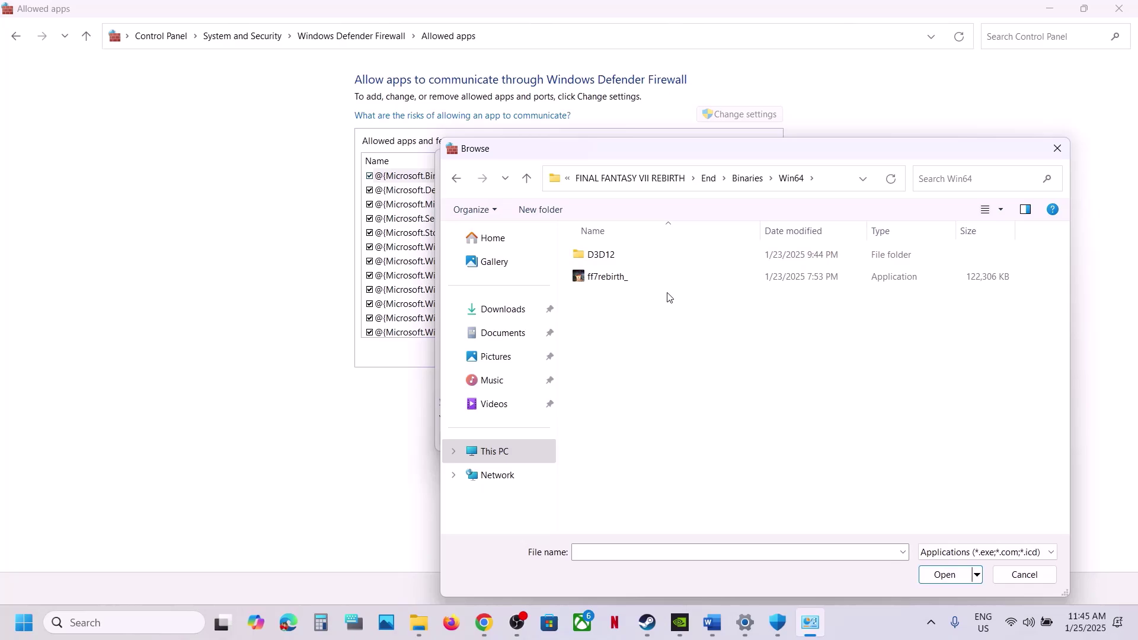
pyautogui.click(641, 279)
pyautogui.click(942, 574)
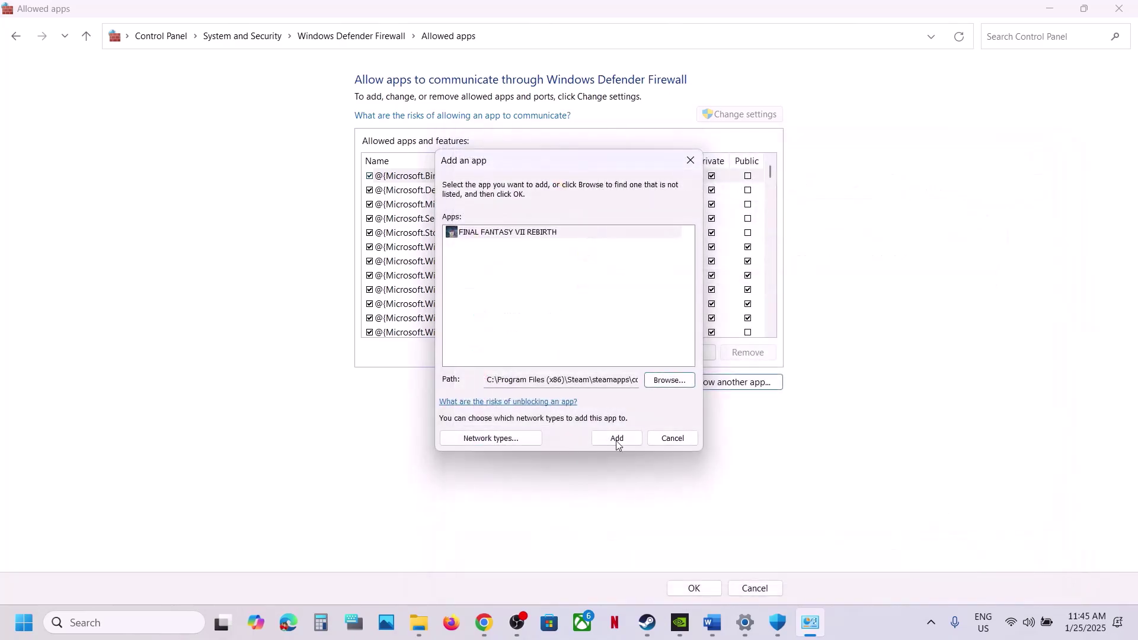
pyautogui.click(617, 438)
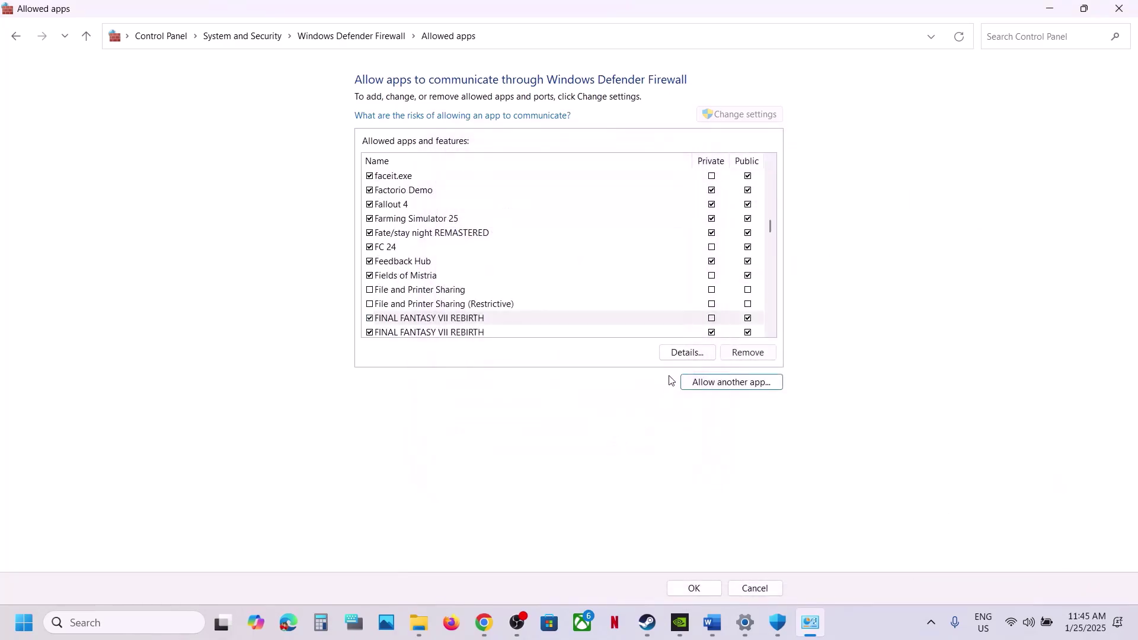
pyautogui.click(441, 323)
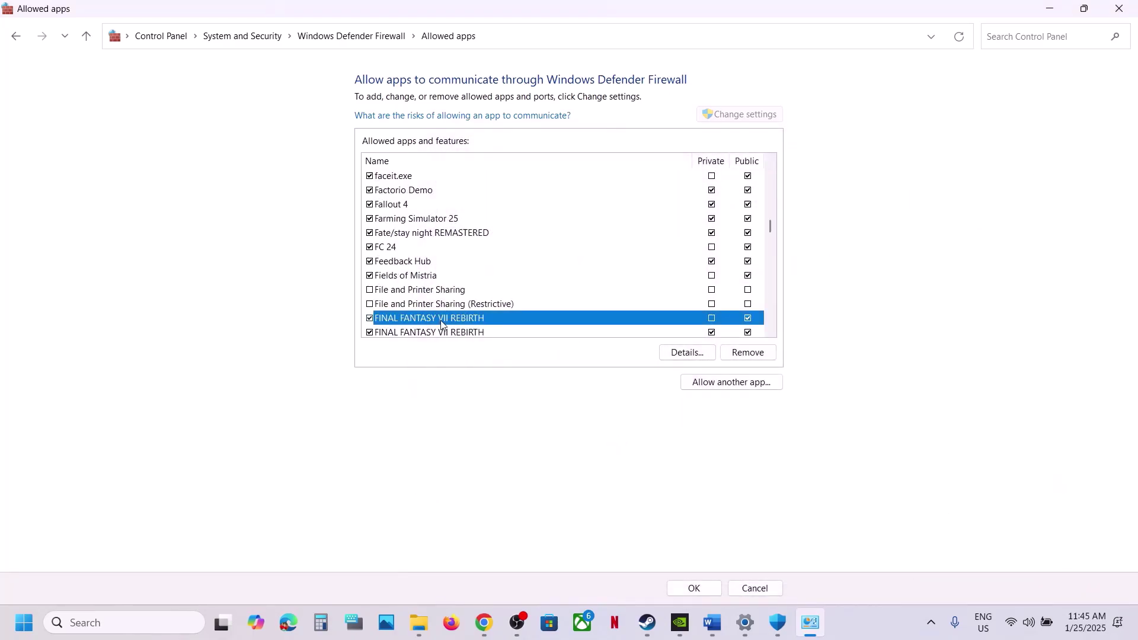
# Close the firewall's allowed apps, Windows Security and Settings windows to return to the Word guide.
pyautogui.click(1119, 10)
pyautogui.click(1119, 11)
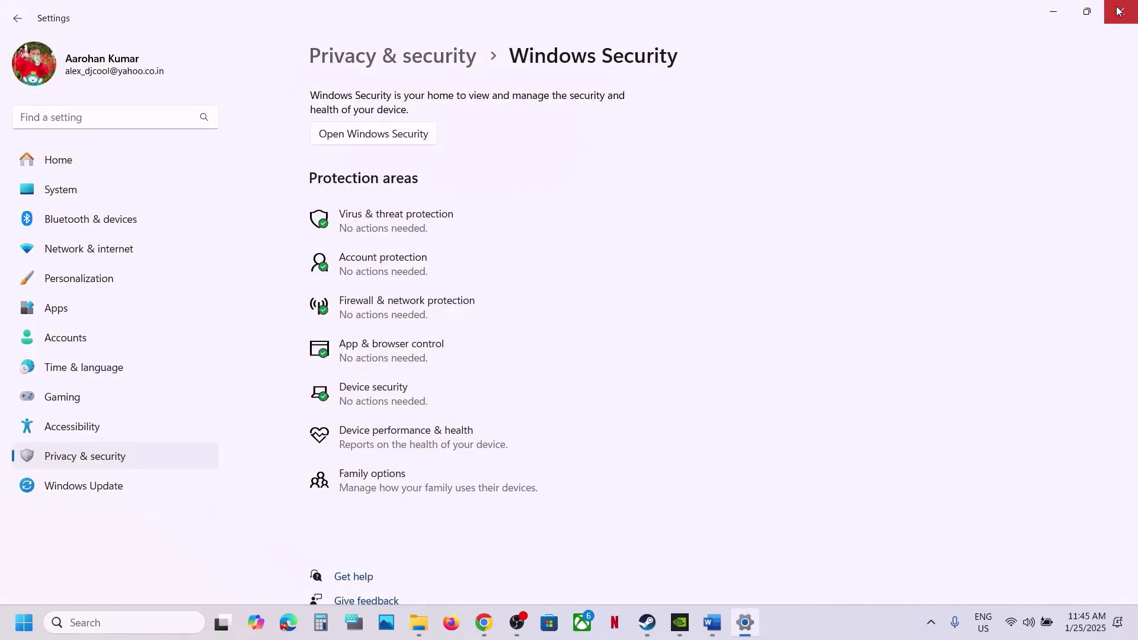
pyautogui.click(1121, 9)
# Highlight the Step 17 instructions on disconnecting extra USB devices and monitors, closing lighting and third-party services, and disabling Steam Overlay.
pyautogui.scroll(-5, 600, 376)
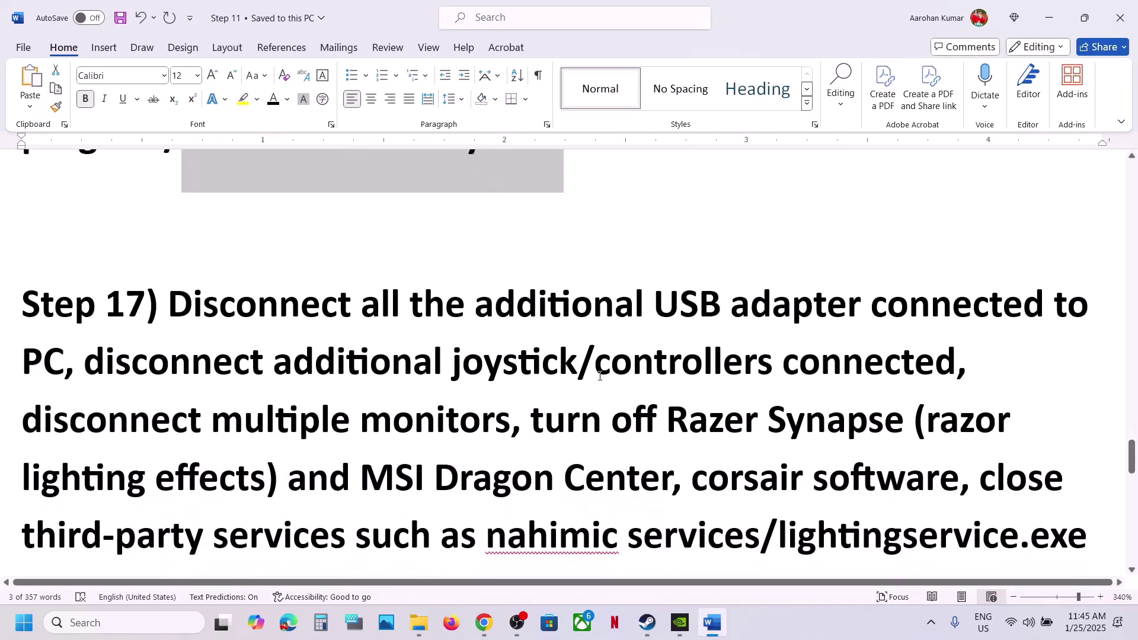
pyautogui.moveTo(174, 302); pyautogui.dragTo(622, 323)
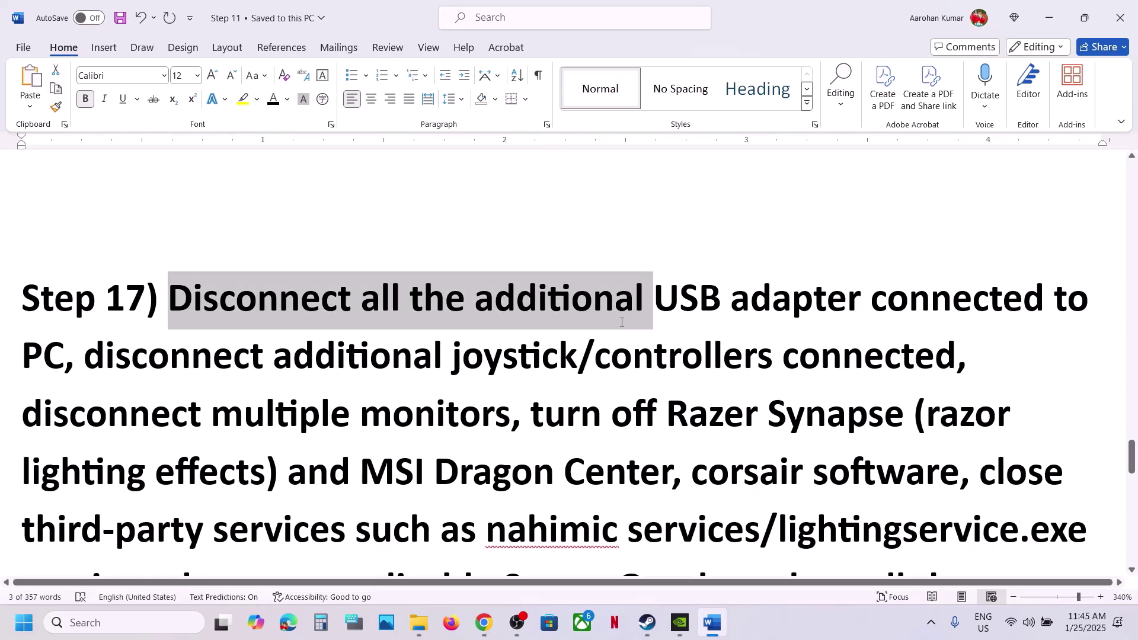
pyautogui.moveTo(170, 302); pyautogui.dragTo(865, 373)
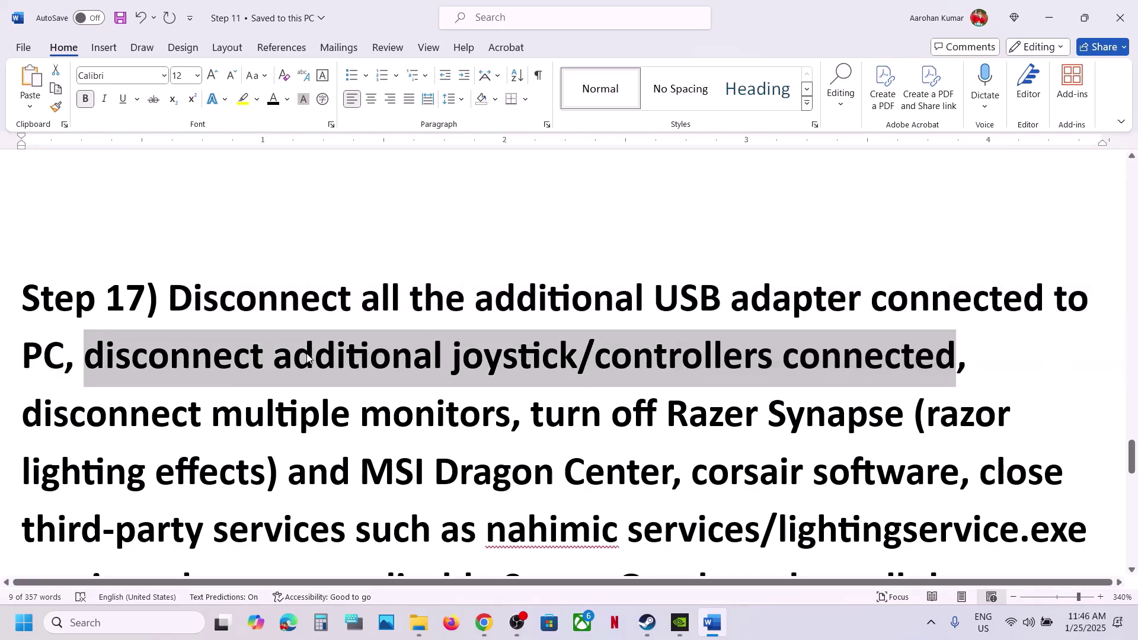
pyautogui.scroll(-3, 409, 369)
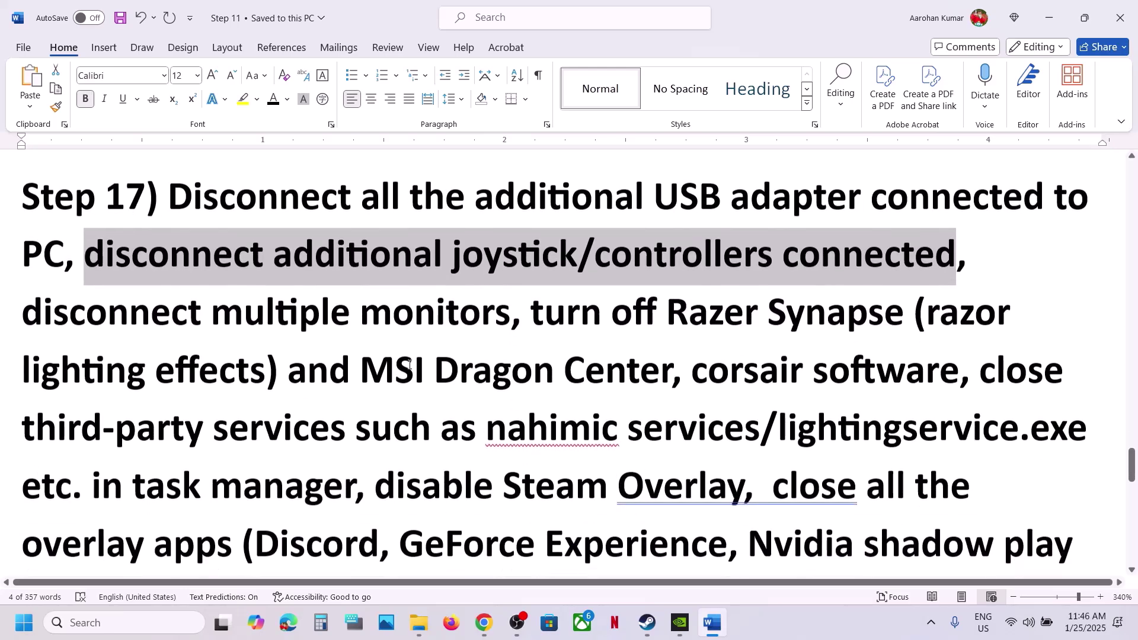
pyautogui.moveTo(42, 309); pyautogui.dragTo(355, 487)
pyautogui.scroll(-4, 349, 490)
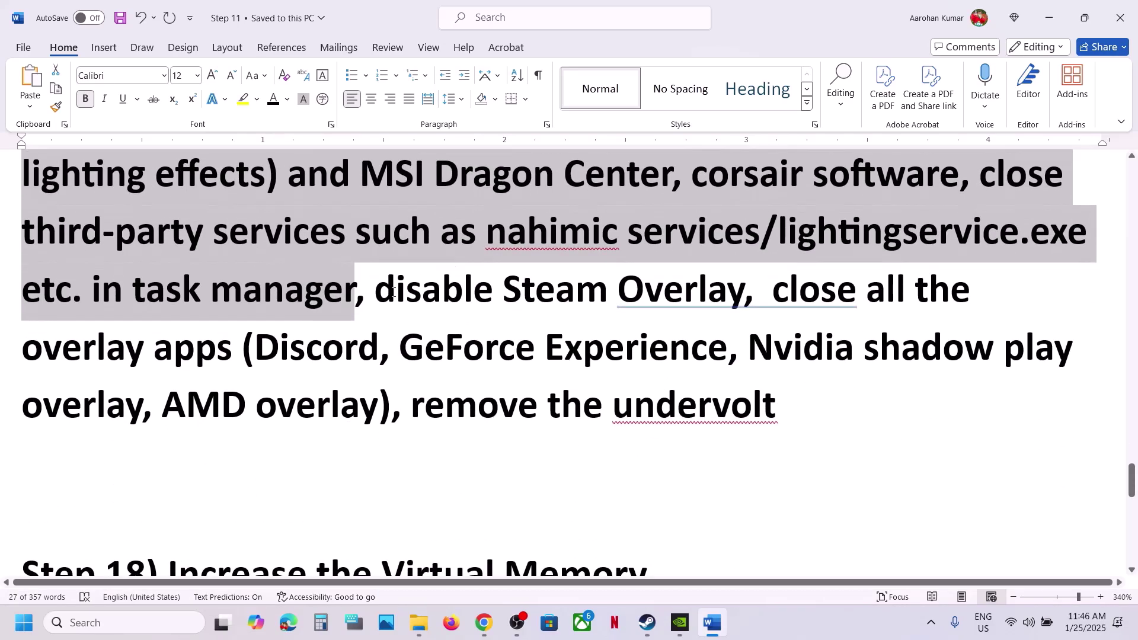
pyautogui.moveTo(376, 290); pyautogui.dragTo(636, 312)
# Switch to Steam, turn off the in-game Steam Overlay in FINAL FANTASY VII REBIRTH's properties, and return to the Word guide.
pyautogui.click(647, 623)
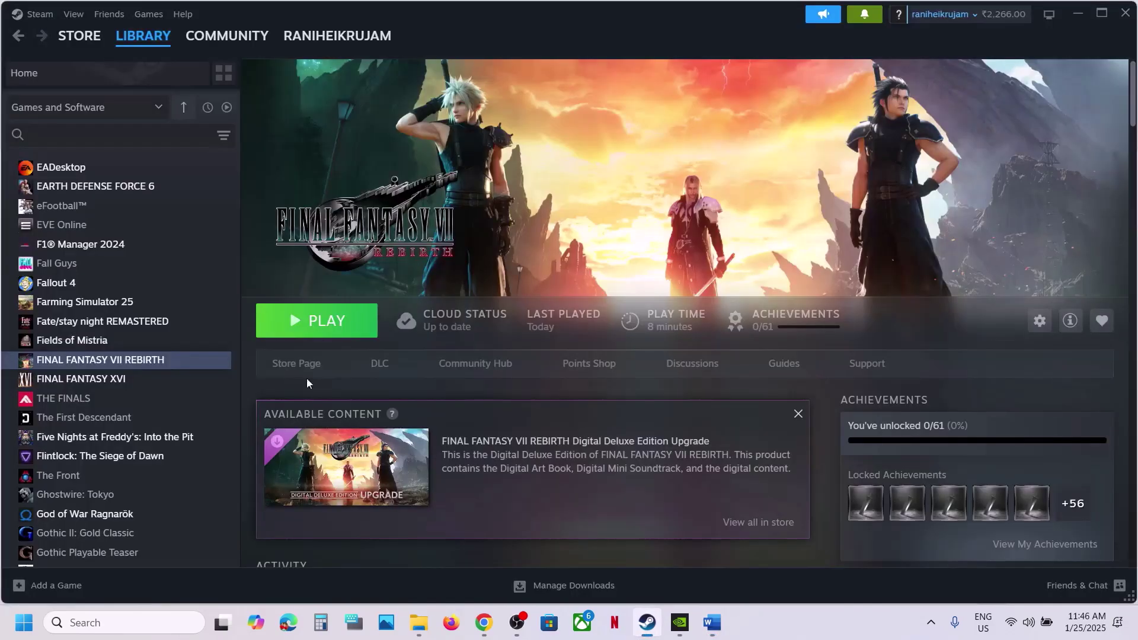
pyautogui.rightClick(153, 352)
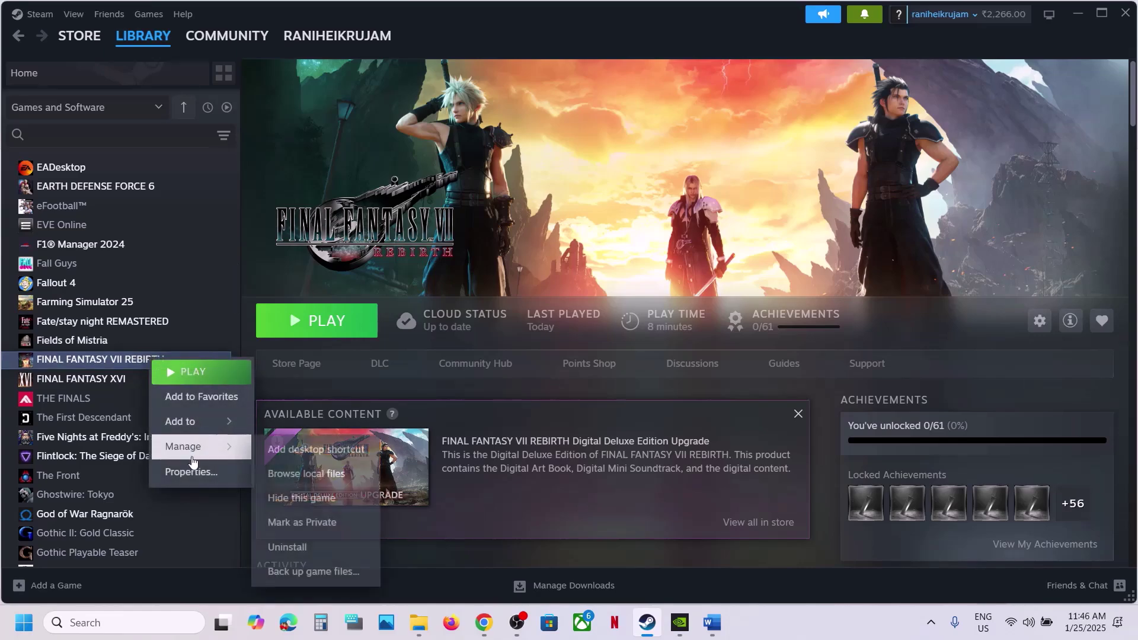
pyautogui.click(178, 471)
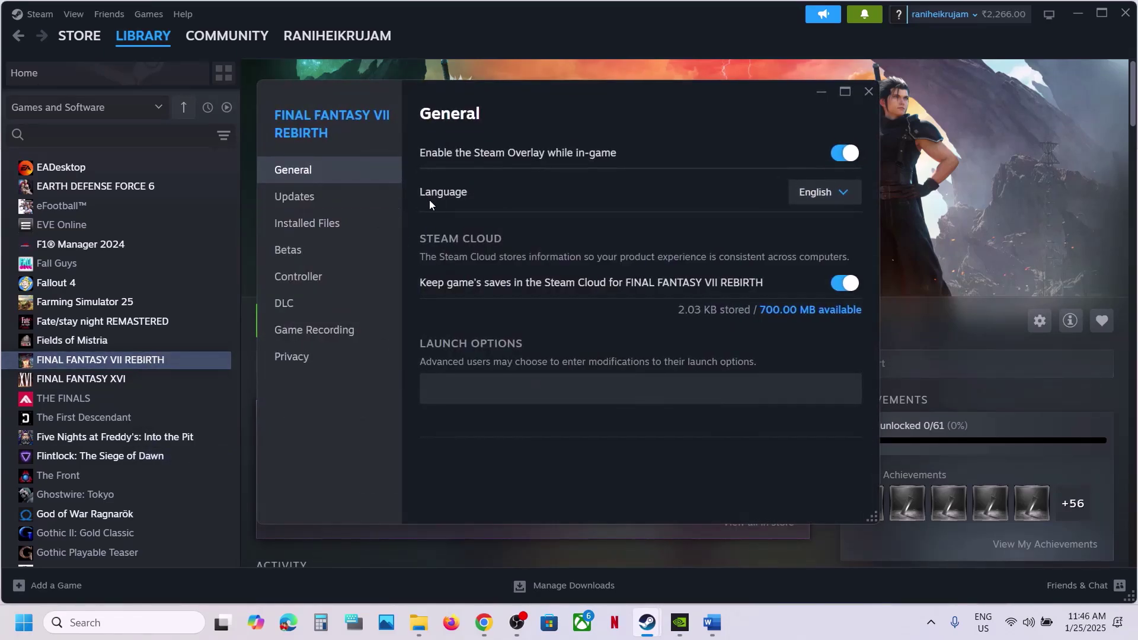
pyautogui.click(844, 153)
pyautogui.click(866, 93)
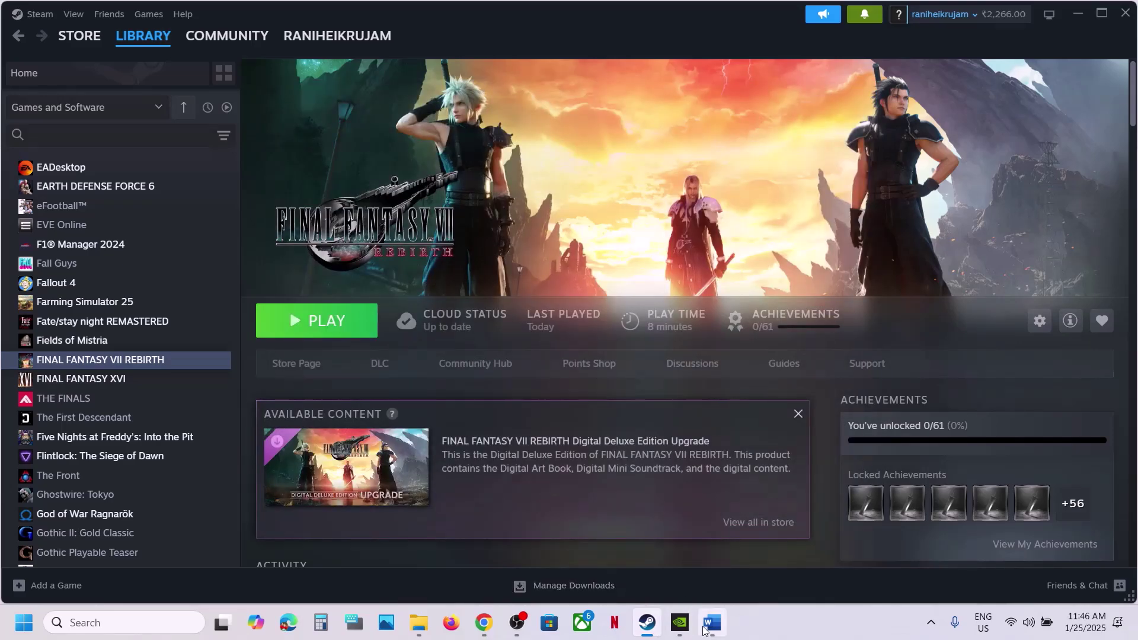
pyautogui.click(711, 623)
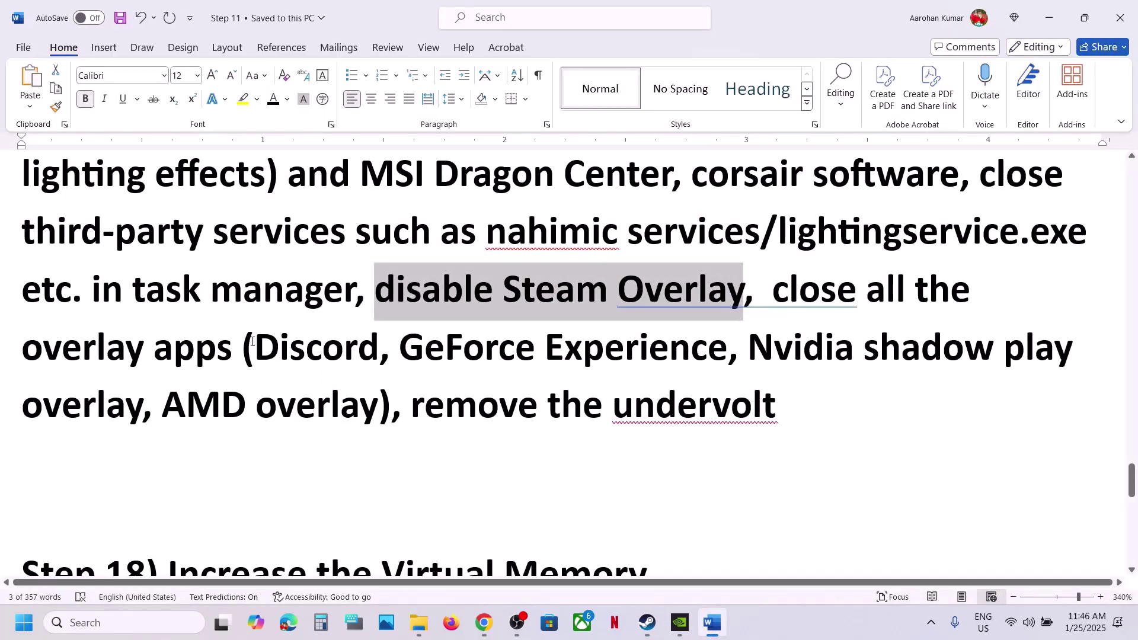
# Highlight the Step 17 items on closing overlay apps such as Discord and GeForce Experience and removing the undervolt.
pyautogui.moveTo(252, 342); pyautogui.dragTo(708, 357)
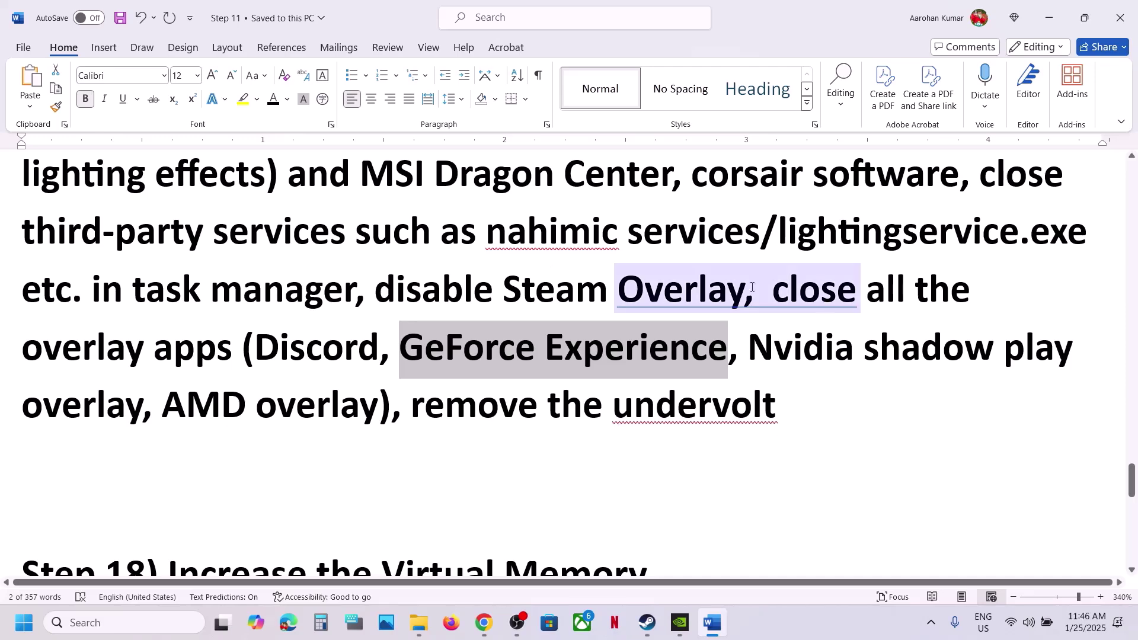
pyautogui.moveTo(775, 289); pyautogui.dragTo(692, 423)
pyautogui.rightClick(692, 423)
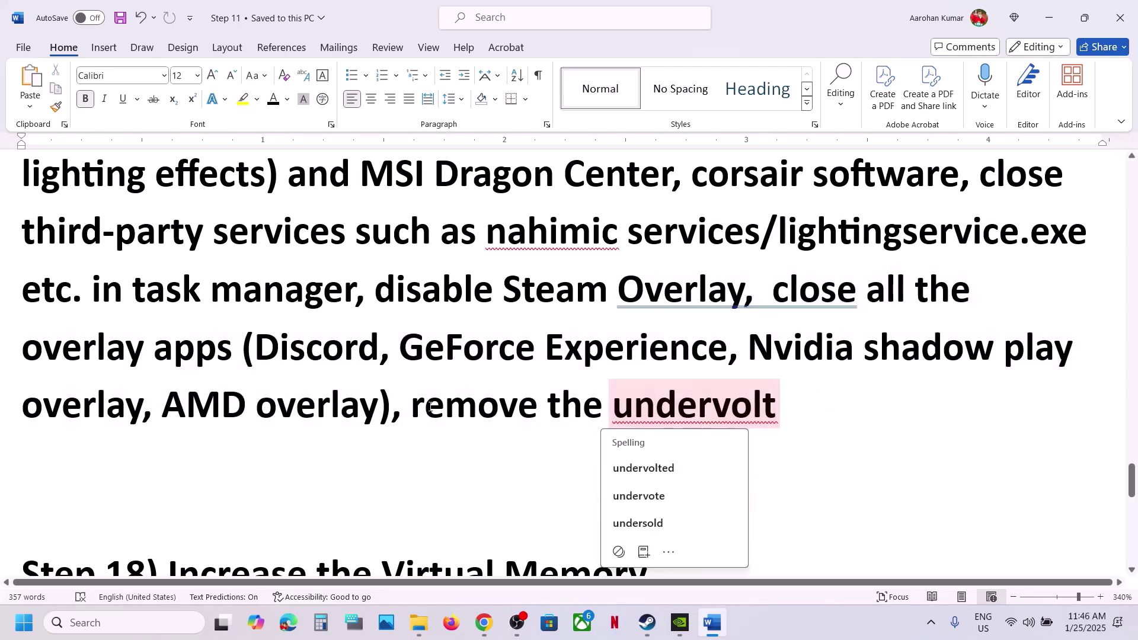
pyautogui.press('Escape')
pyautogui.moveTo(411, 405); pyautogui.dragTo(840, 402)
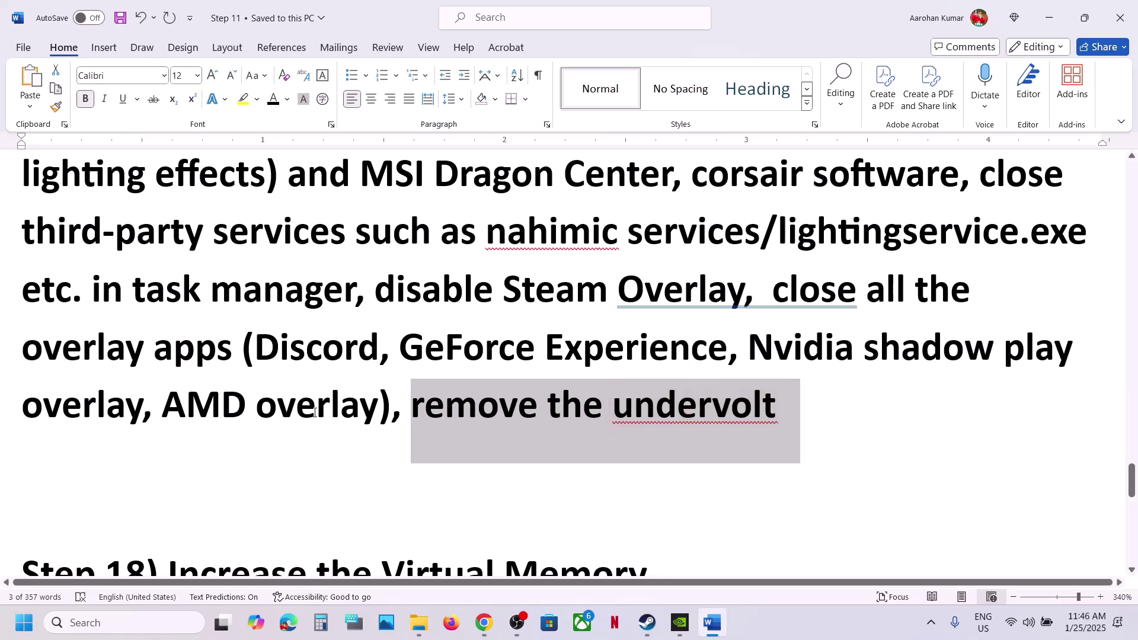
pyautogui.click(318, 388)
# Highlight the Step 18 heading on increasing the virtual memory.
pyautogui.scroll(-3, 318, 391)
pyautogui.moveTo(168, 409); pyautogui.dragTo(652, 414)
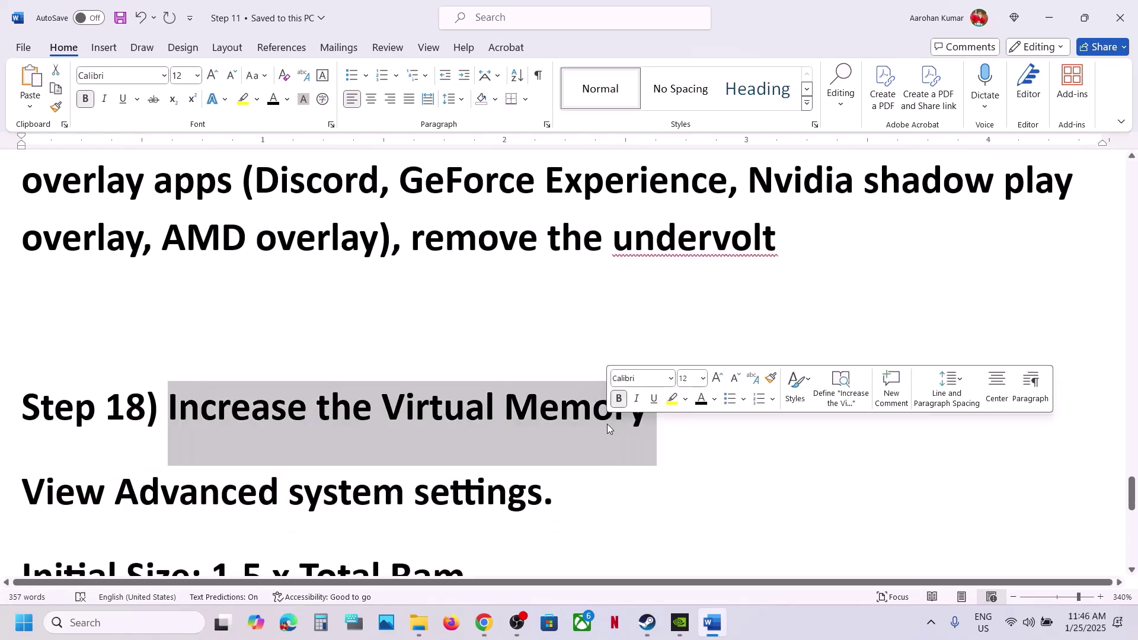
pyautogui.click(784, 631)
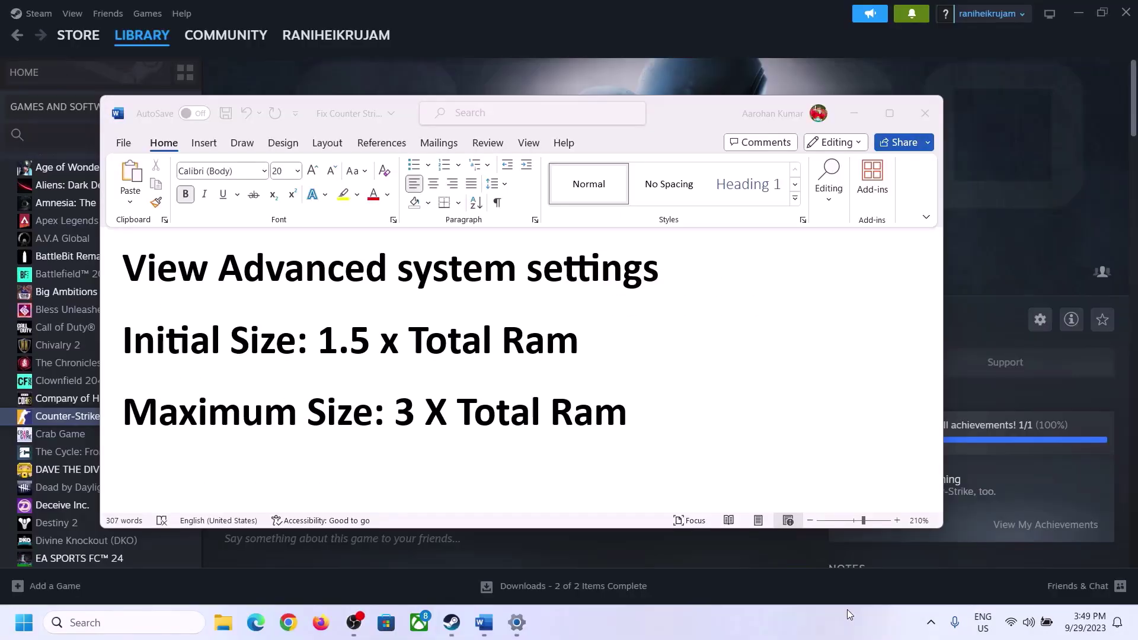
# Copy "View Advanced system settings" from the guide, find it with Windows search, and open the System Properties window over the guide.
pyautogui.click(197, 275)
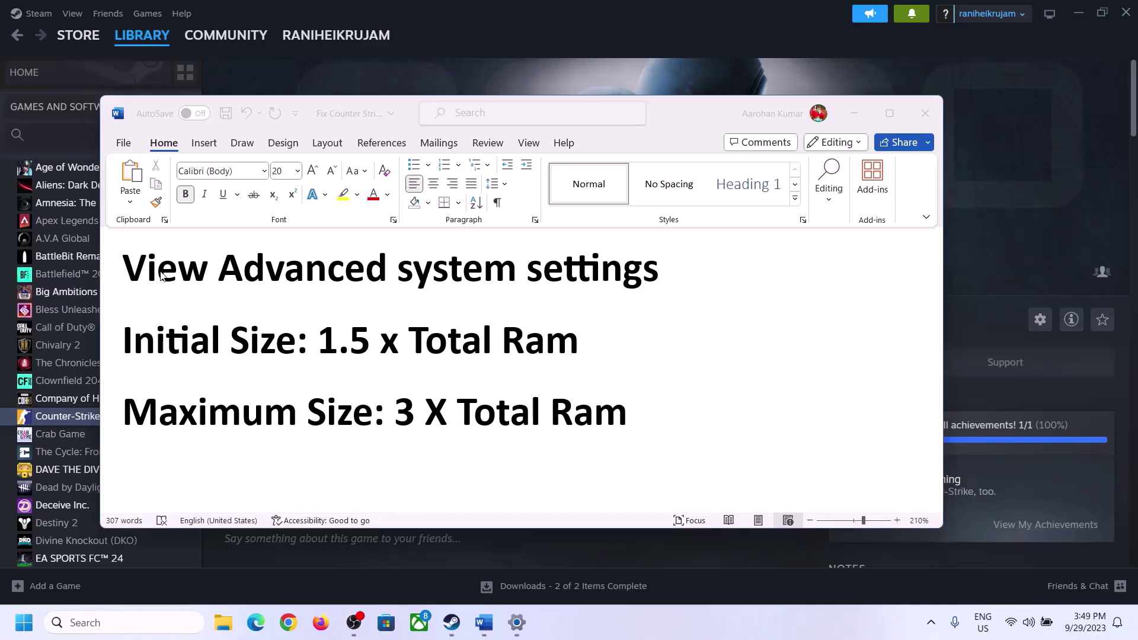
pyautogui.moveTo(137, 274); pyautogui.dragTo(621, 289)
pyautogui.hotkey('ctrl', 'c')
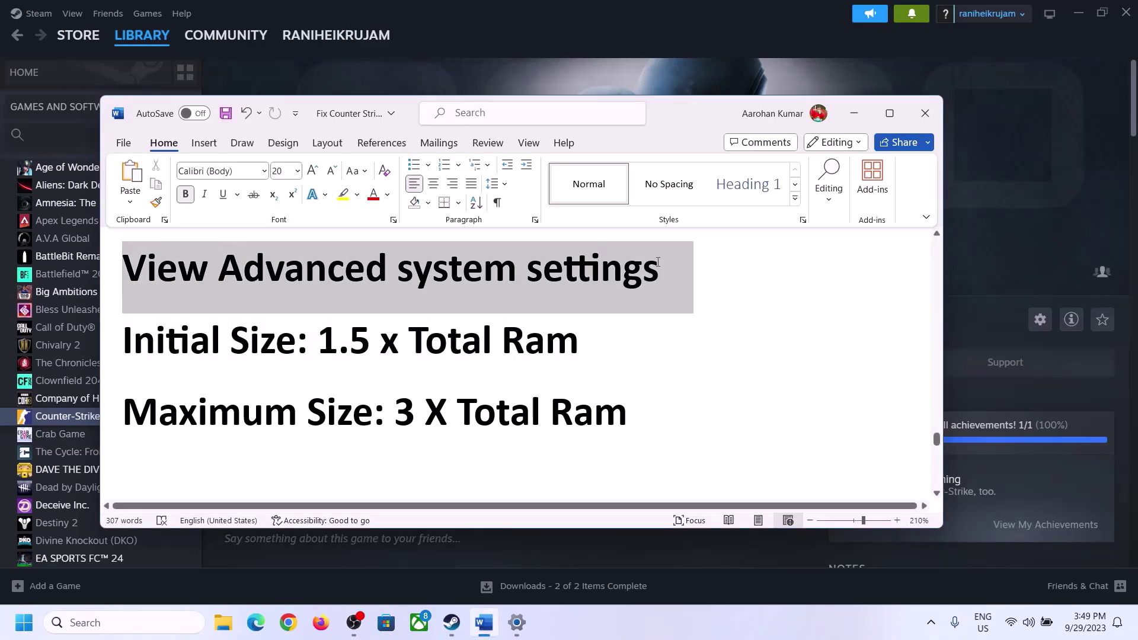
pyautogui.click(136, 623)
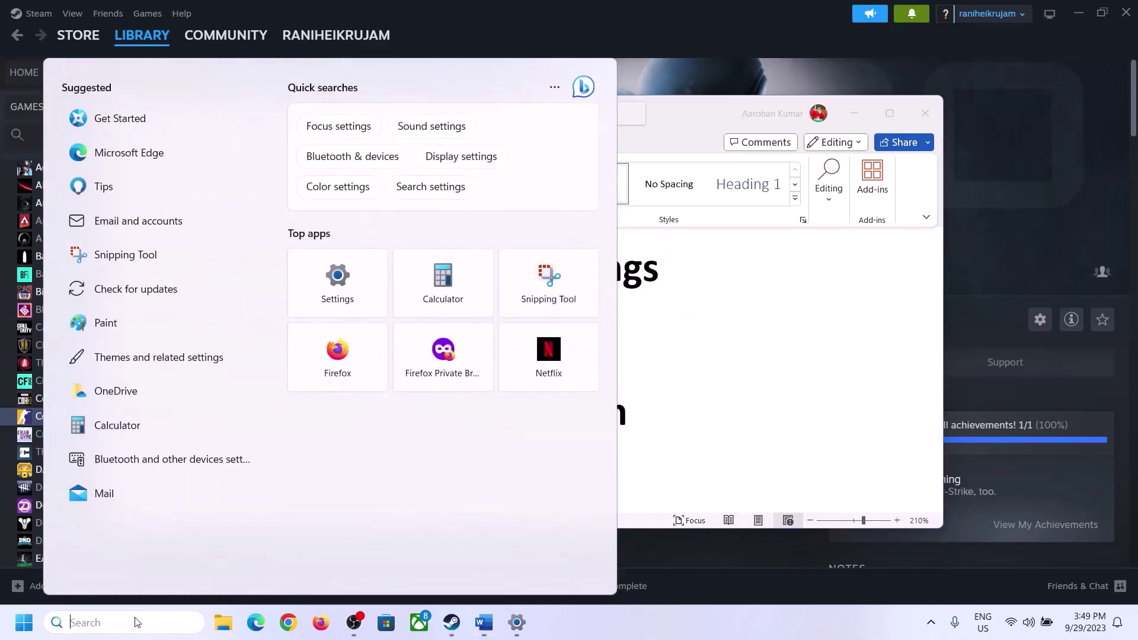
pyautogui.hotkey('ctrl', 'v')
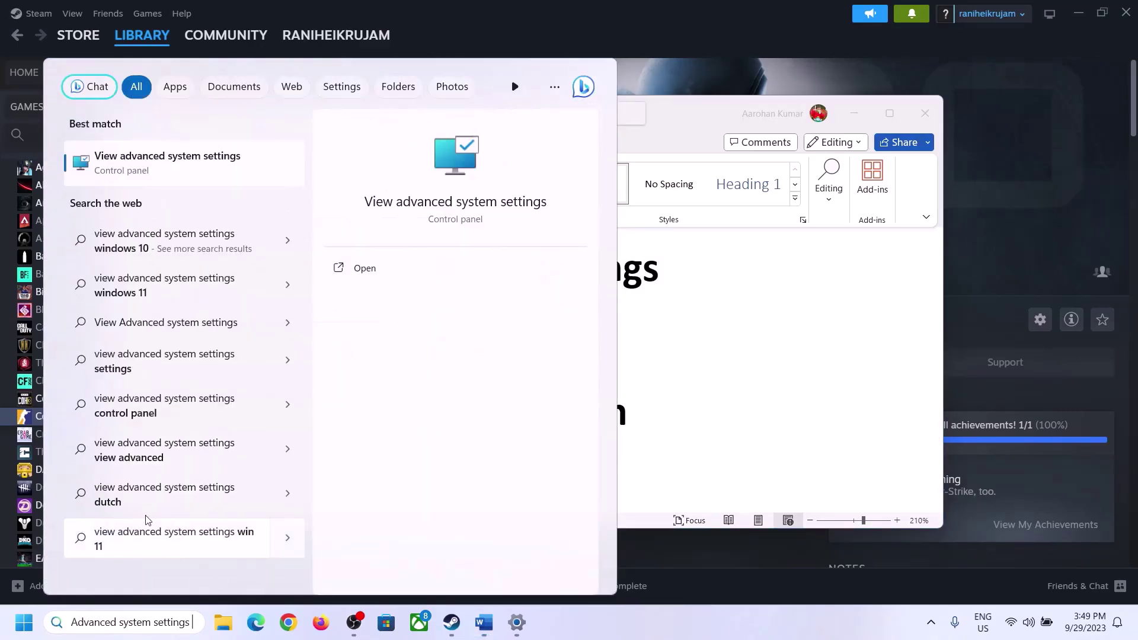
pyautogui.click(159, 174)
pyautogui.moveTo(228, 117); pyautogui.dragTo(508, 206)
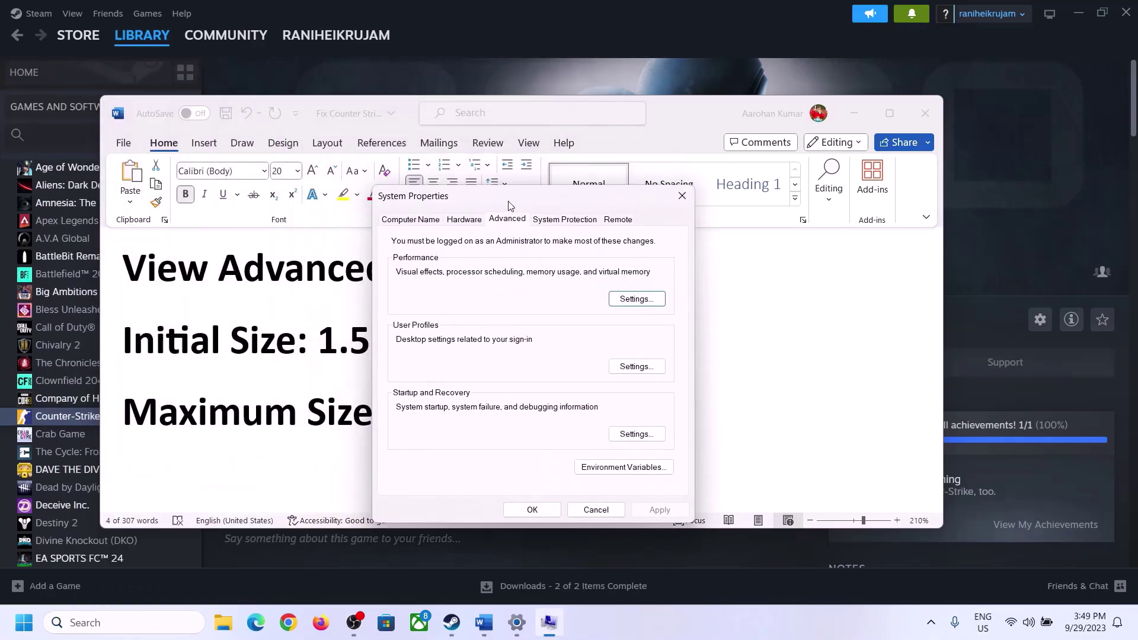
# Open the virtual memory settings, turn off automatic paging file management, and choose a custom size for drive C.
pyautogui.click(636, 300)
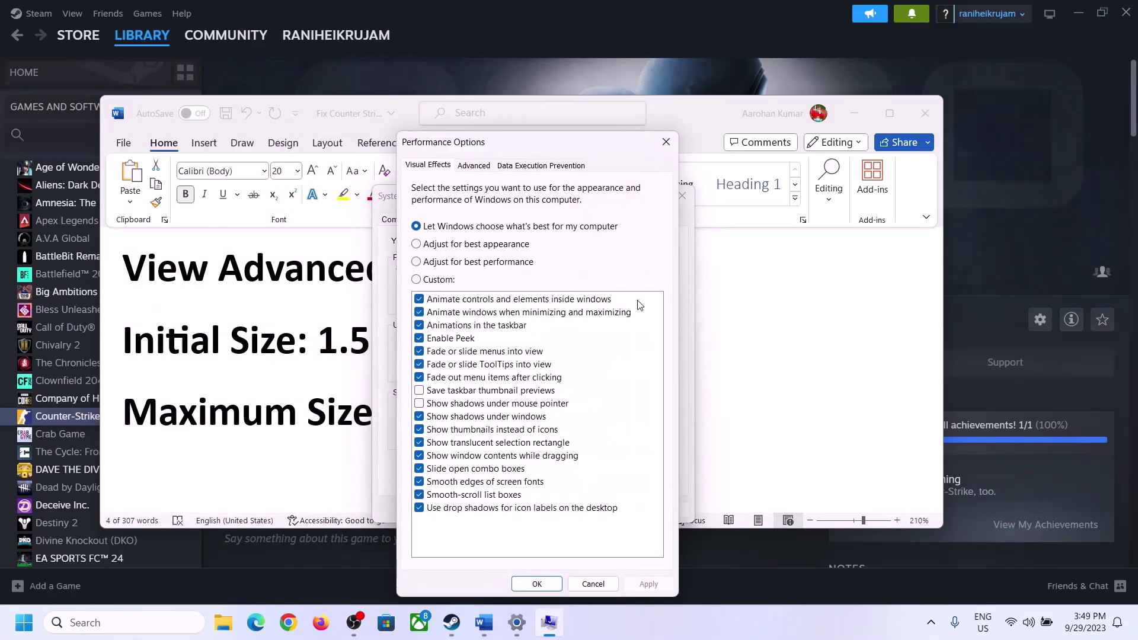
pyautogui.click(477, 168)
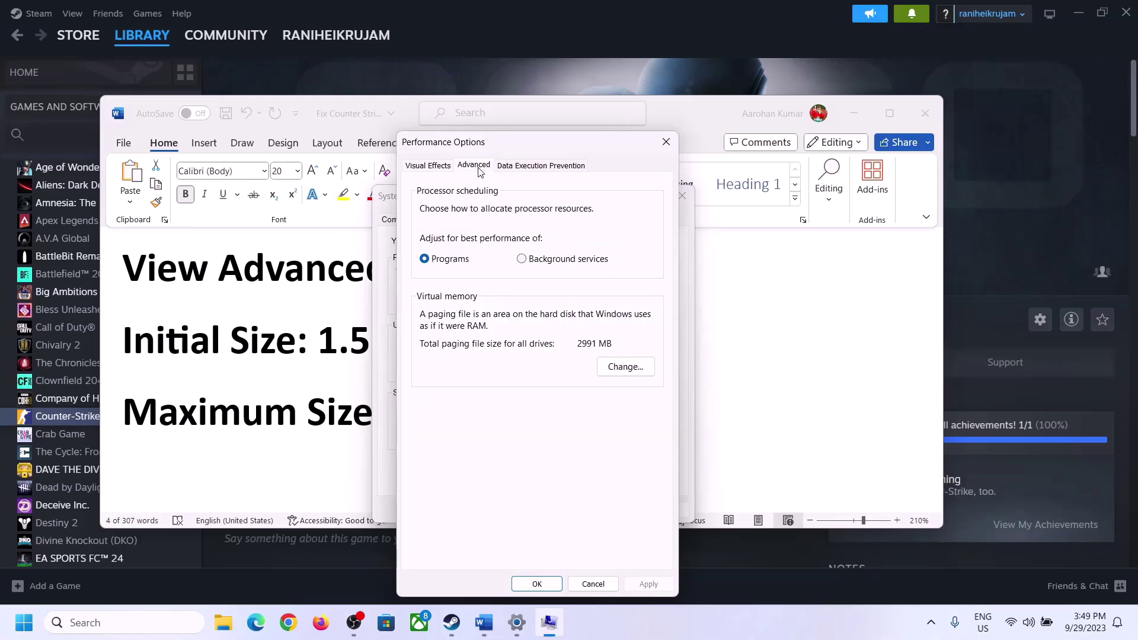
pyautogui.click(613, 363)
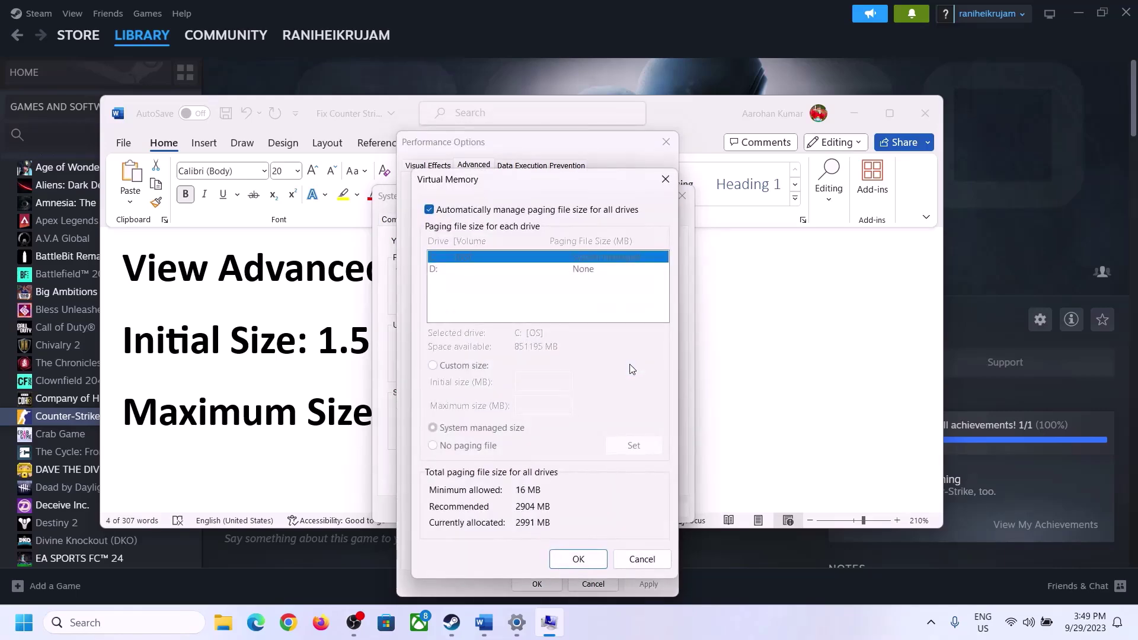
pyautogui.click(430, 210)
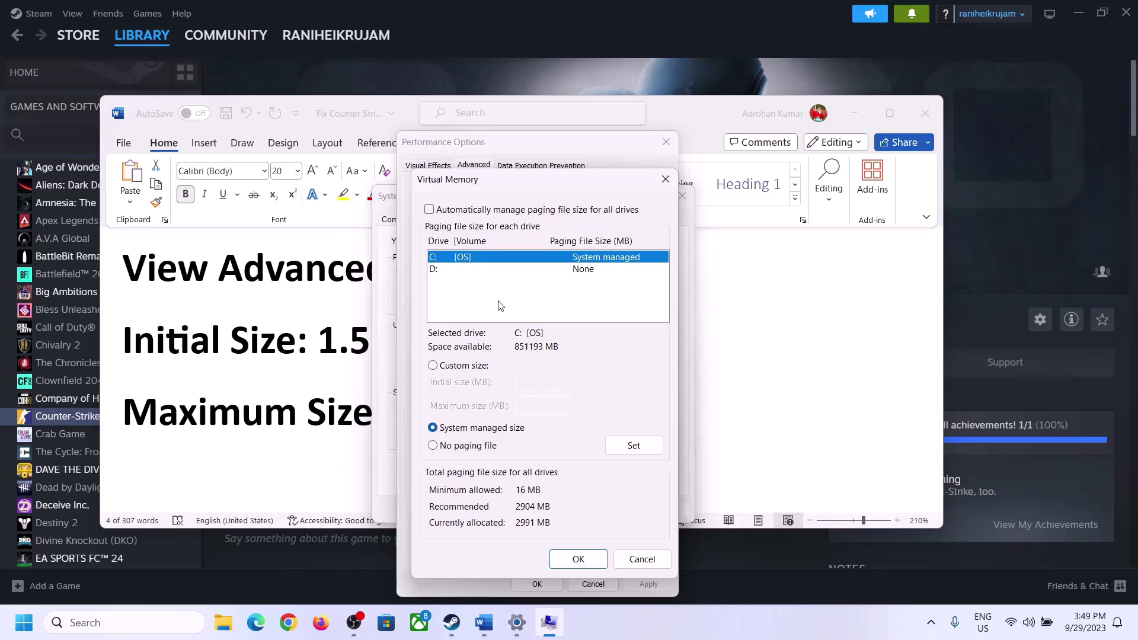
pyautogui.click(434, 367)
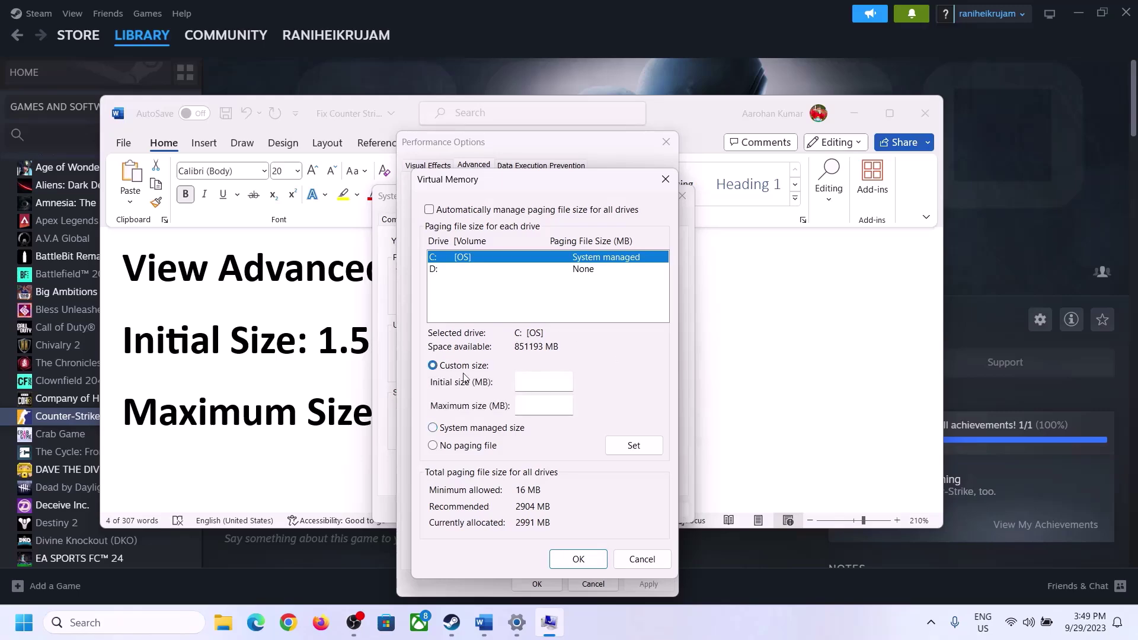
pyautogui.click(544, 382)
# Highlight "1.5 x Total Ram" in the guide, then look up and highlight the installed RAM in the Windows system About settings.
pyautogui.click(315, 356)
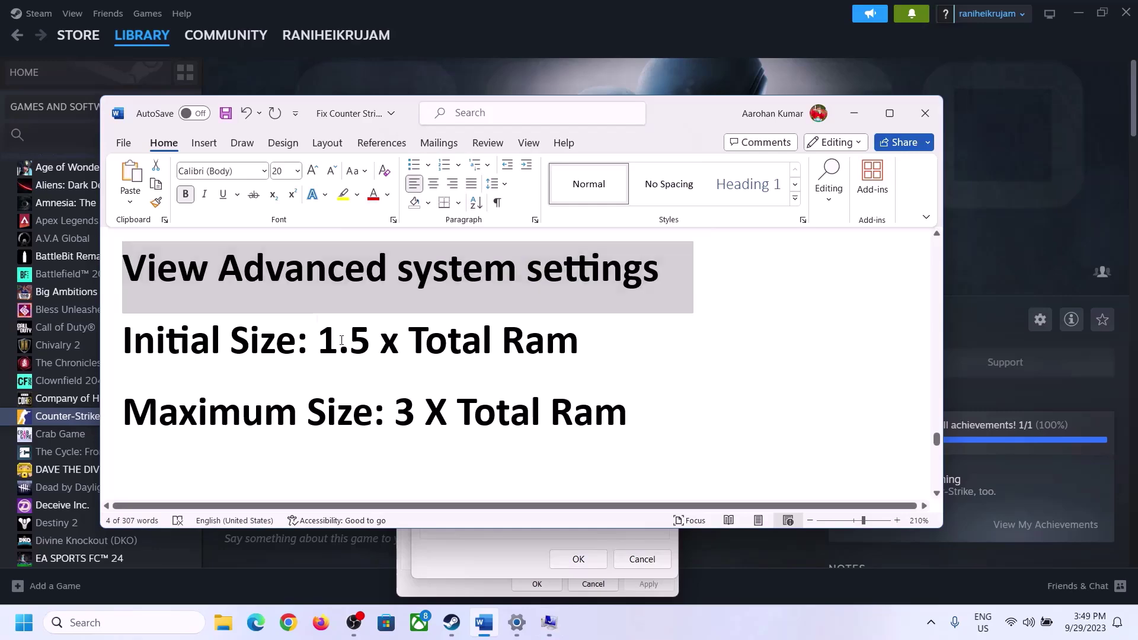
pyautogui.moveTo(319, 342); pyautogui.dragTo(527, 350)
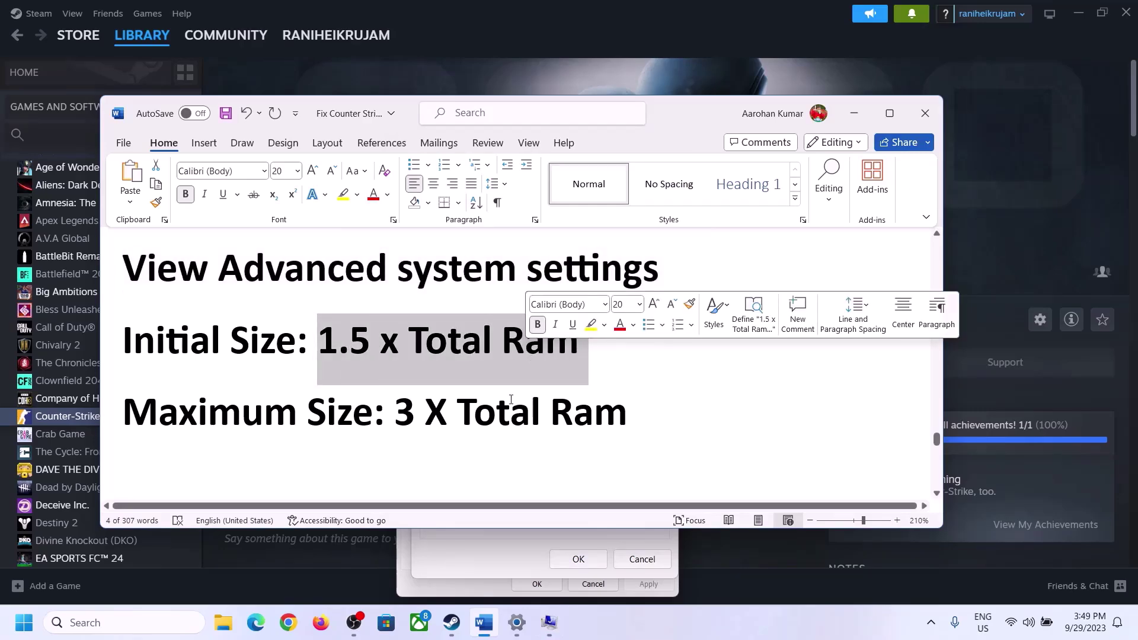
pyautogui.click(516, 623)
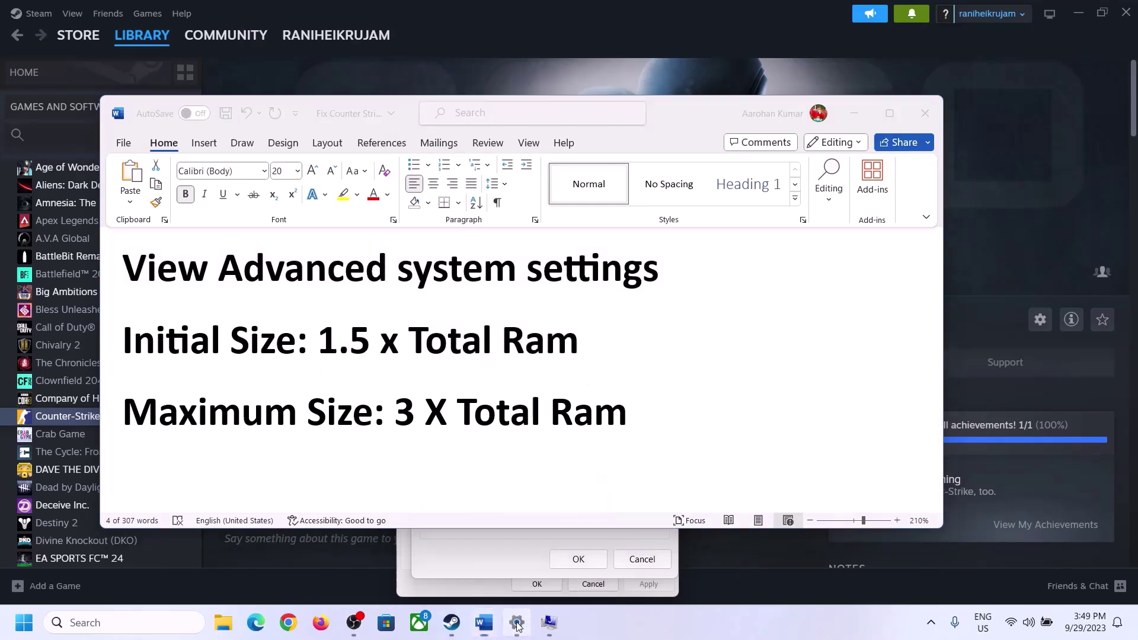
pyautogui.click(55, 191)
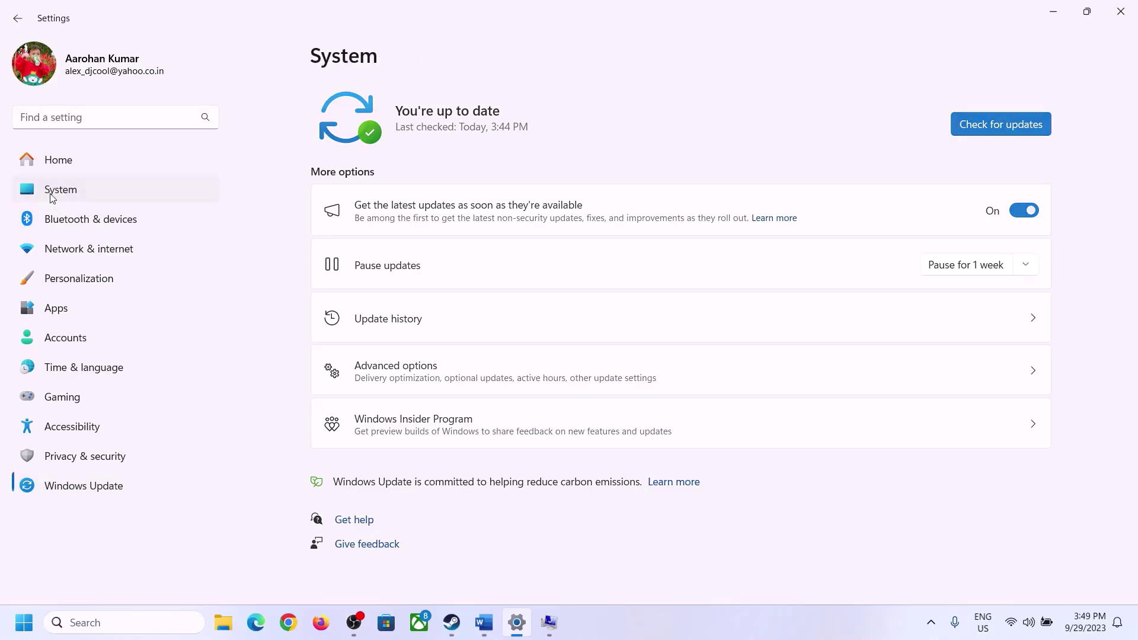
pyautogui.scroll(-10, 410, 485)
pyautogui.click(372, 557)
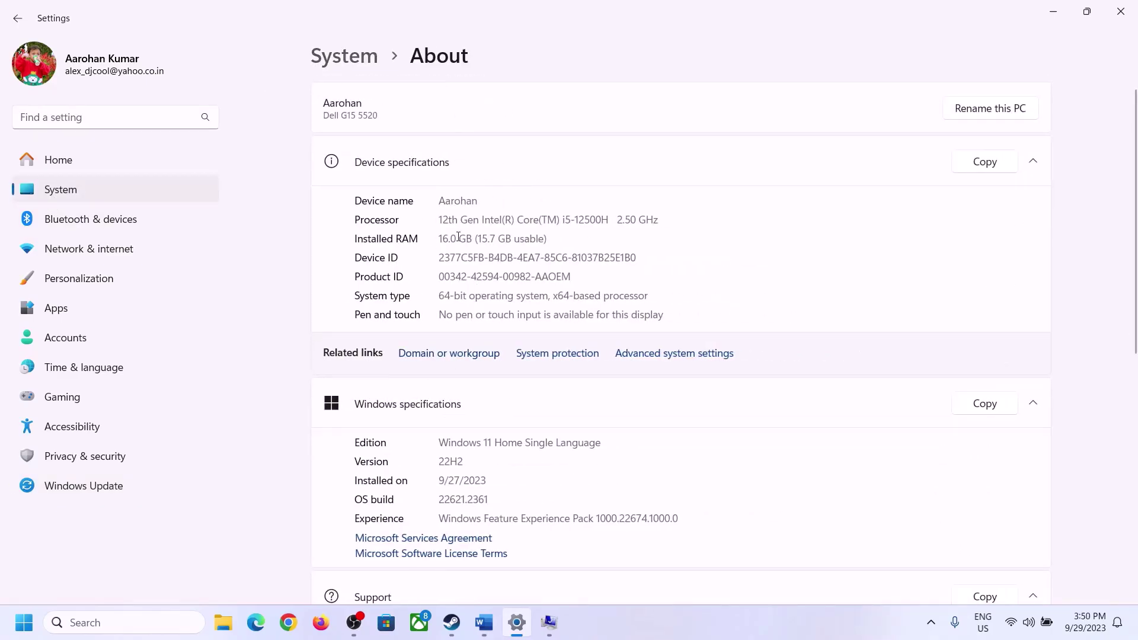
pyautogui.moveTo(448, 238); pyautogui.dragTo(434, 240)
pyautogui.click(458, 240)
pyautogui.moveTo(451, 233); pyautogui.dragTo(434, 233)
# Open Calculator with the Run command calc, place it beside the Virtual Memory dialog, and show it over the guide's size formulas.
pyautogui.click(548, 623)
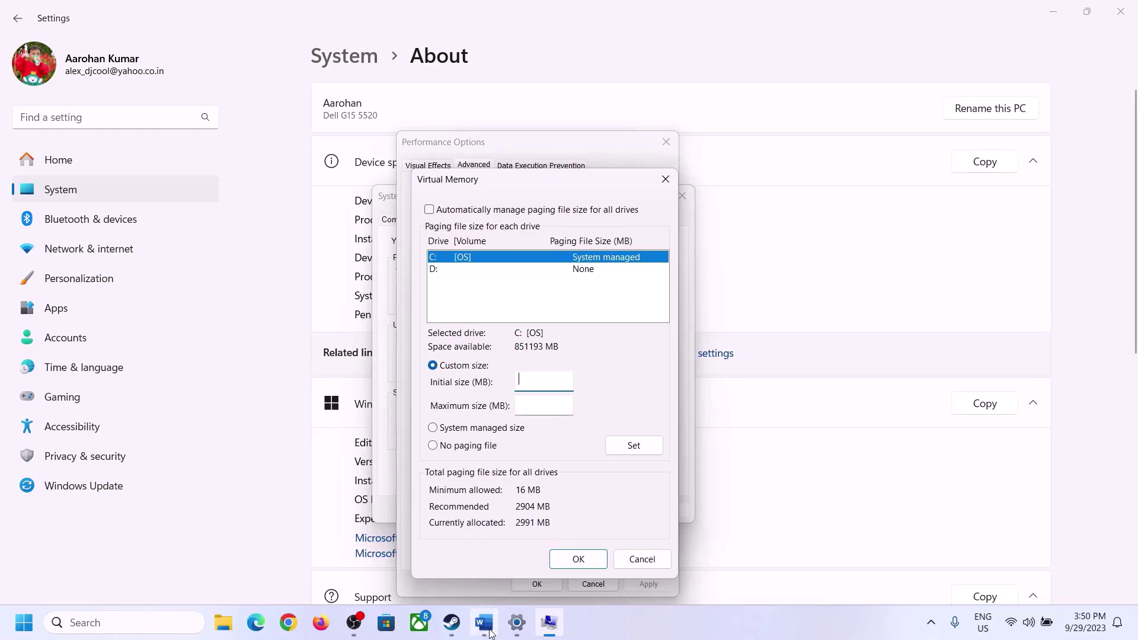
pyautogui.moveTo(517, 622)
pyautogui.press('super+r')
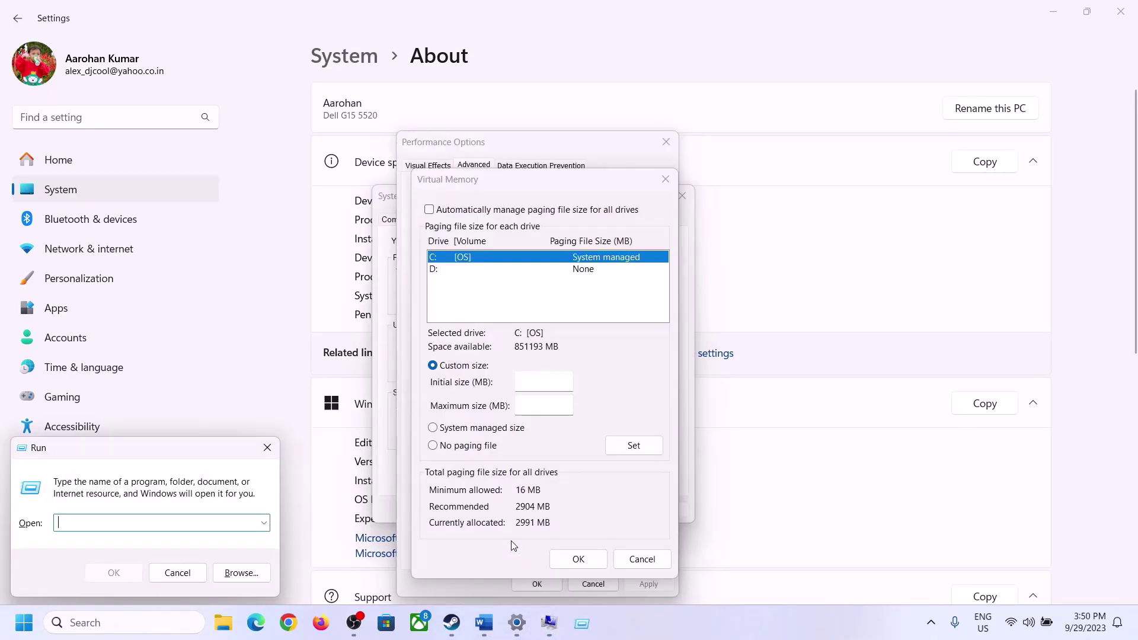
pyautogui.write('calc')
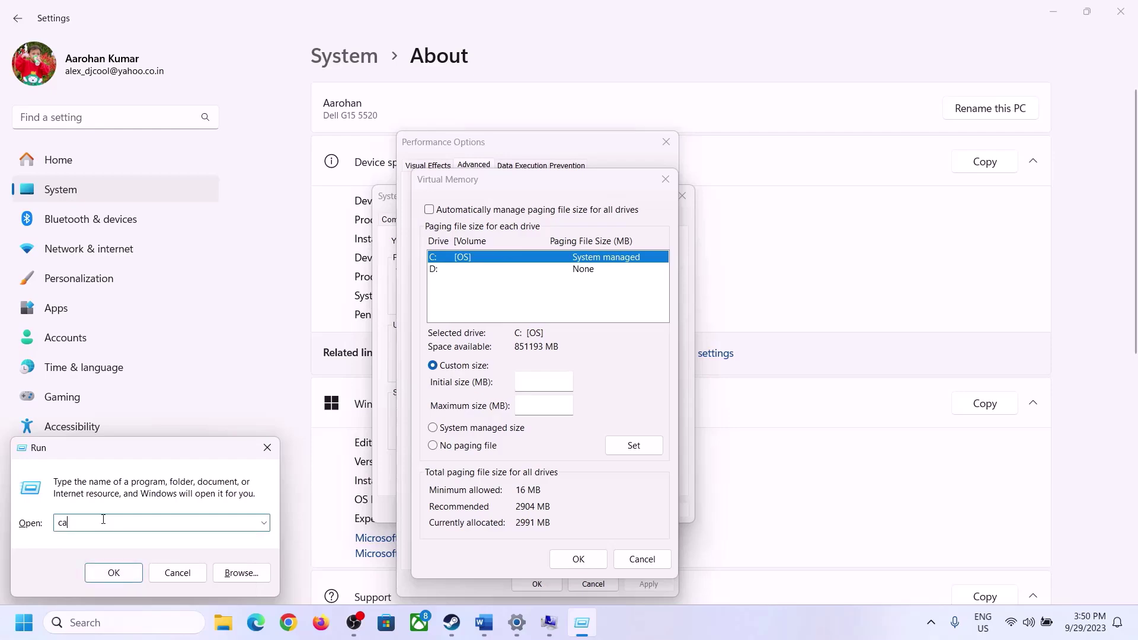
pyautogui.click(103, 574)
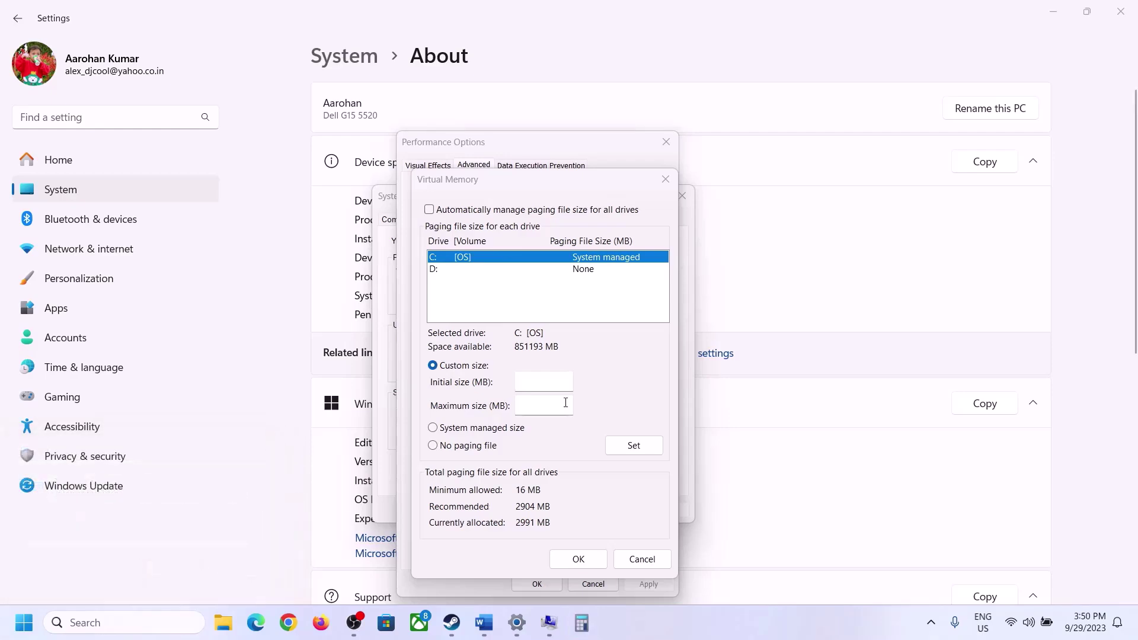
pyautogui.moveTo(150, 28); pyautogui.dragTo(839, 202)
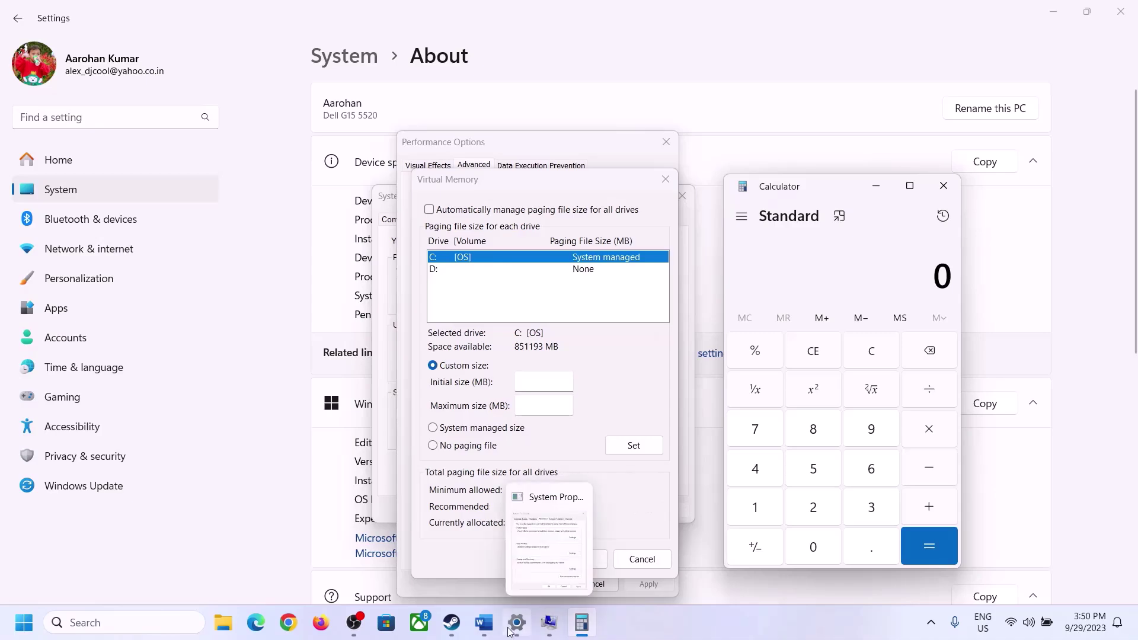
pyautogui.click(484, 632)
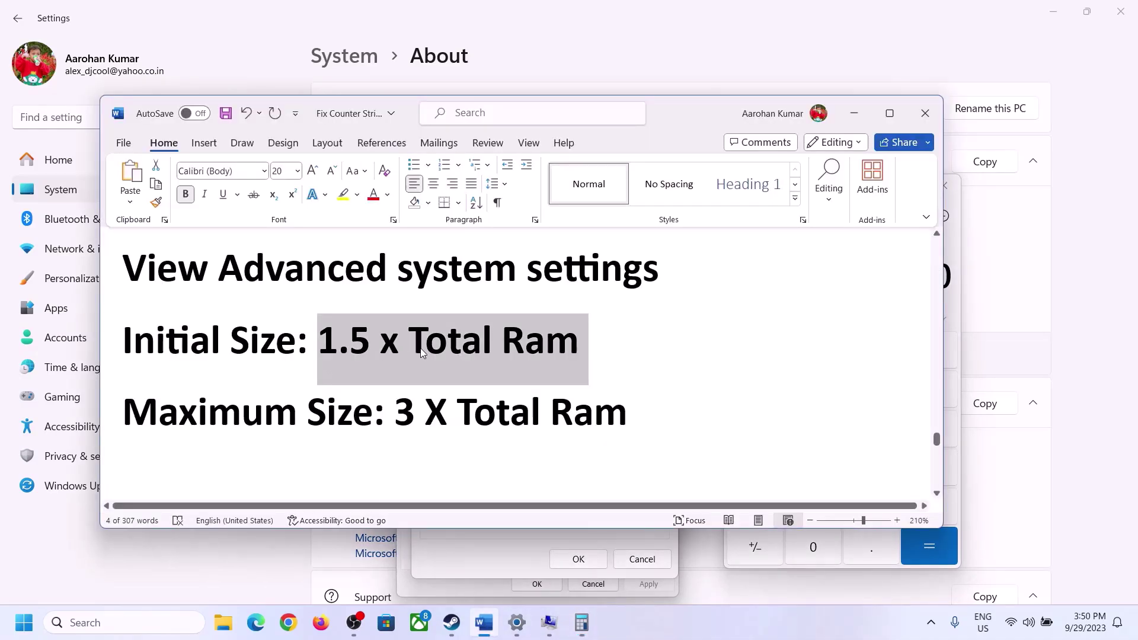
pyautogui.click(581, 622)
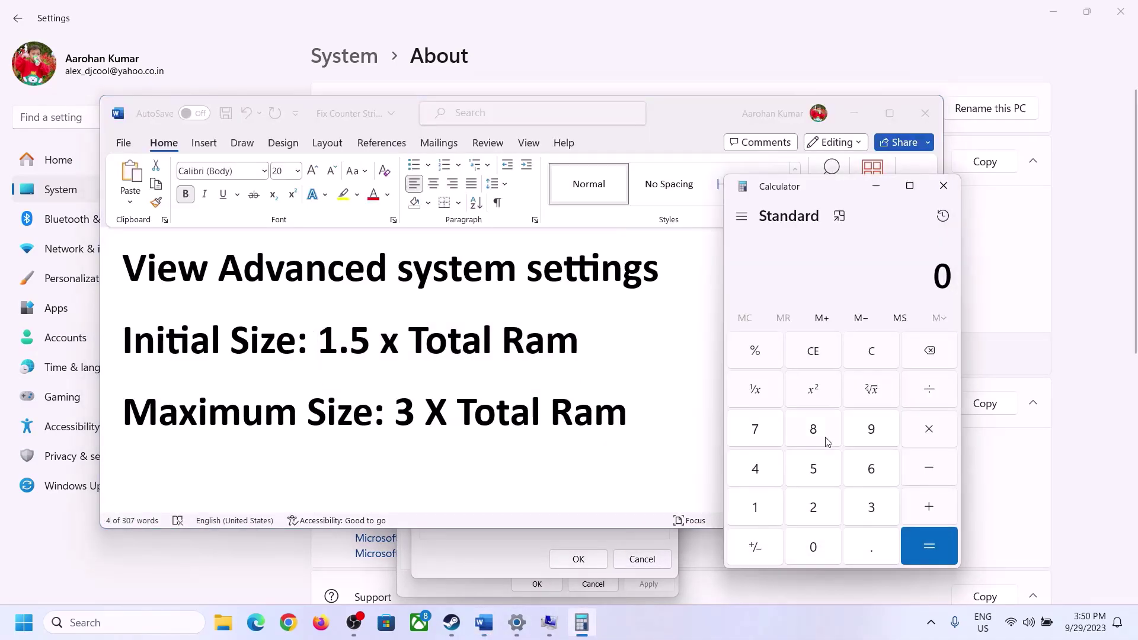
pyautogui.click(757, 511)
pyautogui.click(868, 477)
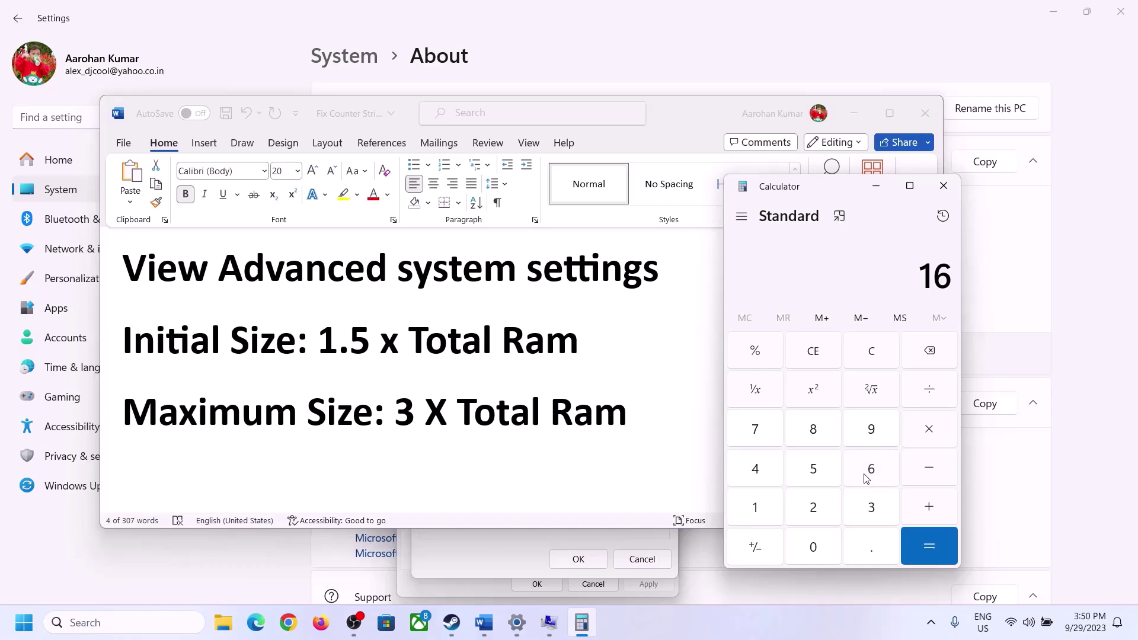
pyautogui.click(875, 363)
# Calculate 16 × 1024 in Calculator to convert the installed RAM to megabytes.
pyautogui.click(764, 509)
pyautogui.click(850, 479)
pyautogui.click(931, 438)
pyautogui.click(755, 512)
pyautogui.click(813, 547)
pyautogui.click(813, 508)
pyautogui.click(758, 470)
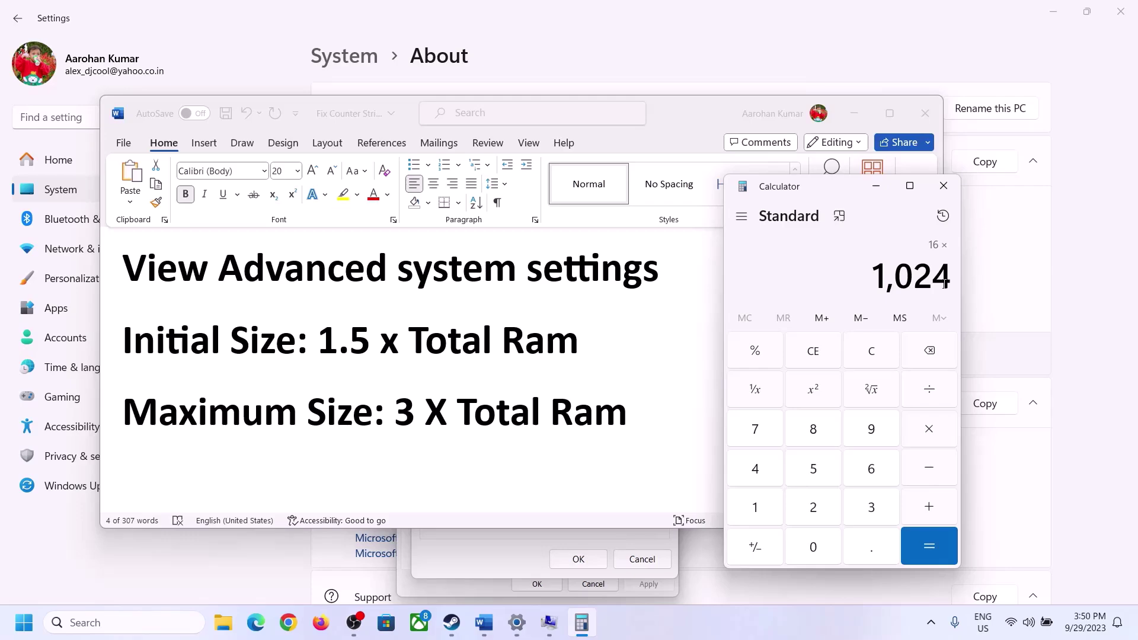
pyautogui.click(928, 546)
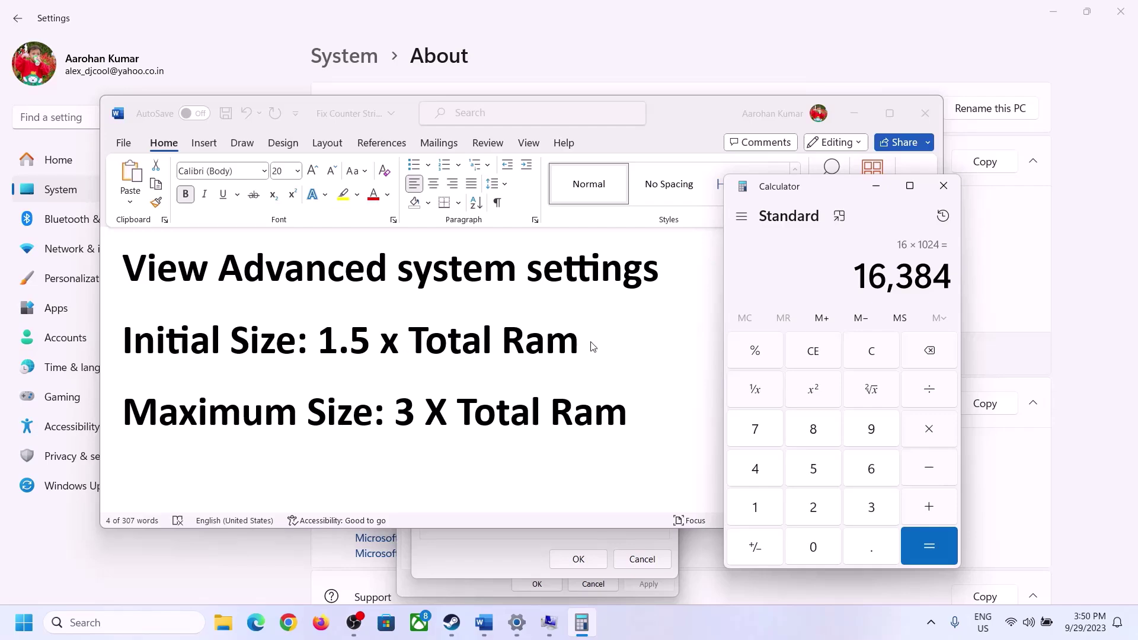
# Multiply the RAM size in megabytes by 1.5 to get the initial paging file size.
pyautogui.click(930, 431)
pyautogui.click(770, 509)
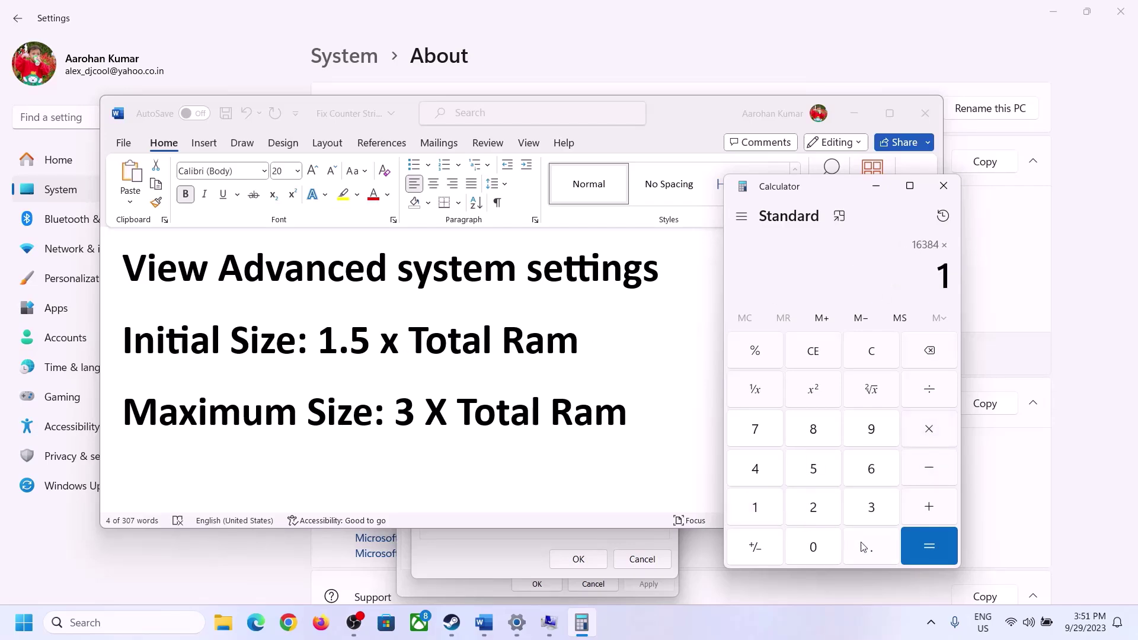
pyautogui.click(869, 550)
pyautogui.click(813, 470)
pyautogui.click(929, 545)
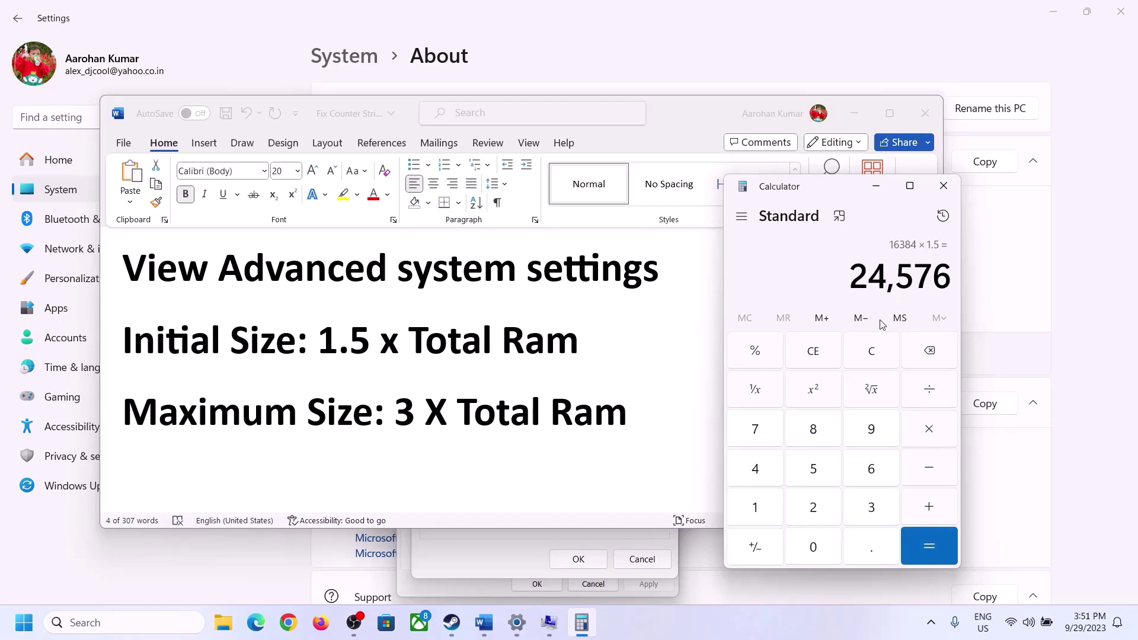
# Set the initial size of drive C's custom paging file to 24576 MB and move on to the maximum size.
pyautogui.click(527, 535)
pyautogui.click(538, 385)
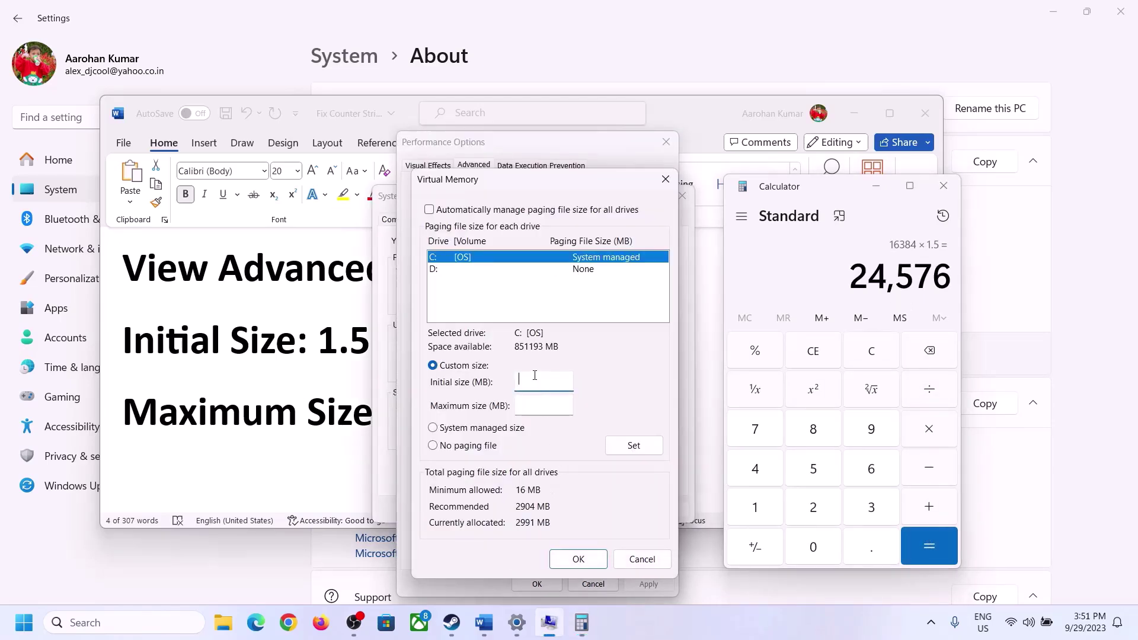
pyautogui.write('24576')
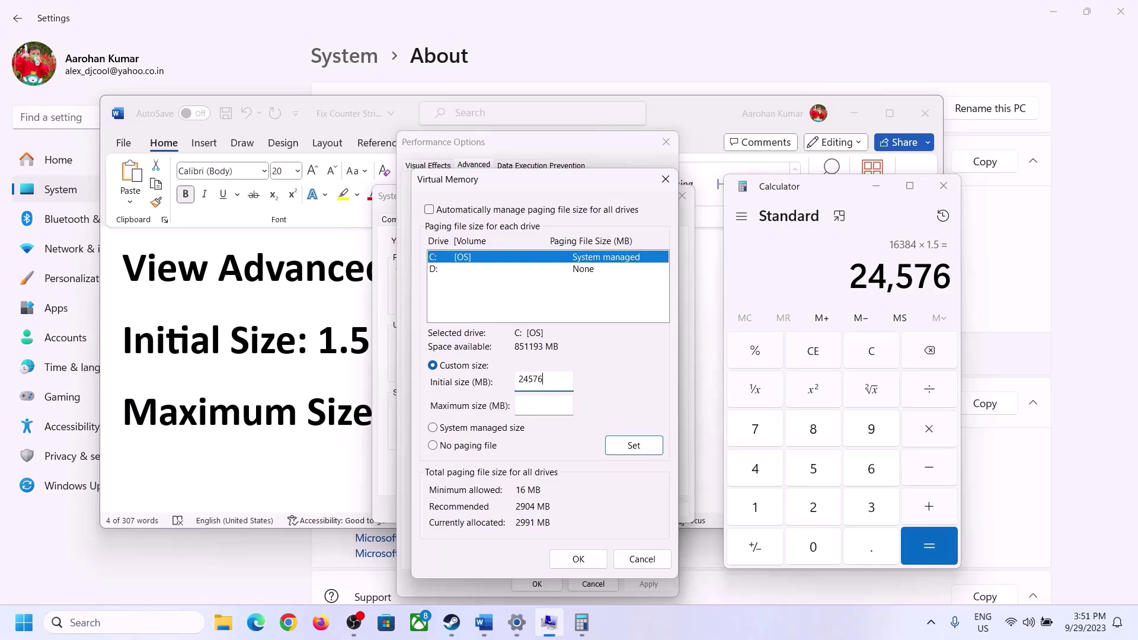
pyautogui.click(569, 404)
# Clear the previous calculation and recheck the installed RAM in the system About settings.
pyautogui.click(327, 420)
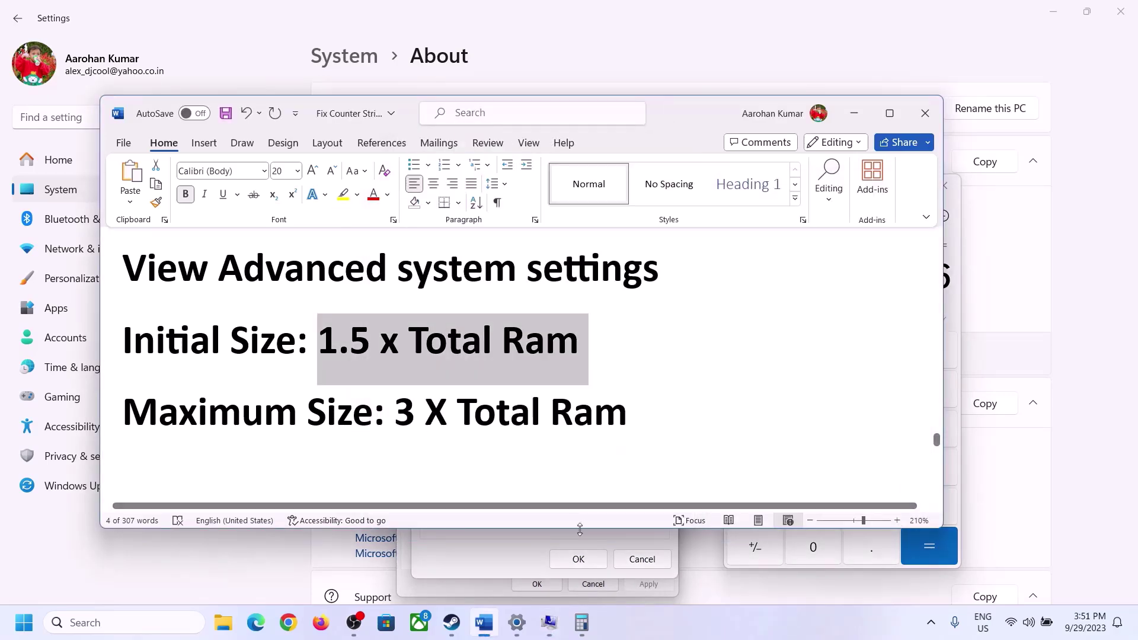
pyautogui.click(958, 311)
pyautogui.click(880, 349)
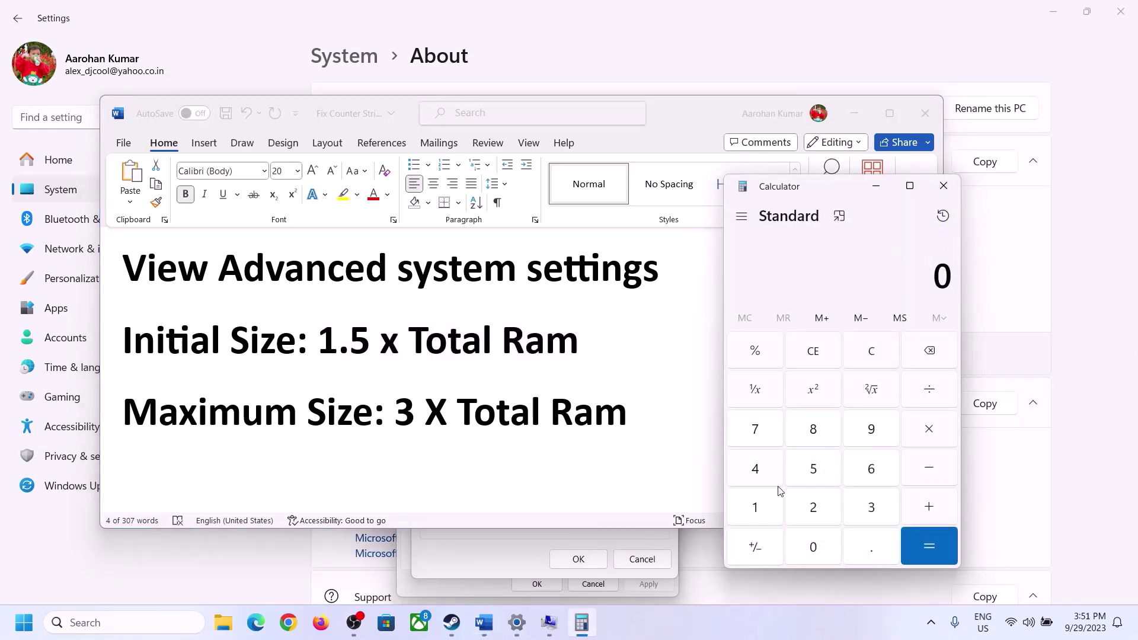
pyautogui.click(517, 623)
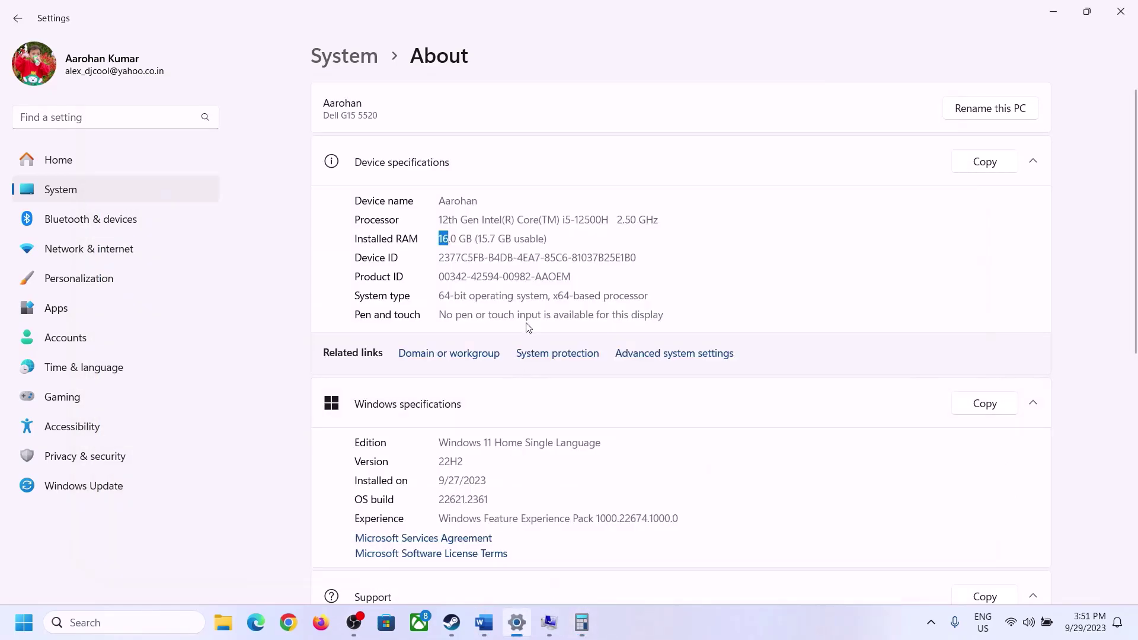
pyautogui.click(582, 622)
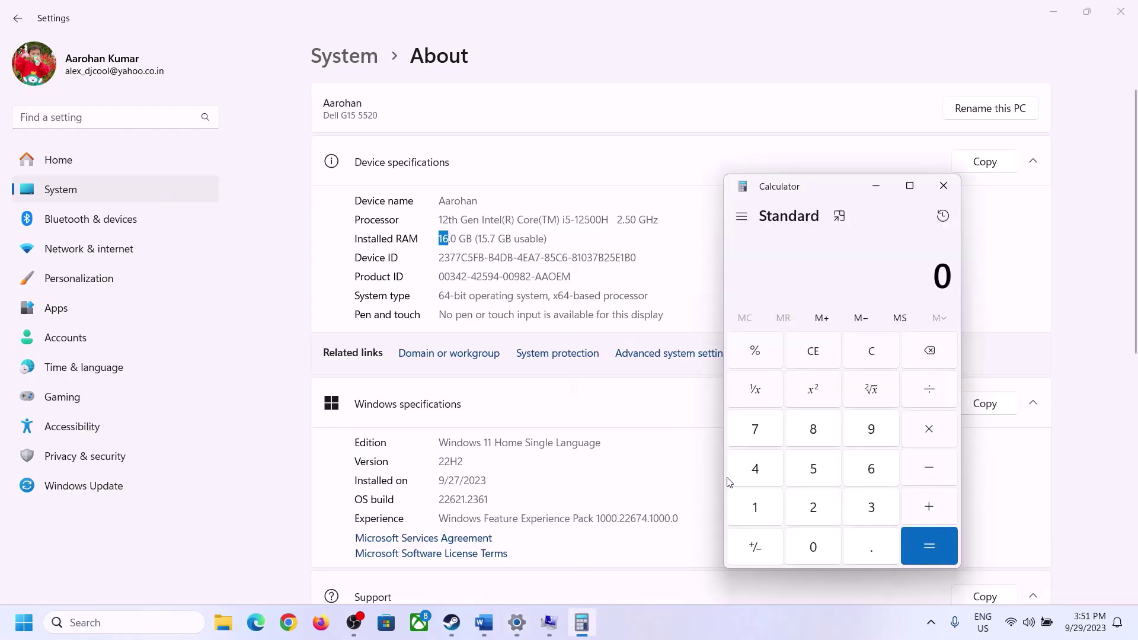
# Calculate 16 × 1024 again as the basis for the maximum paging file size.
pyautogui.click(769, 504)
pyautogui.click(869, 470)
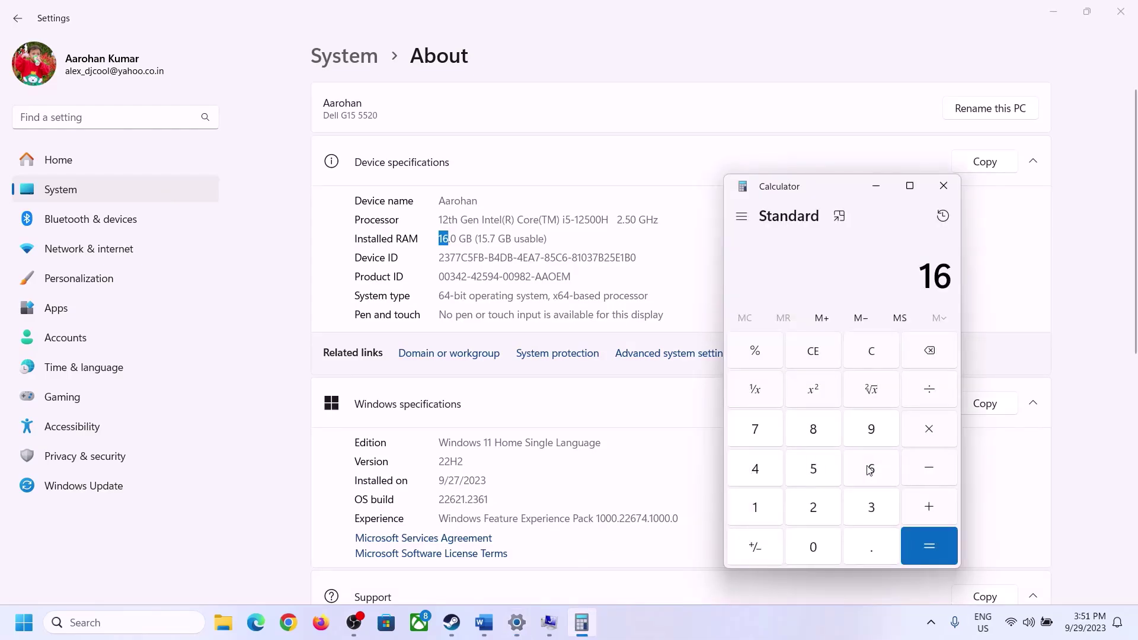
pyautogui.click(928, 431)
pyautogui.click(763, 504)
pyautogui.click(806, 543)
pyautogui.click(814, 508)
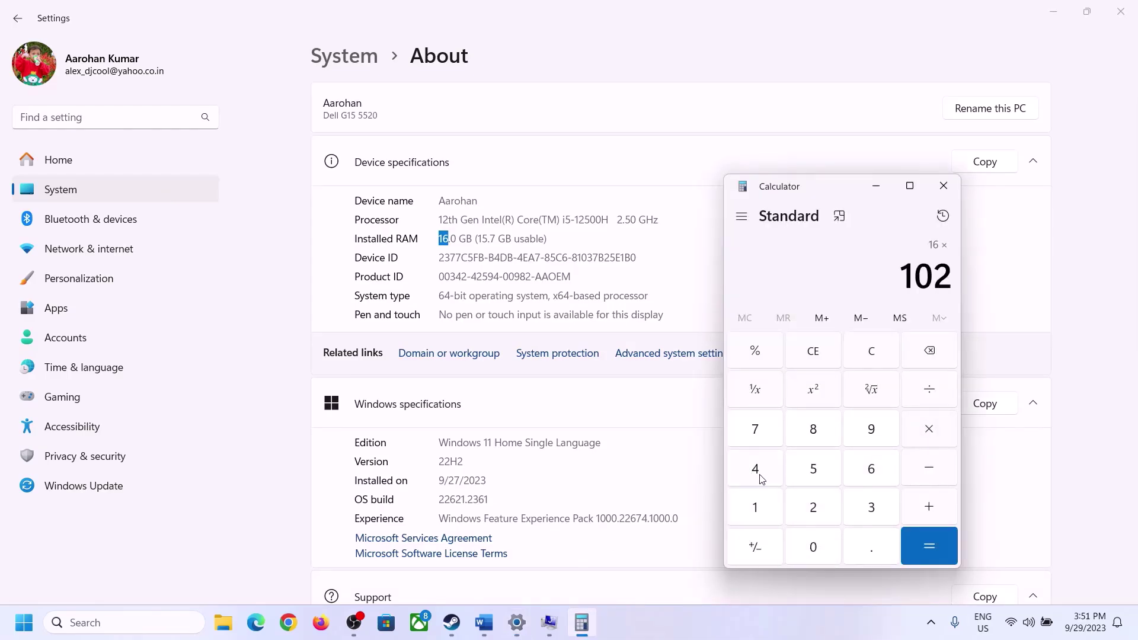
pyautogui.click(756, 469)
pyautogui.click(923, 558)
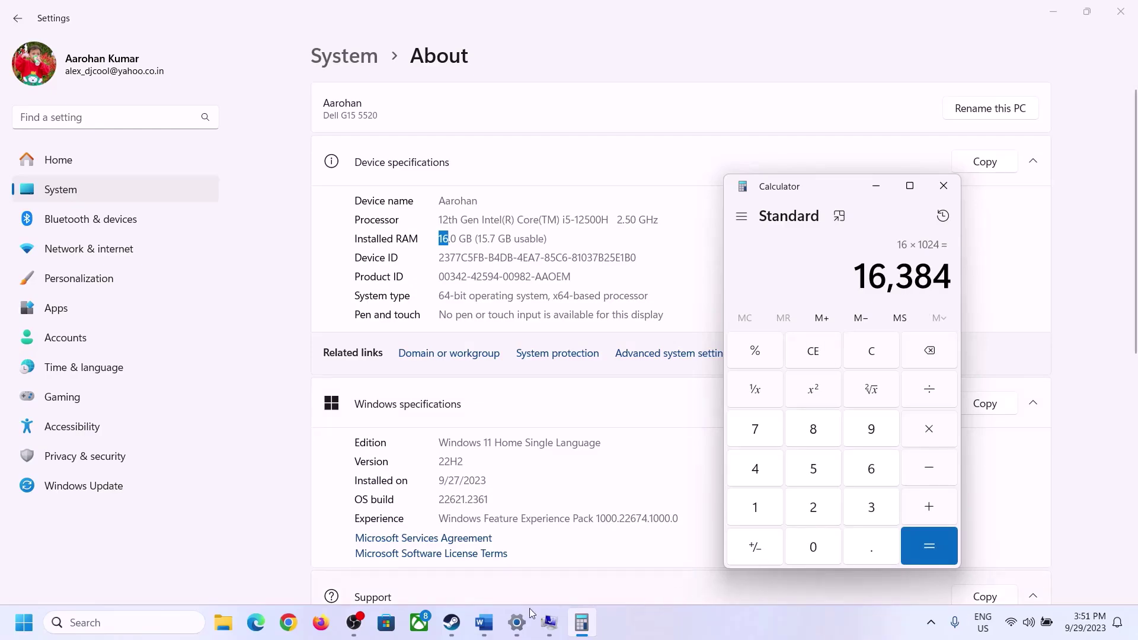
# Check the guide's maximum size formula and multiply the RAM size in megabytes by 3.
pyautogui.click(485, 622)
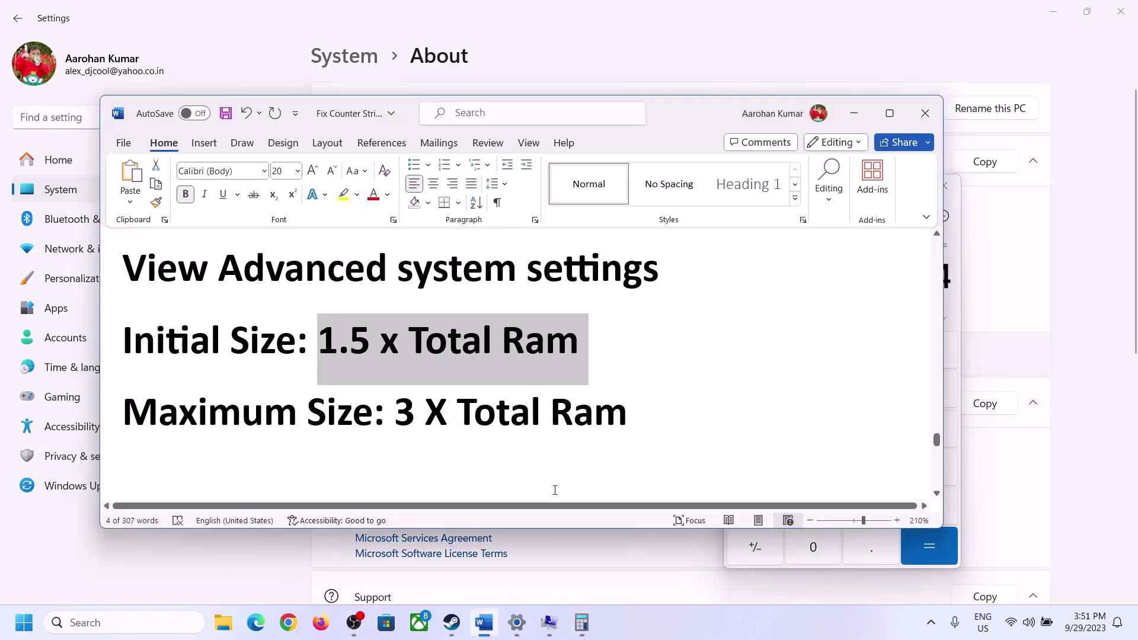
pyautogui.click(582, 623)
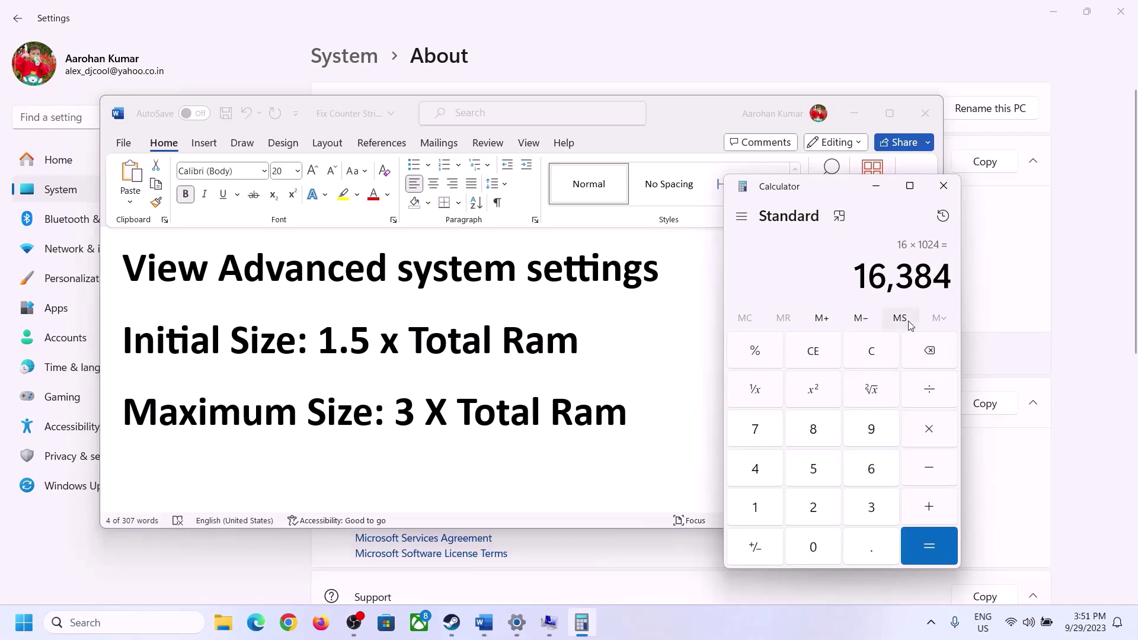
pyautogui.click(929, 432)
pyautogui.click(871, 509)
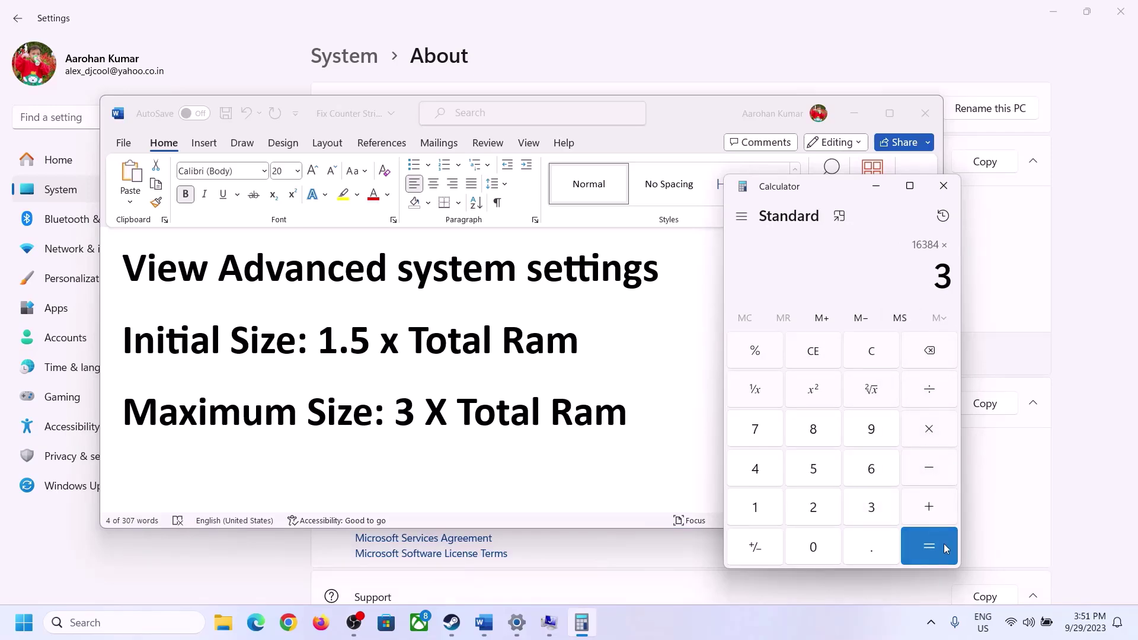
pyautogui.click(944, 548)
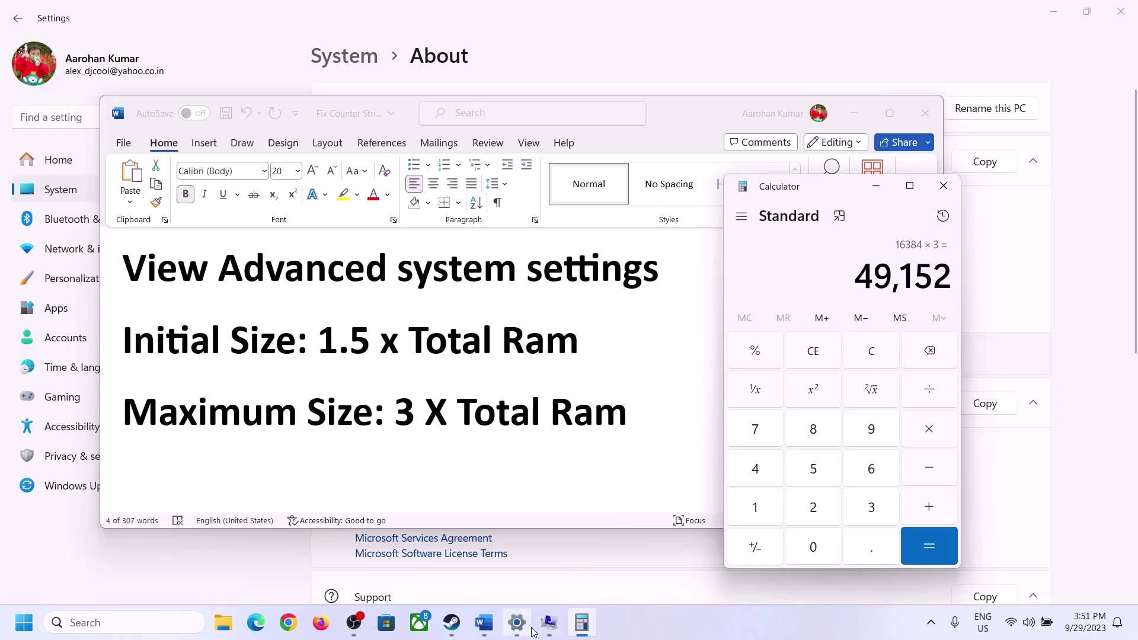
# Set the maximum size of drive C's paging file to 49152 MB, apply the custom sizes, and acknowledge the restart notice.
pyautogui.click(549, 623)
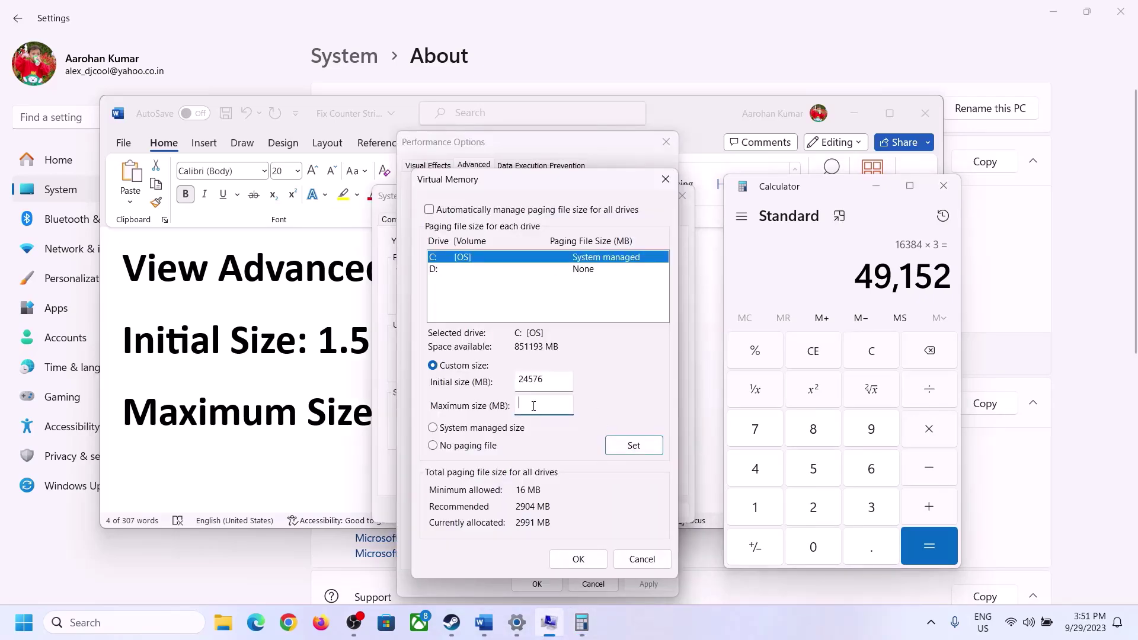
pyautogui.write('4915')
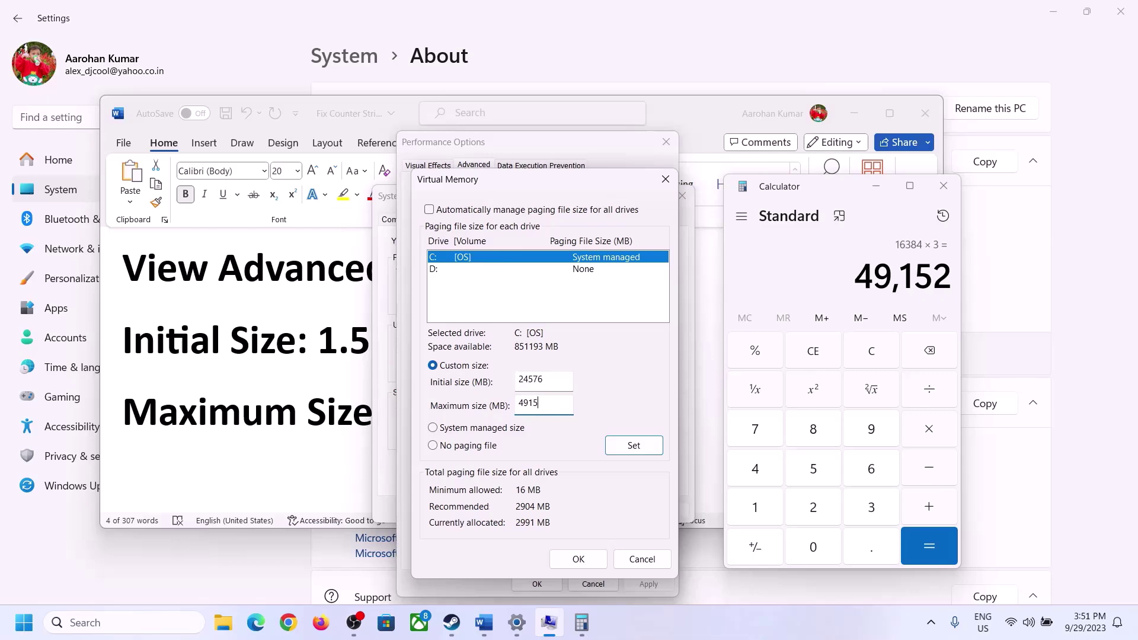
pyautogui.write('2')
pyautogui.click(633, 449)
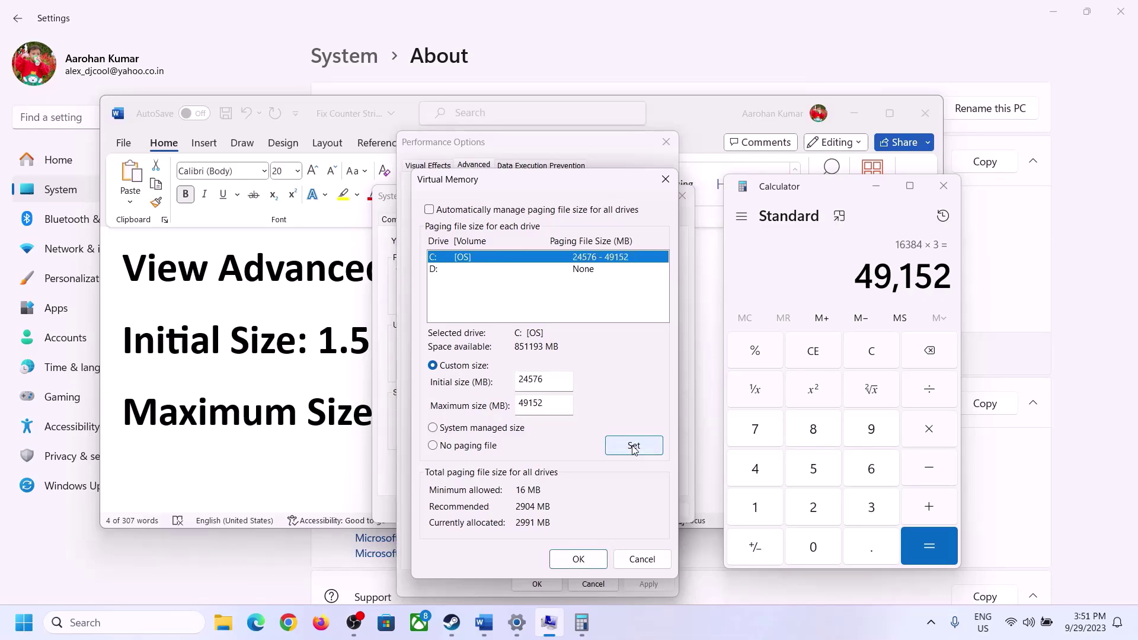
pyautogui.click(582, 559)
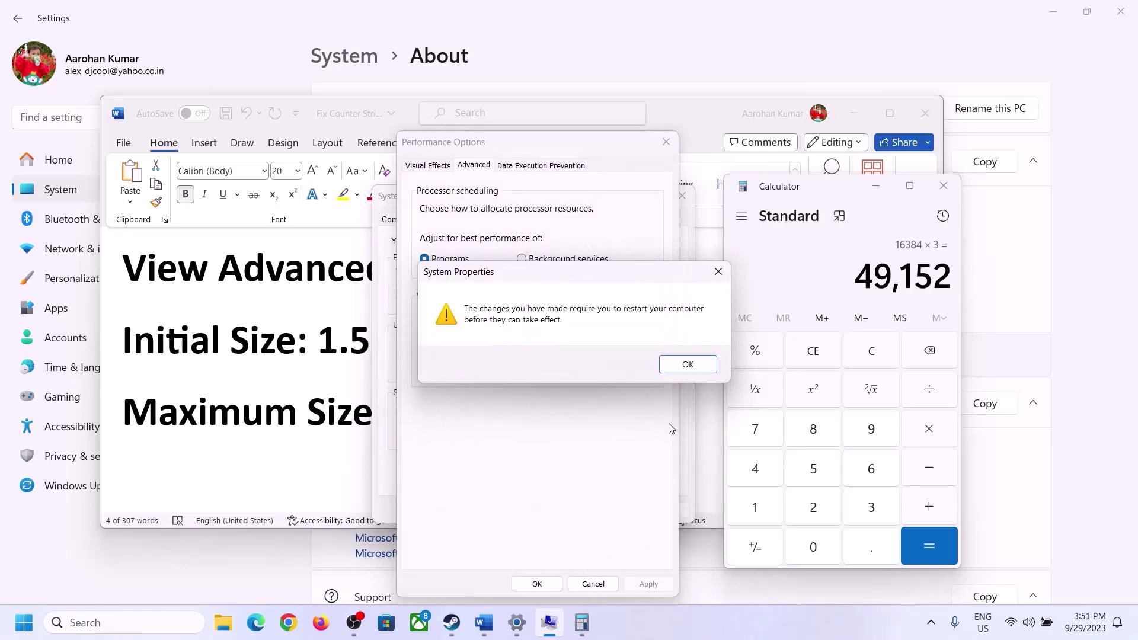
pyautogui.click(705, 364)
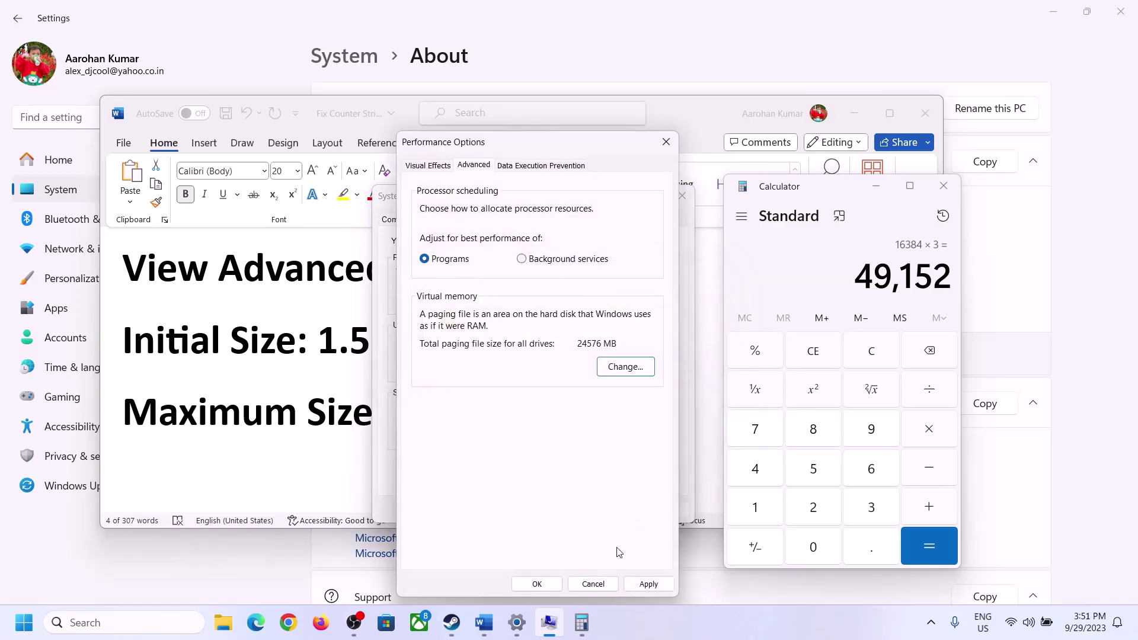
# Confirm the Performance Options and System Properties dialogs, and dismiss the restart prompt without restarting.
pyautogui.click(548, 584)
pyautogui.click(537, 509)
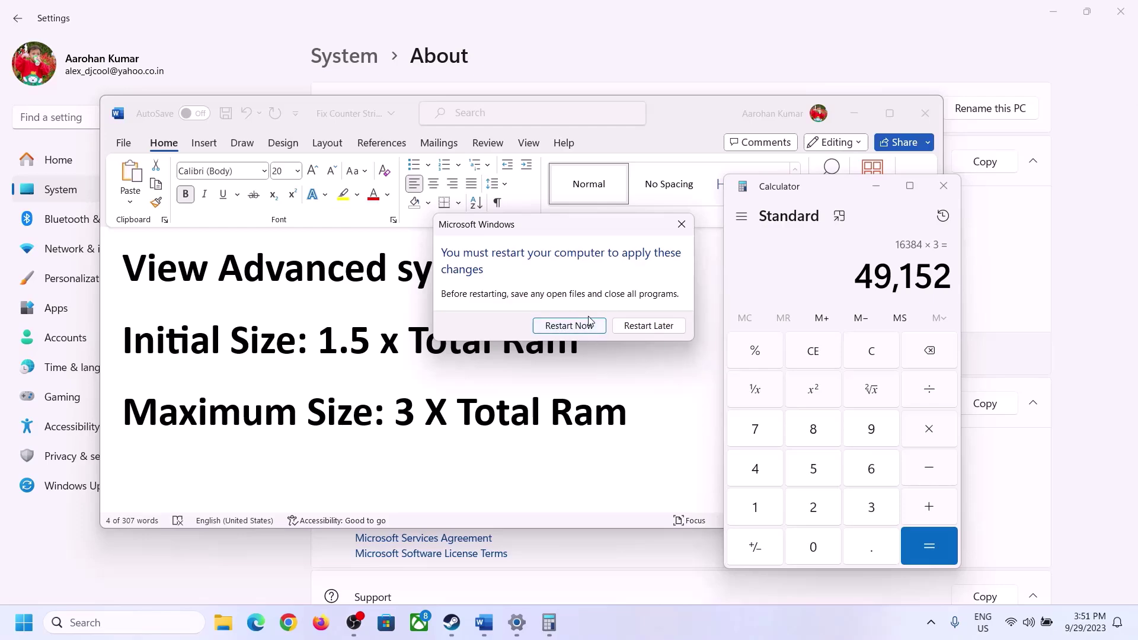
pyautogui.click(681, 222)
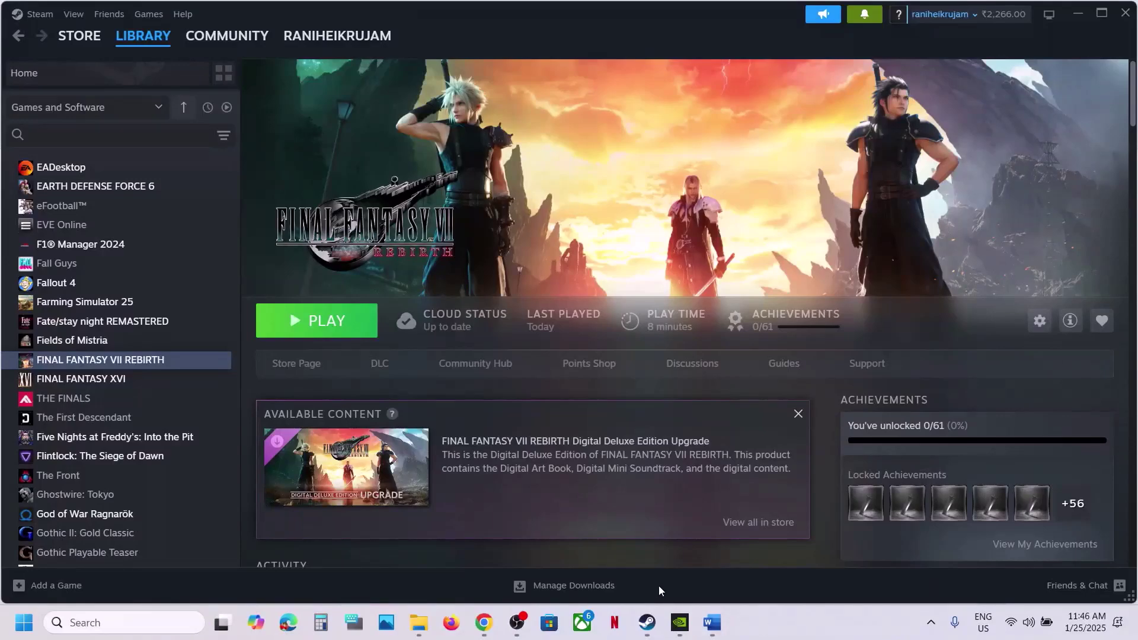
# Switch to the Word troubleshooting guide and highlight the Update BIOS instruction of step 19.
pyautogui.click(712, 623)
pyautogui.scroll(-3, 429, 425)
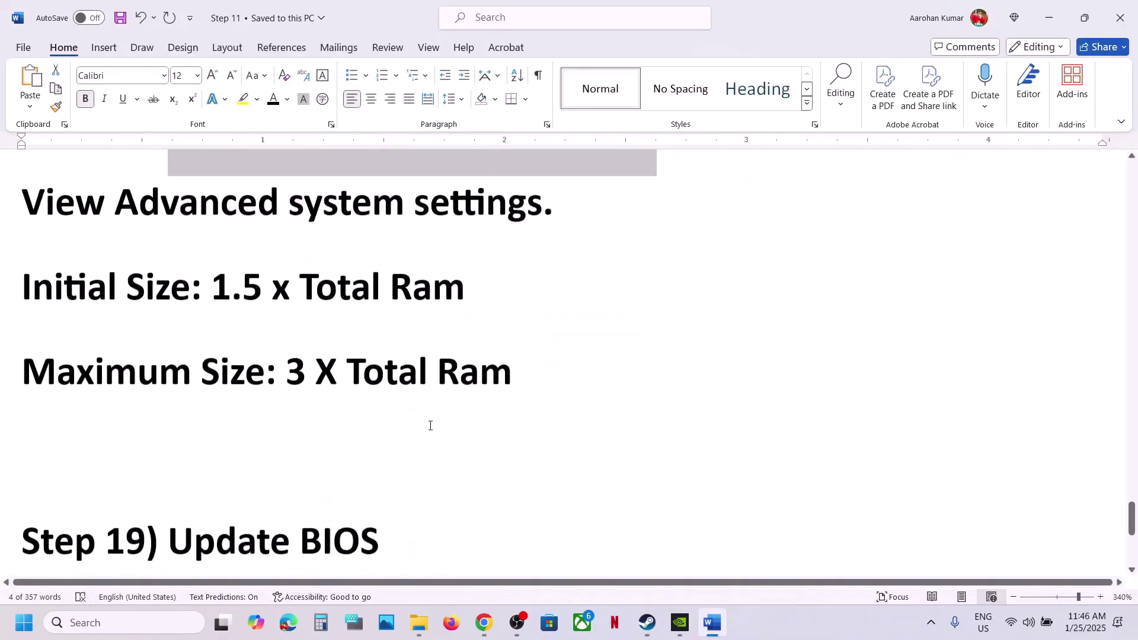
pyautogui.scroll(-2, 431, 426)
pyautogui.moveTo(170, 467); pyautogui.dragTo(413, 479)
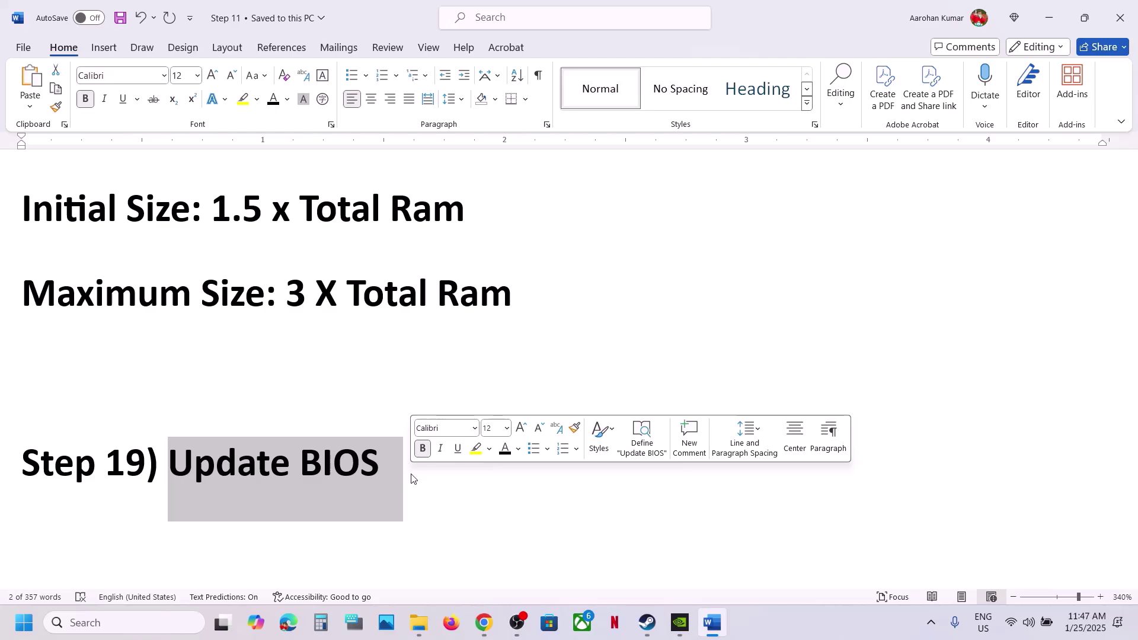
# Check the laptop's battery charge in the Windows quick settings and return to the BIOS step in the guide.
pyautogui.click(1028, 623)
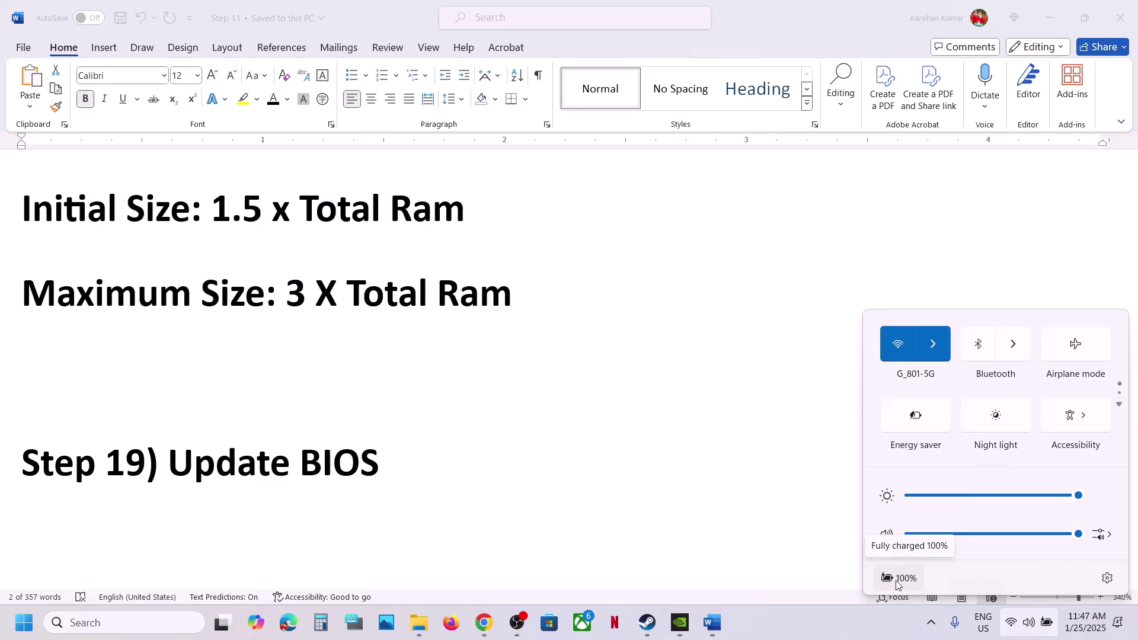
pyautogui.click(834, 621)
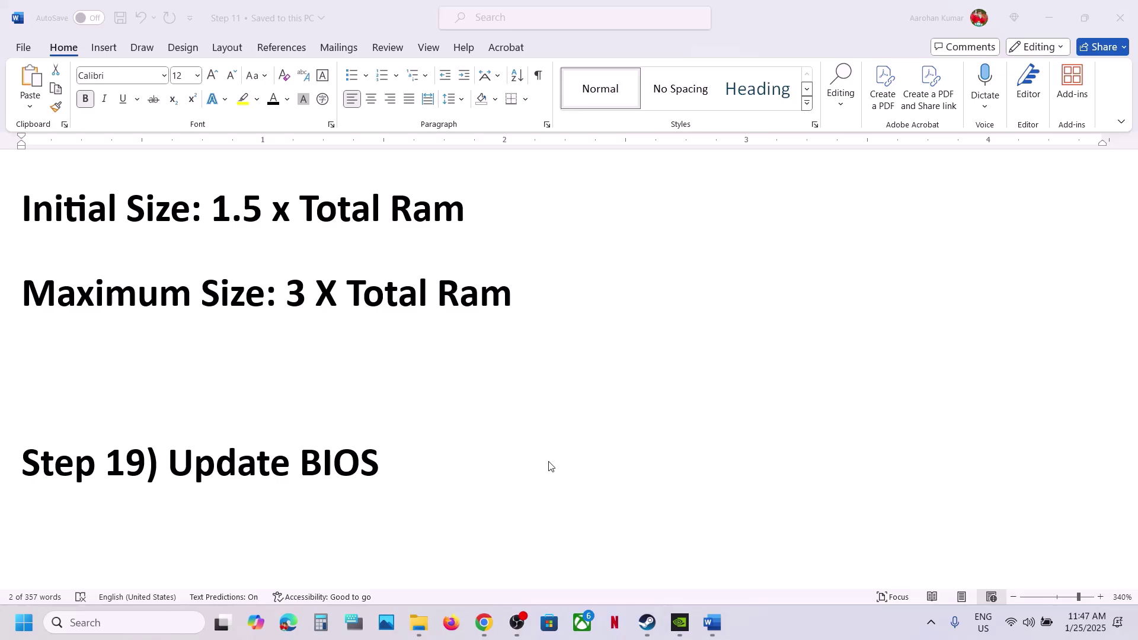
pyautogui.tripleClick(460, 454)
# Highlight step 20's reinstall instructions in the guide and find the Uninstall option for FINAL FANTASY VII REBIRTH in Steam.
pyautogui.scroll(-5, 458, 449)
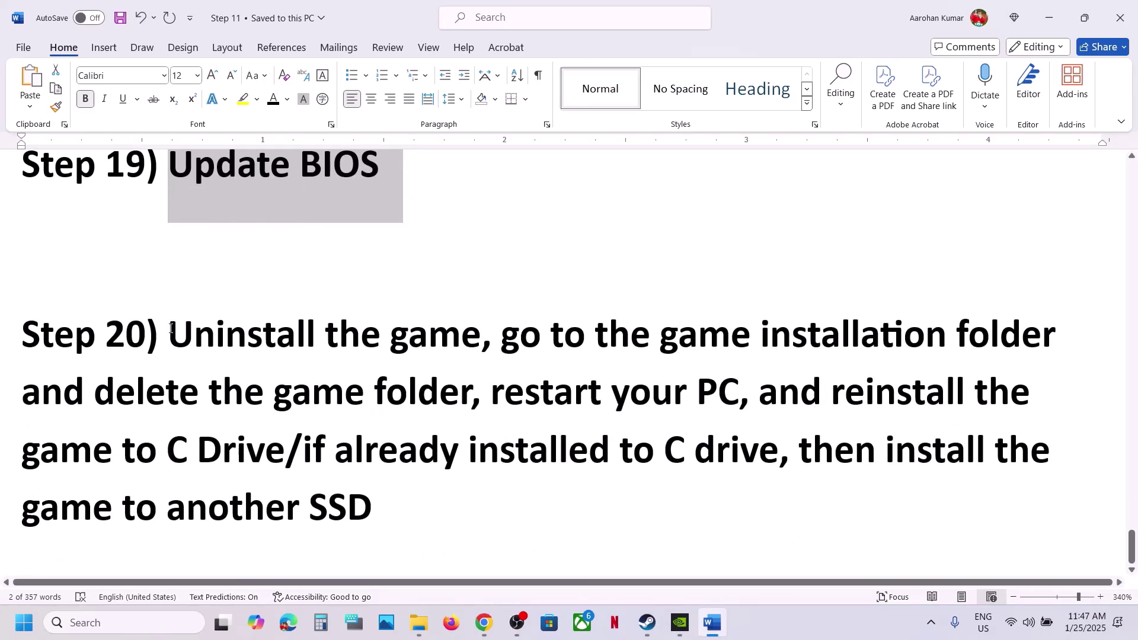
pyautogui.moveTo(170, 328); pyautogui.dragTo(364, 546)
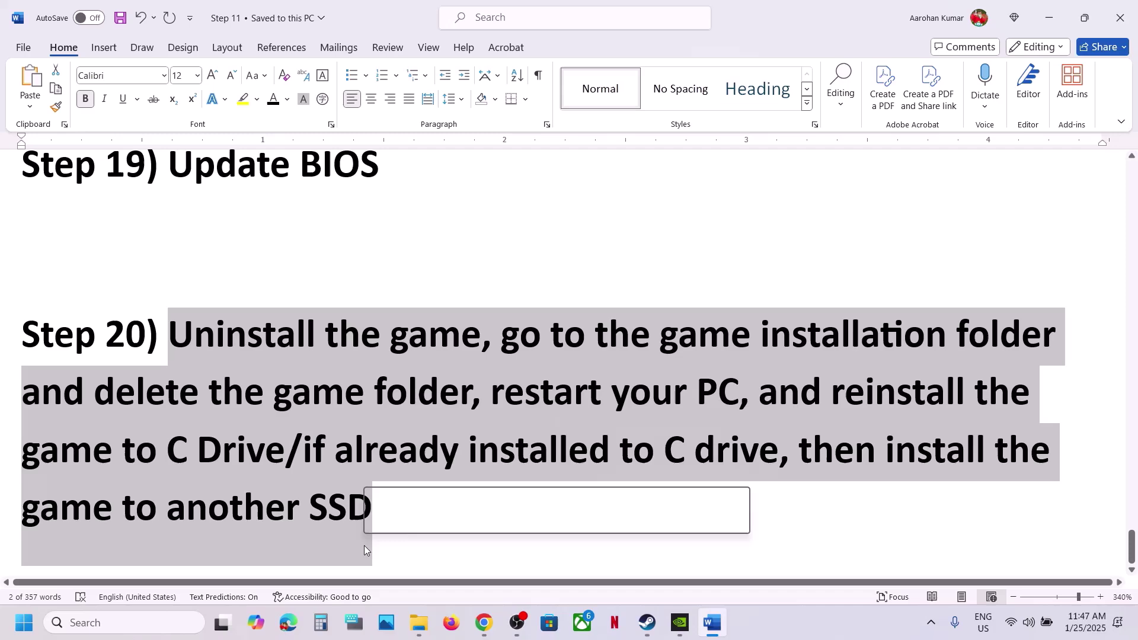
pyautogui.click(648, 620)
pyautogui.rightClick(129, 358)
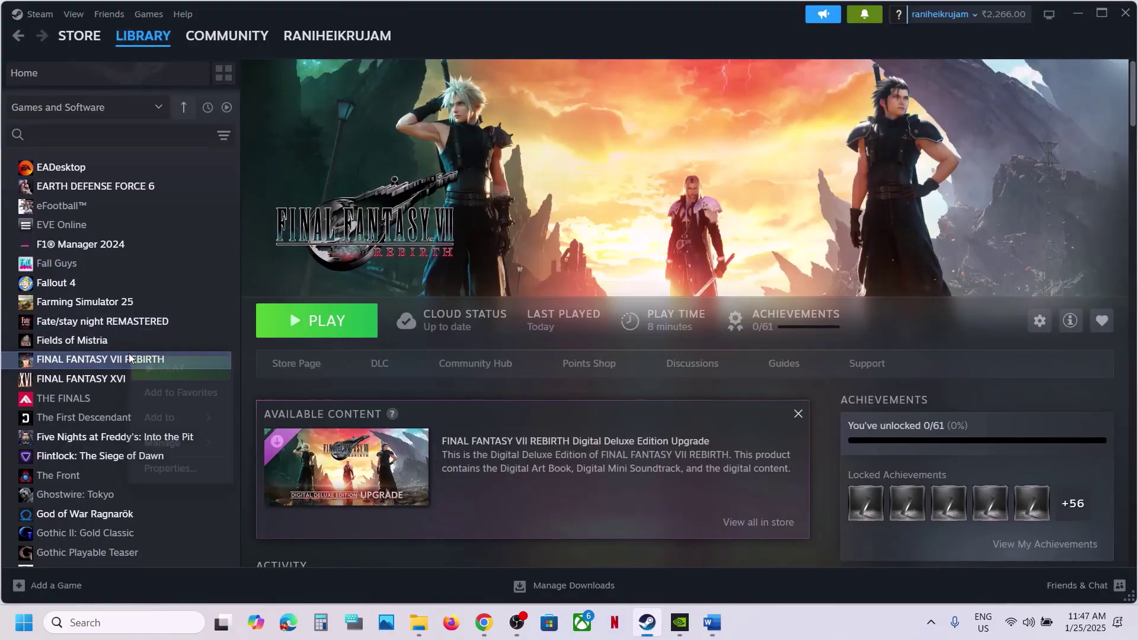
pyautogui.moveTo(185, 442)
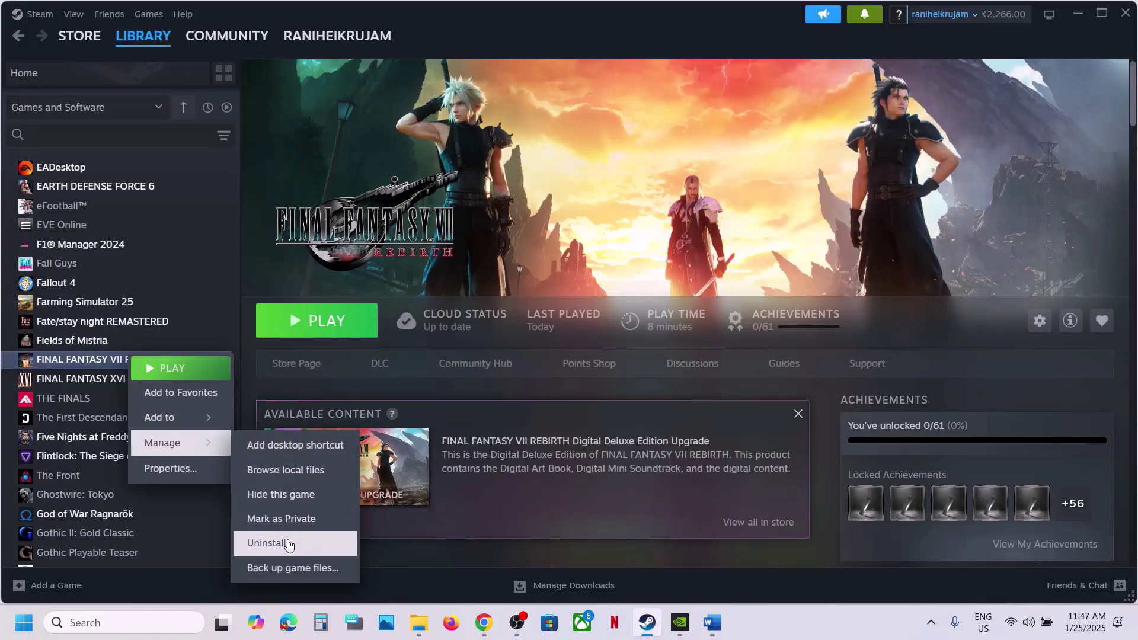
# Review step 20's folder deletion, restart, C drive reinstall and other-SSD instructions in the Word guide, and return to the game's Steam library page.
pyautogui.click(712, 623)
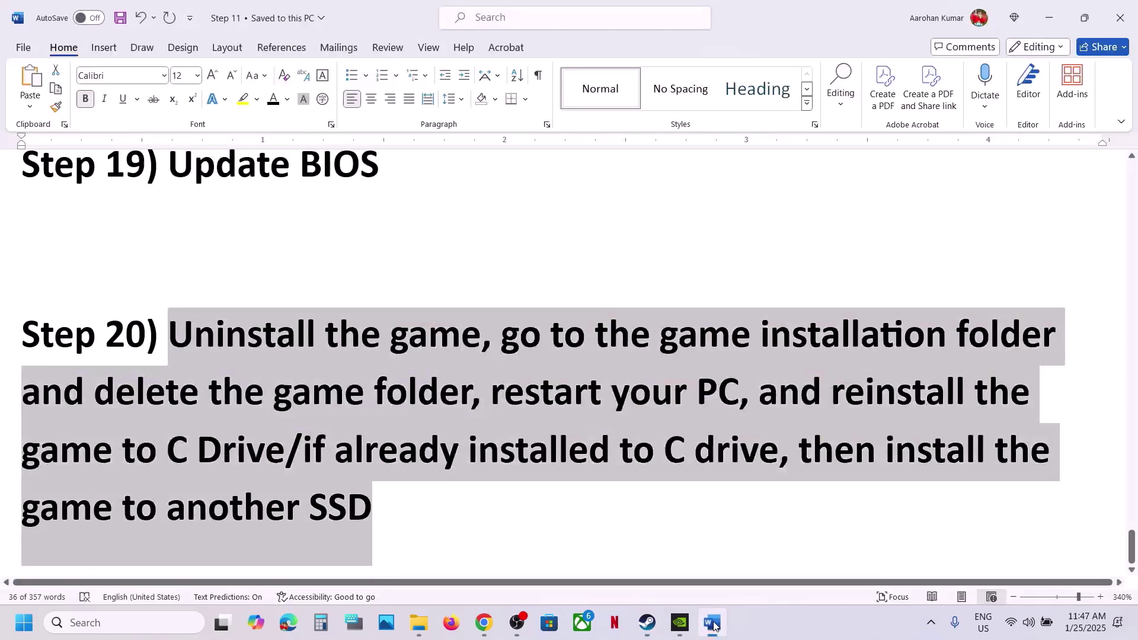
pyautogui.click(757, 357)
pyautogui.moveTo(502, 335); pyautogui.dragTo(278, 457)
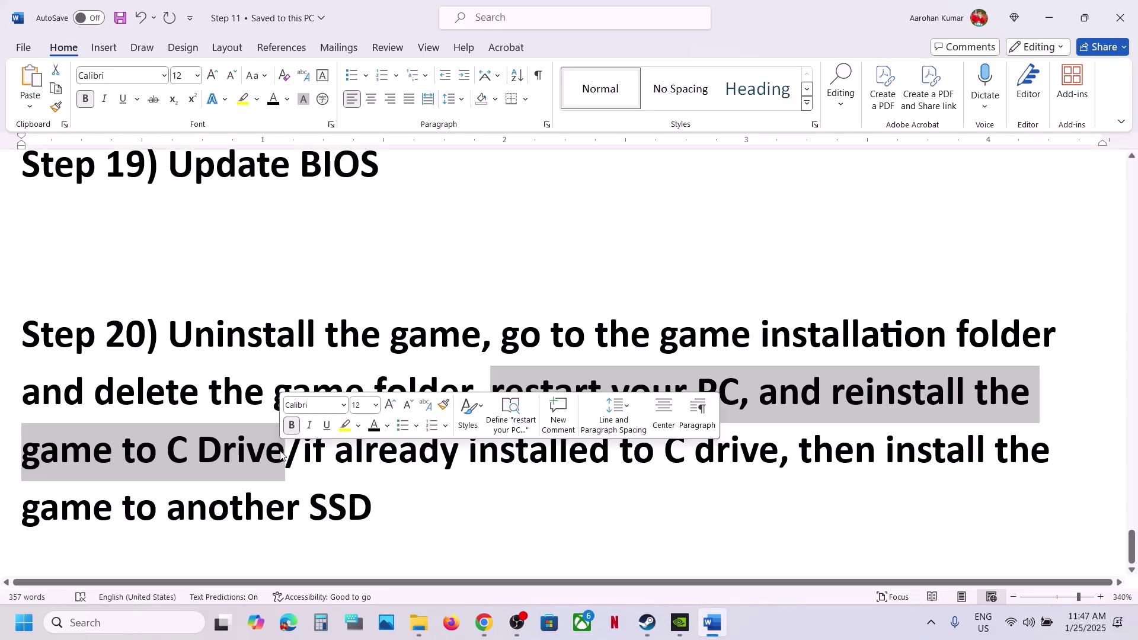
pyautogui.click(172, 455)
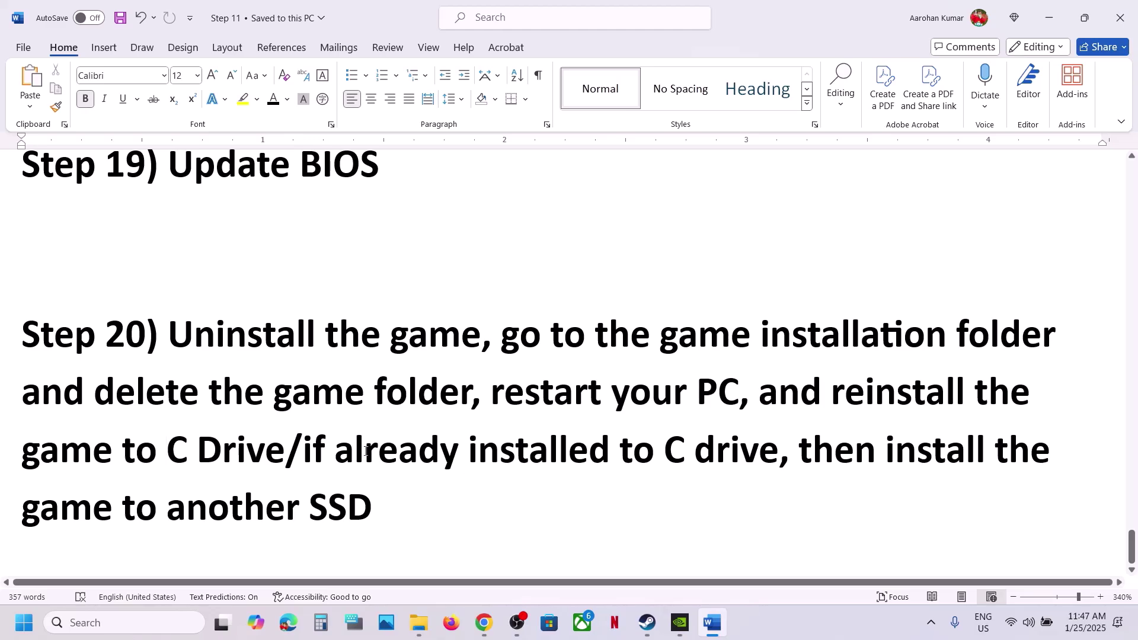
pyautogui.moveTo(305, 451); pyautogui.dragTo(906, 431)
pyautogui.click(907, 435)
pyautogui.moveTo(124, 501); pyautogui.dragTo(404, 514)
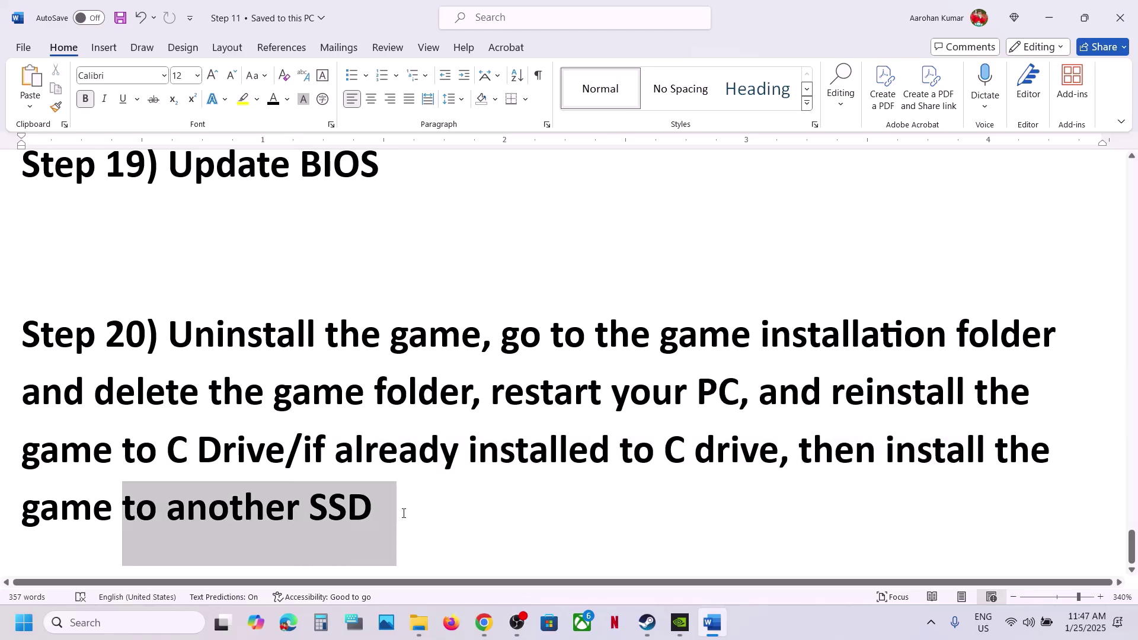
pyautogui.click(605, 521)
pyautogui.click(648, 633)
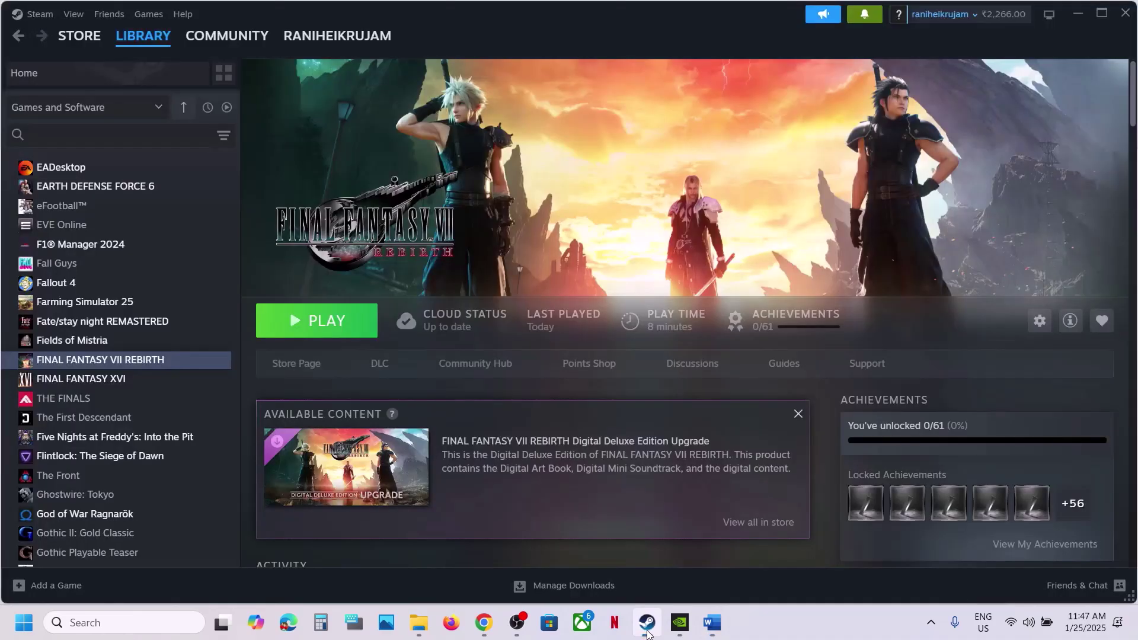